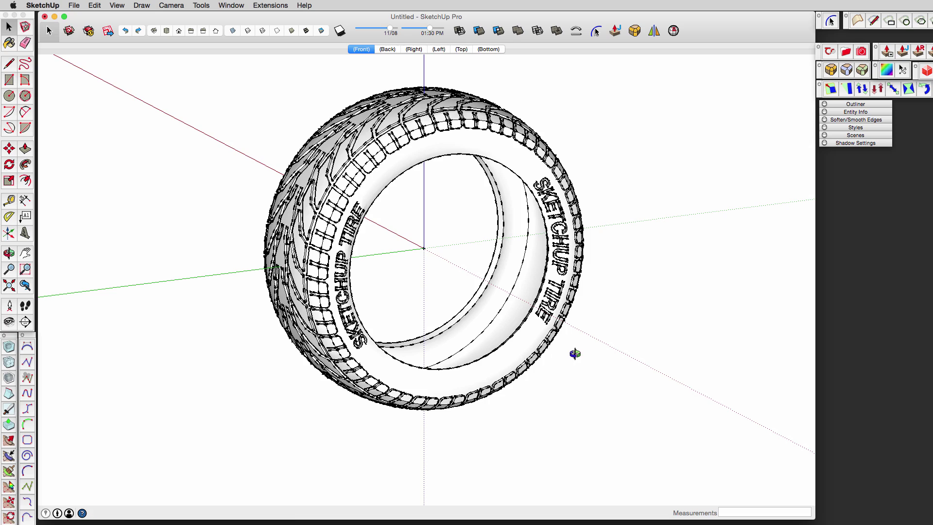
# Show the Outliner and hide the Tire group so the modelling space is empty.
pyautogui.press('super+a')
pyautogui.click(890, 104)
pyautogui.moveTo(814, 367); pyautogui.dragTo(789, 368)
pyautogui.moveTo(887, 106); pyautogui.dragTo(867, 107)
pyautogui.moveTo(789, 228); pyautogui.dragTo(794, 229)
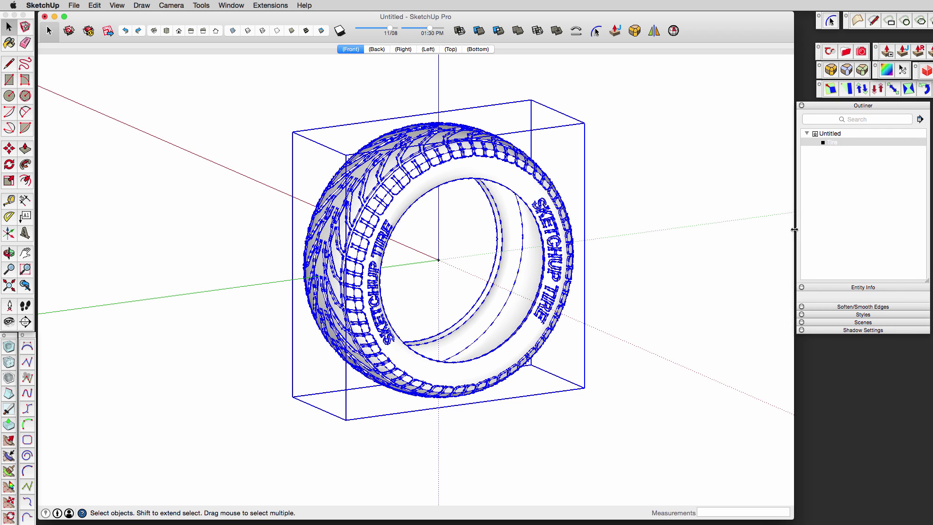
pyautogui.rightClick(852, 140)
pyautogui.click(870, 164)
# Draw a line from the origin out along the red axis, ending in a small upright triangle.
pyautogui.press('l')
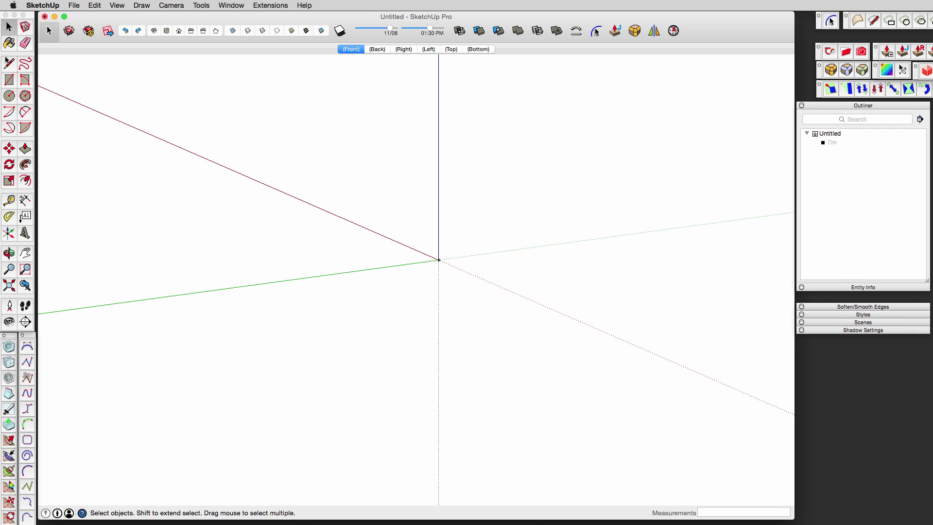
pyautogui.click(438, 260)
pyautogui.click(697, 341)
pyautogui.click(726, 368)
pyautogui.click(698, 373)
# In the Right scene, draw a 64-sided circle with a 100-inch radius centred on the origin.
pyautogui.press('c')
pyautogui.moveTo(441, 258); pyautogui.dragTo(410, 214, button='middle')
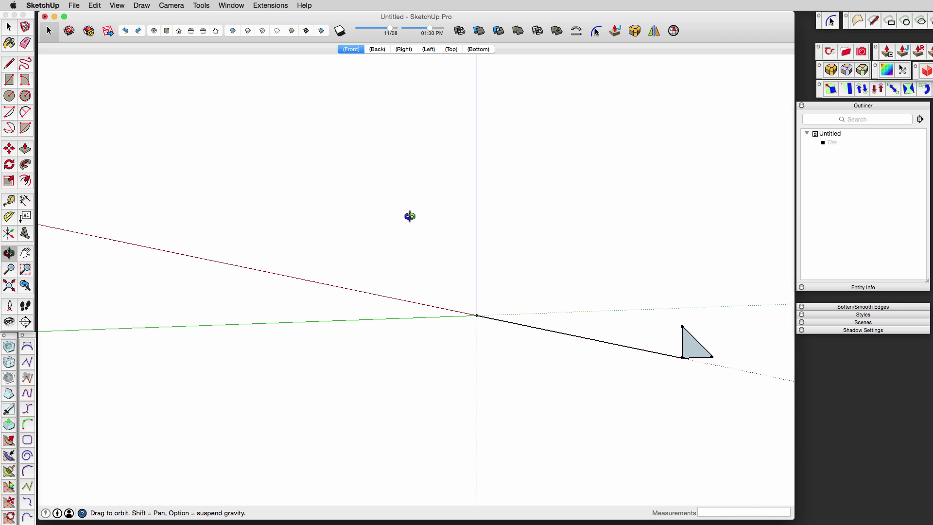
pyautogui.click(403, 49)
pyautogui.click(428, 466)
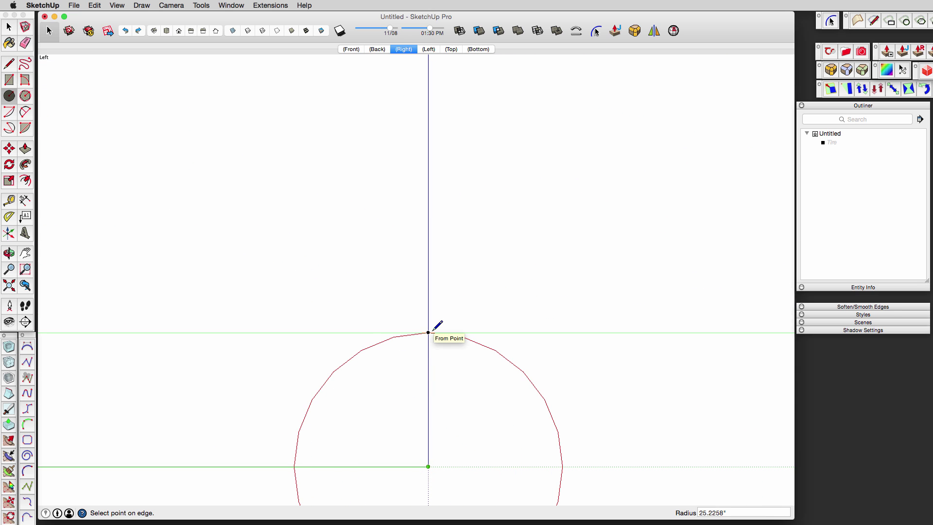
pyautogui.click(709, 513)
pyautogui.click(428, 466)
pyautogui.write('100')
pyautogui.press('Return')
# Fit the whole model in view and update the Right scene with it.
pyautogui.hotkey('shift', 'z')
pyautogui.rightClick(403, 49)
pyautogui.click(440, 88)
pyautogui.click(607, 258)
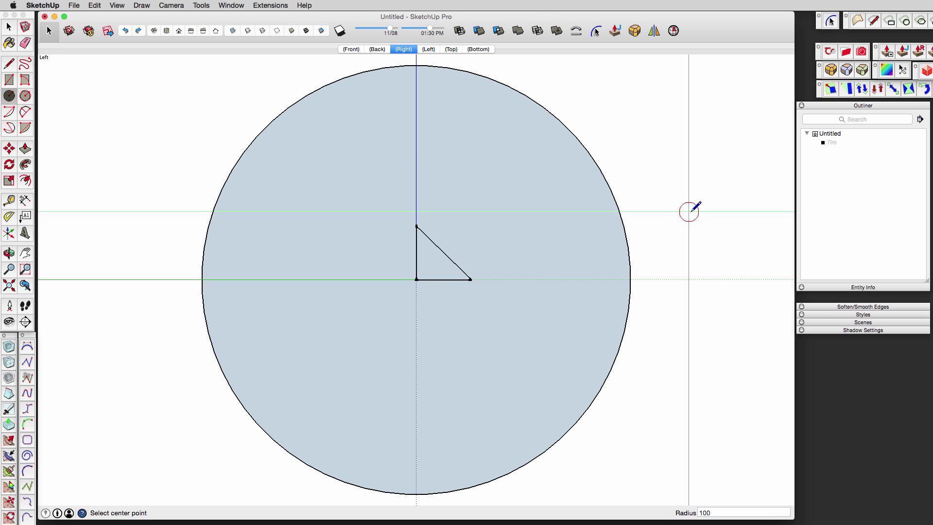
# Delete the circle's face, keeping only its edge.
pyautogui.moveTo(674, 202); pyautogui.dragTo(777, 360, button='middle')
pyautogui.scroll(-5, 573, 212)
pyautogui.press('space')
pyautogui.scroll(1, 550, 269)
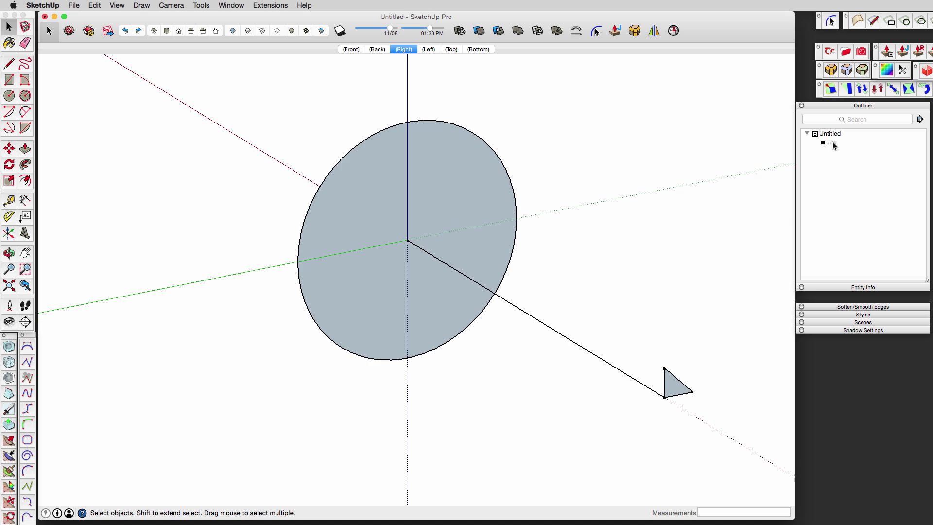
pyautogui.click(480, 225)
pyautogui.press('Delete')
# Group the circle, line and triangle as a hidden group named CenterLine, keeping a loose copy of the circle in place.
pyautogui.click(516, 219)
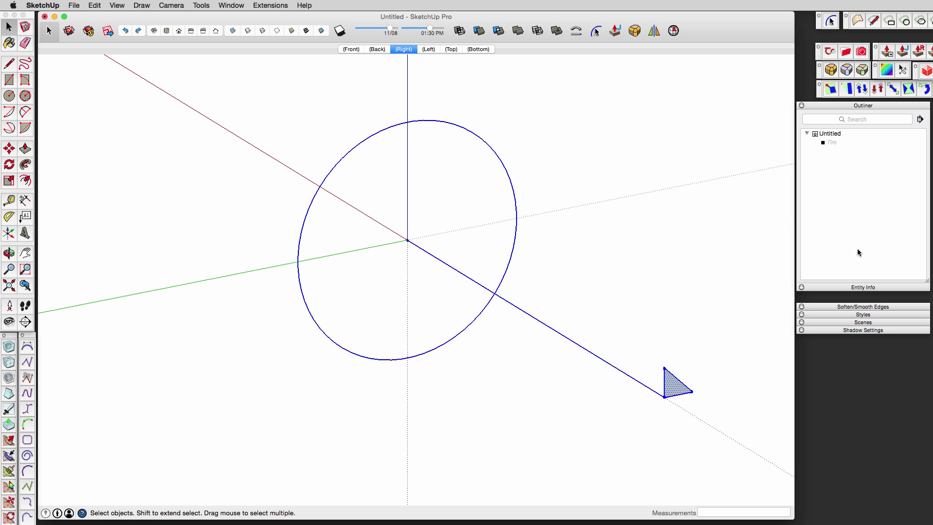
pyautogui.press('super+g')
pyautogui.click(867, 288)
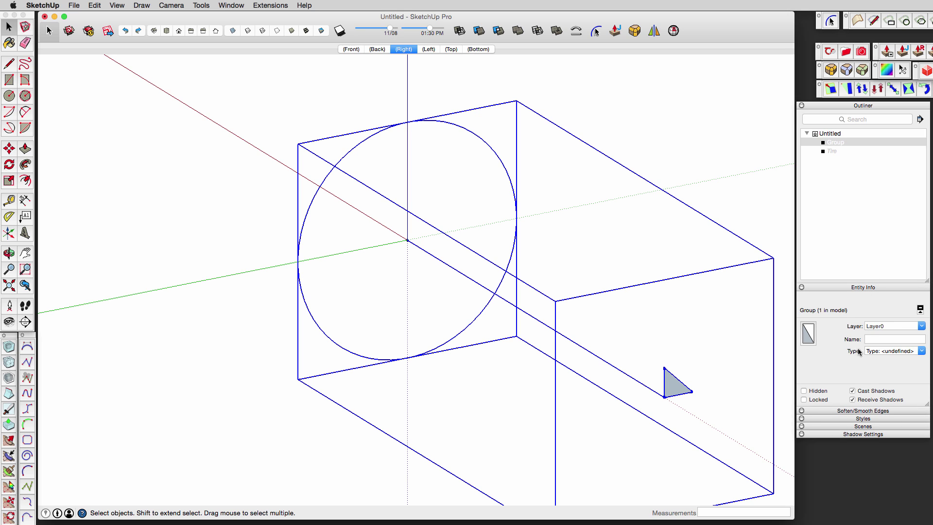
pyautogui.click(868, 339)
pyautogui.write('S')
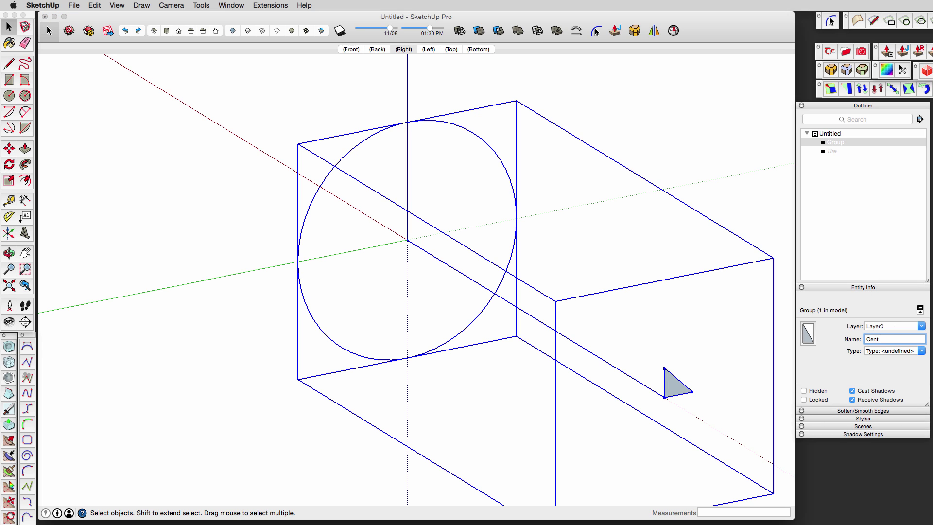
pyautogui.click(804, 391)
pyautogui.click(465, 132)
# Draw an upright rectangle about 39.5 inches wide from the origin to the circle's top and delete its face.
pyautogui.moveTo(395, 227); pyautogui.dragTo(615, 194, button='middle')
pyautogui.click(9, 81)
pyautogui.click(418, 237)
pyautogui.moveTo(429, 129); pyautogui.dragTo(451, 126, button='middle')
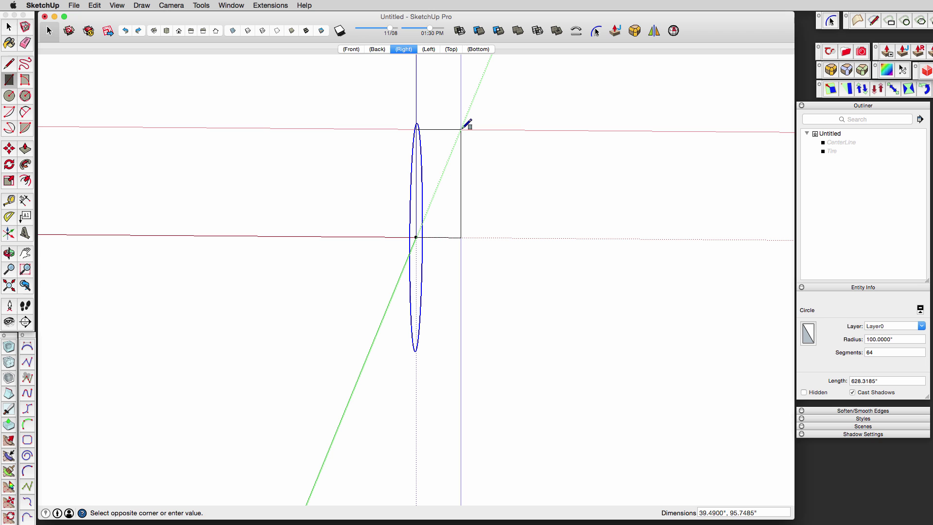
pyautogui.press('Return')
pyautogui.moveTo(461, 129); pyautogui.dragTo(471, 208, button='middle')
pyautogui.press('space')
pyautogui.click(389, 255)
pyautogui.press('Delete')
# Sketch the rim's inner profile inside the rectangle: a short lip, a slanted side and a horizontal line to the opposite edge.
pyautogui.scroll(5, 476, 99)
pyautogui.click(9, 64)
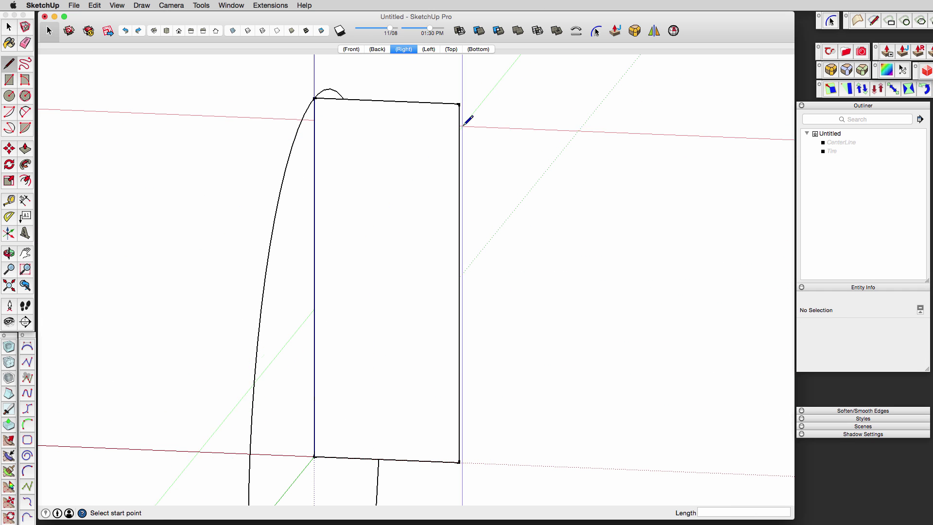
pyautogui.click(458, 127)
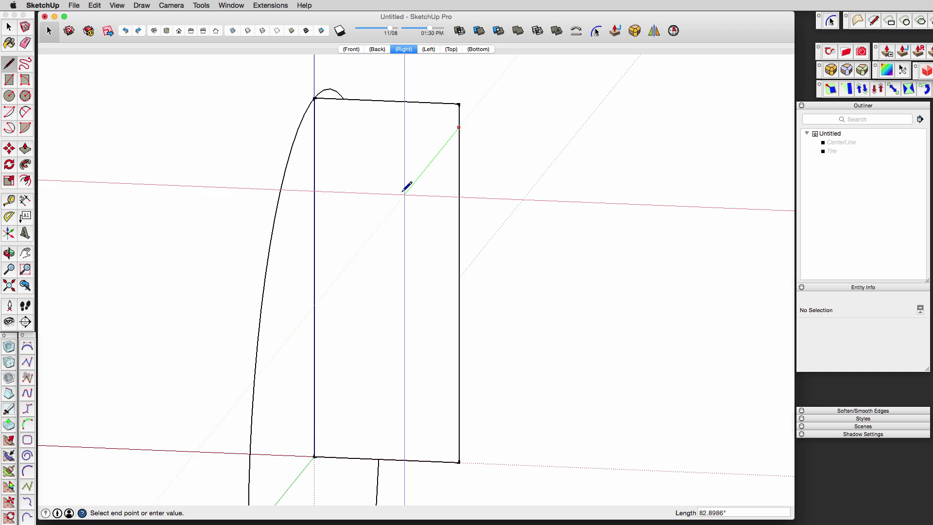
pyautogui.click(443, 126)
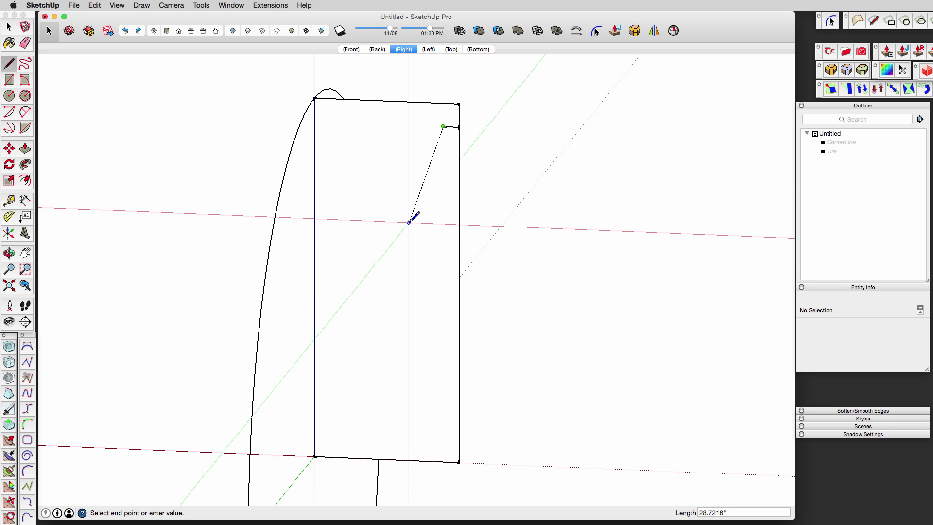
pyautogui.click(410, 224)
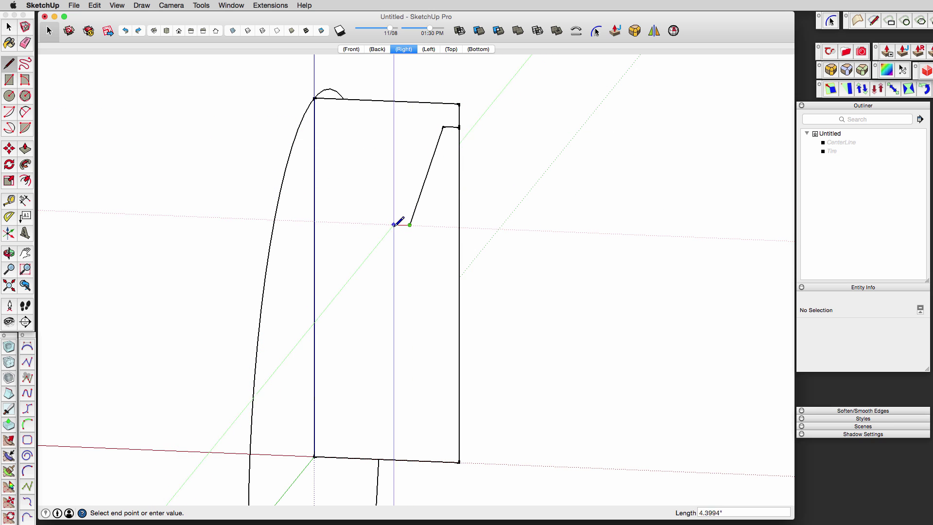
pyautogui.click(313, 221)
# Sketch a small rectangular notch on the profile's outer edge just above the lip.
pyautogui.scroll(-3, 537, 129)
pyautogui.scroll(5, 537, 129)
pyautogui.click(407, 95)
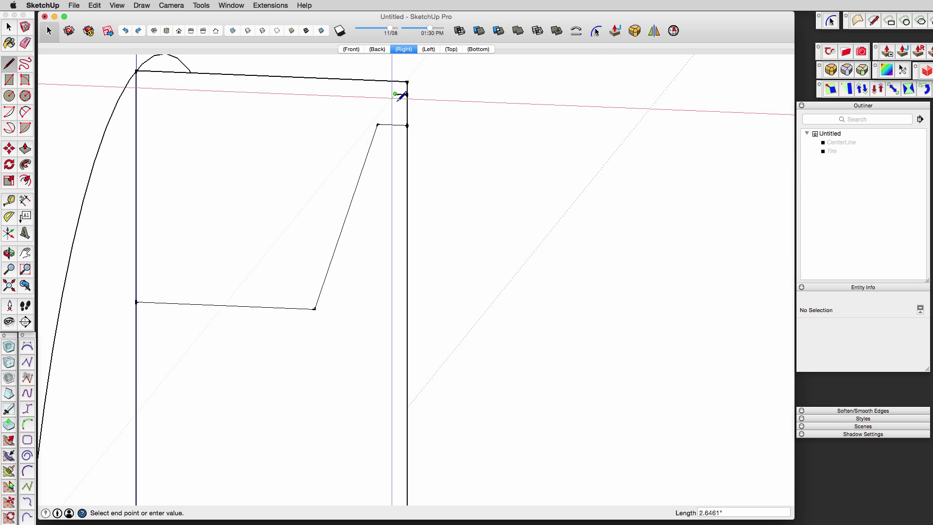
pyautogui.scroll(2, 403, 89)
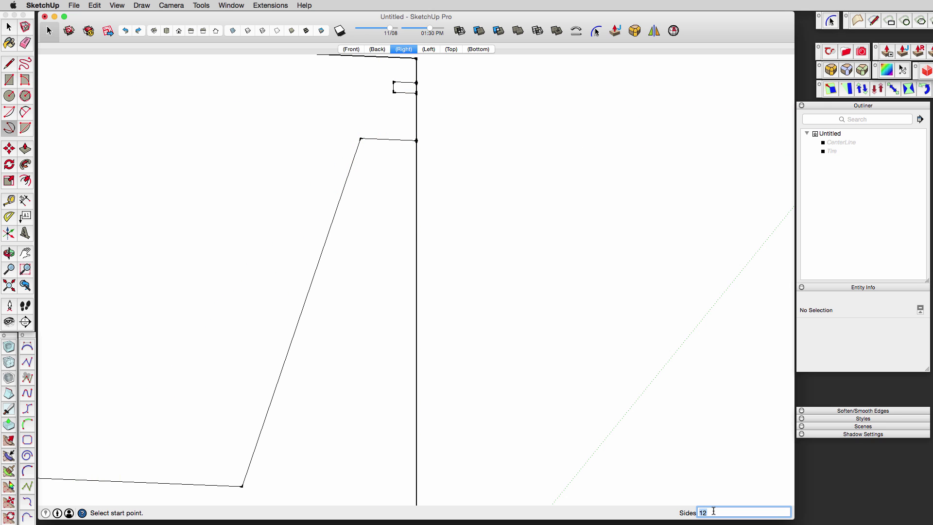
# Round both corners of the profile's short lip with tangent arcs.
pyautogui.click(400, 140)
pyautogui.doubleClick(417, 125)
pyautogui.scroll(-2, 458, 149)
pyautogui.click(386, 155)
pyautogui.click(405, 141)
pyautogui.press('Escape')
pyautogui.scroll(3, 391, 147)
pyautogui.click(386, 153)
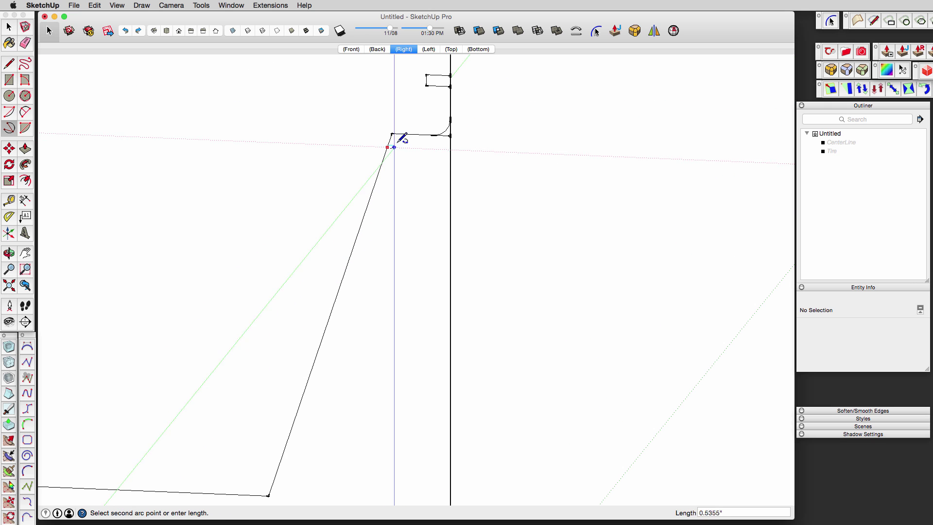
pyautogui.doubleClick(407, 140)
# Round the profile's bottom corner with a tangent arc of about 2.6-inch radius.
pyautogui.scroll(-2, 533, 152)
pyautogui.scroll(-2, 517, 172)
pyautogui.click(349, 371)
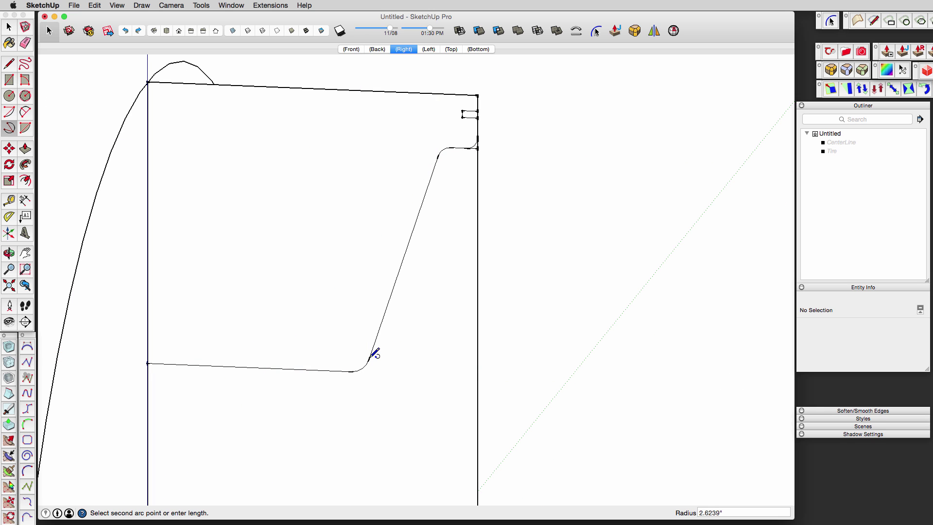
pyautogui.click(368, 359)
# Erase the leftover corner stubs and surplus rectangle edges around the rim profile.
pyautogui.scroll(2, 413, 313)
pyautogui.press('e')
pyautogui.scroll(-3, 510, 218)
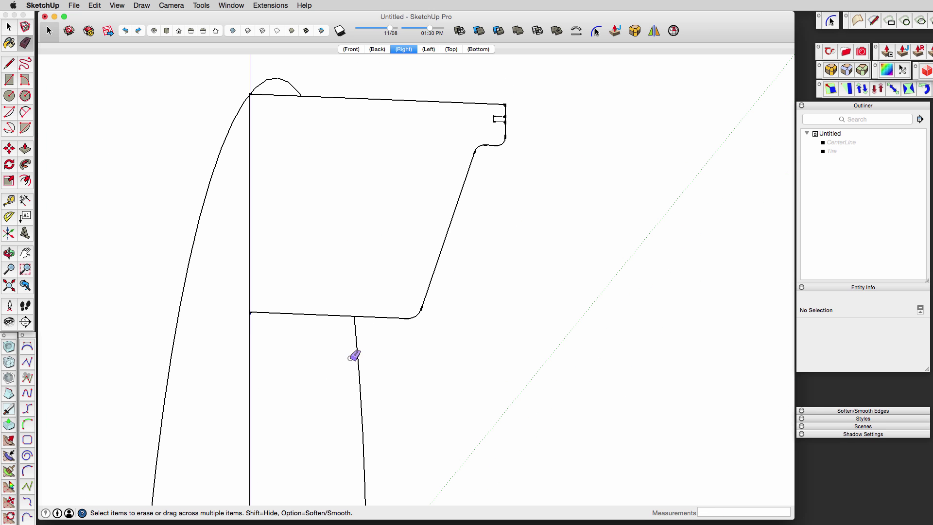
pyautogui.scroll(2, 519, 97)
pyautogui.scroll(-1, 518, 152)
# Sweep the rim profile around the circle with Follow Me.
pyautogui.moveTo(518, 152)
pyautogui.mouseDown(button='middle')
pyautogui.moveTo(431, 277)
pyautogui.moveTo(327, 206)
pyautogui.mouseUp(button='middle')
pyautogui.press('space')
pyautogui.click(327, 208)
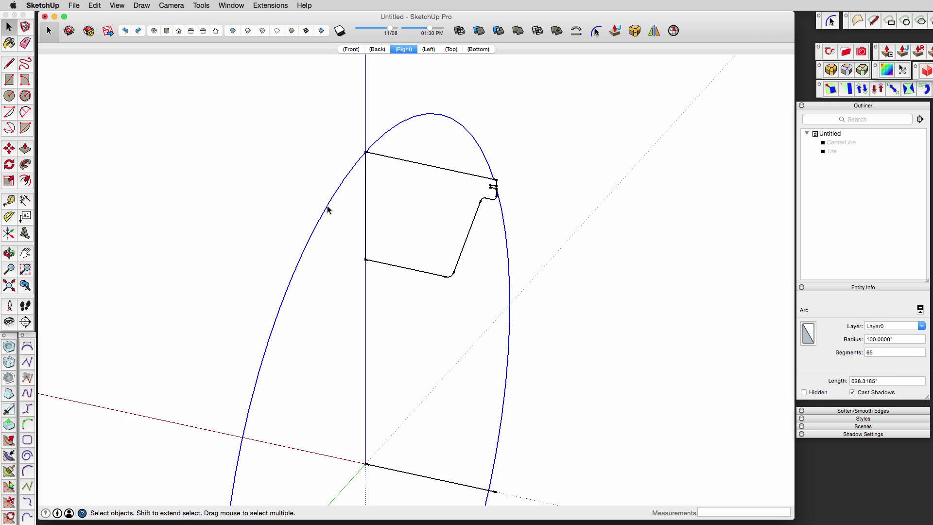
pyautogui.click(26, 181)
pyautogui.click(25, 164)
pyautogui.press('space')
pyautogui.click(339, 182)
pyautogui.click(26, 165)
pyautogui.click(430, 213)
# Select all the swept rim geometry and reverse its faces.
pyautogui.scroll(5, 554, 246)
pyautogui.press('space')
pyautogui.tripleClick(545, 223)
pyautogui.rightClick(545, 223)
pyautogui.click(578, 316)
pyautogui.click(615, 220)
# Group the rim geometry and name the group Rim 1.
pyautogui.tripleClick(550, 226)
pyautogui.click(474, 303)
pyautogui.tripleClick(551, 223)
pyautogui.press('super+g')
pyautogui.click(877, 339)
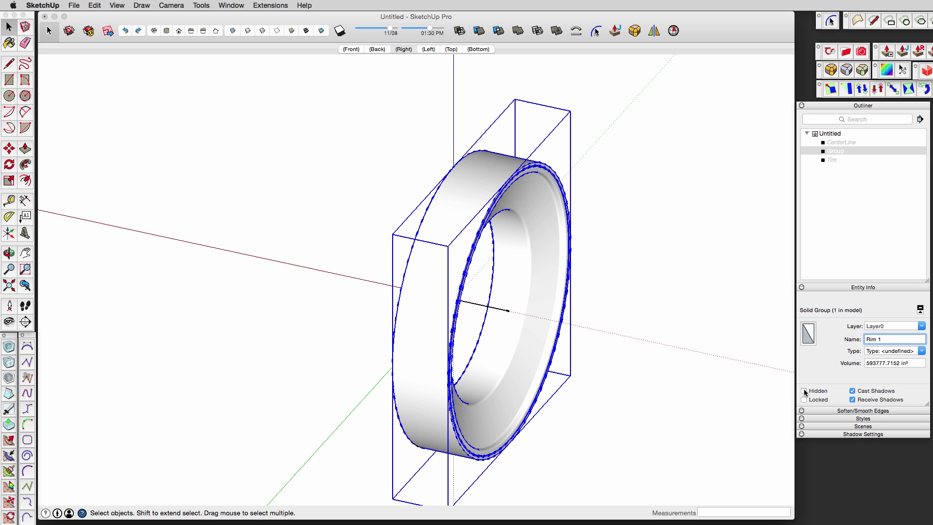
# Draw a small upright rectangle from the origin along the red axis inside the rim.
pyautogui.click(689, 297)
pyautogui.moveTo(688, 297); pyautogui.dragTo(681, 194, button='middle')
pyautogui.scroll(1, 680, 194)
pyautogui.click(8, 79)
pyautogui.click(370, 311)
pyautogui.click(408, 267)
pyautogui.press('super+z')
pyautogui.click(371, 312)
pyautogui.moveTo(396, 266); pyautogui.dragTo(441, 319, button='middle')
# In the Back scene, scale the rectangle up to just below the rim's outer edge and slightly beyond its width.
pyautogui.click(429, 50)
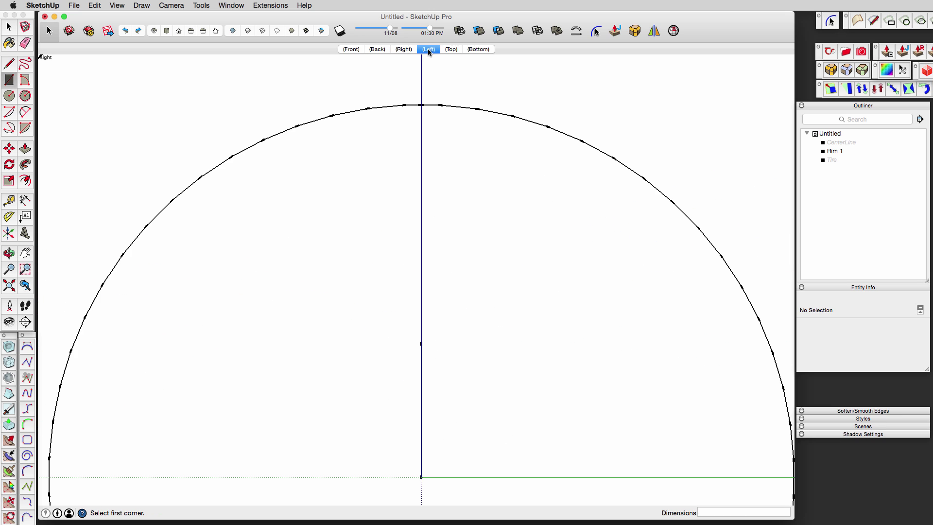
pyautogui.click(354, 49)
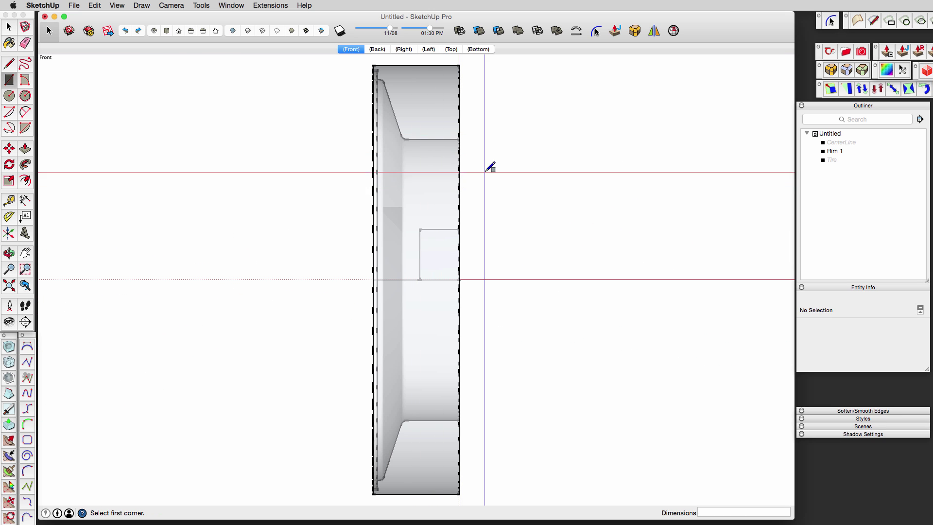
pyautogui.press('space')
pyautogui.click(382, 49)
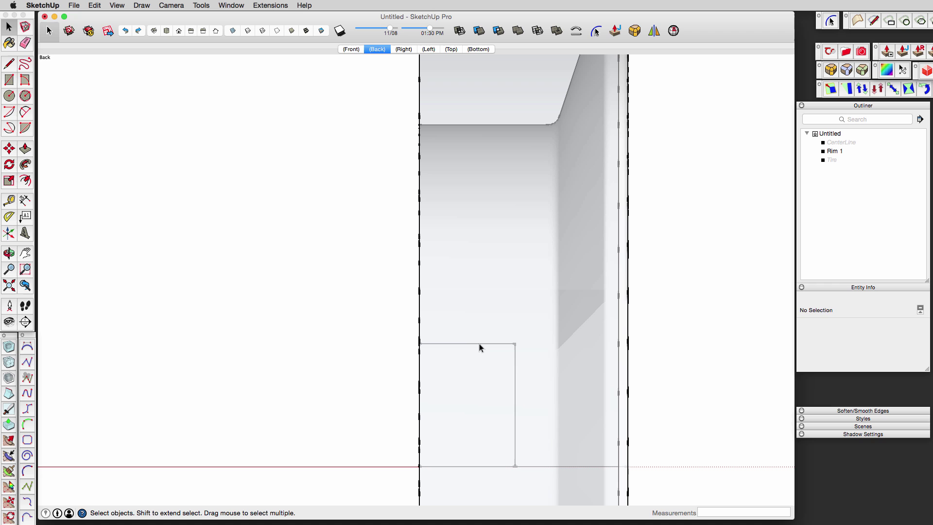
pyautogui.click(479, 343)
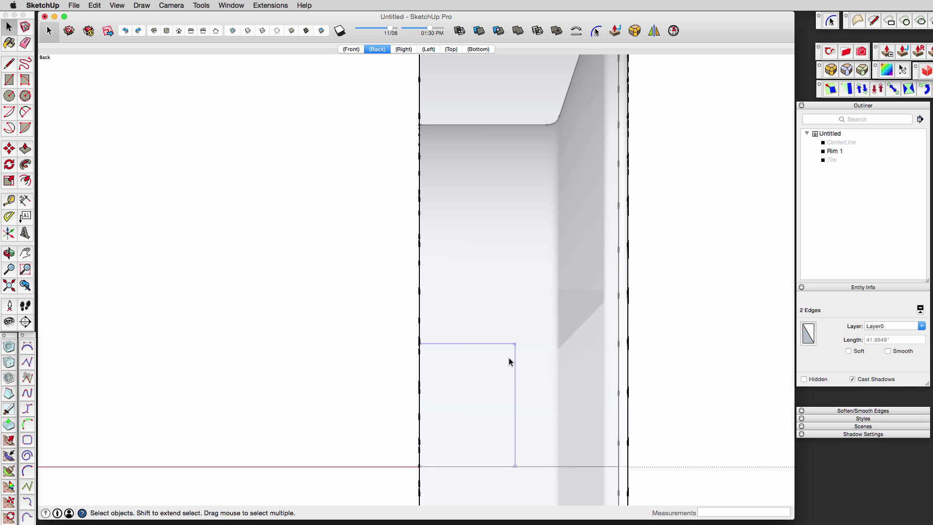
pyautogui.press('s')
pyautogui.moveTo(515, 344); pyautogui.dragTo(671, 145)
pyautogui.scroll(-3, 571, 157)
pyautogui.keyDown('shift'); pyautogui.moveTo(561, 160); pyautogui.dragTo(473, 290, button='middle'); pyautogui.keyUp('shift')
pyautogui.moveTo(468, 282); pyautogui.dragTo(478, 181)
pyautogui.scroll(-1, 624, 294)
pyautogui.moveTo(545, 317); pyautogui.dragTo(532, 318)
# Group the enlarged rectangle's face and edges.
pyautogui.press('space')
pyautogui.click(581, 316)
pyautogui.tripleClick(531, 325)
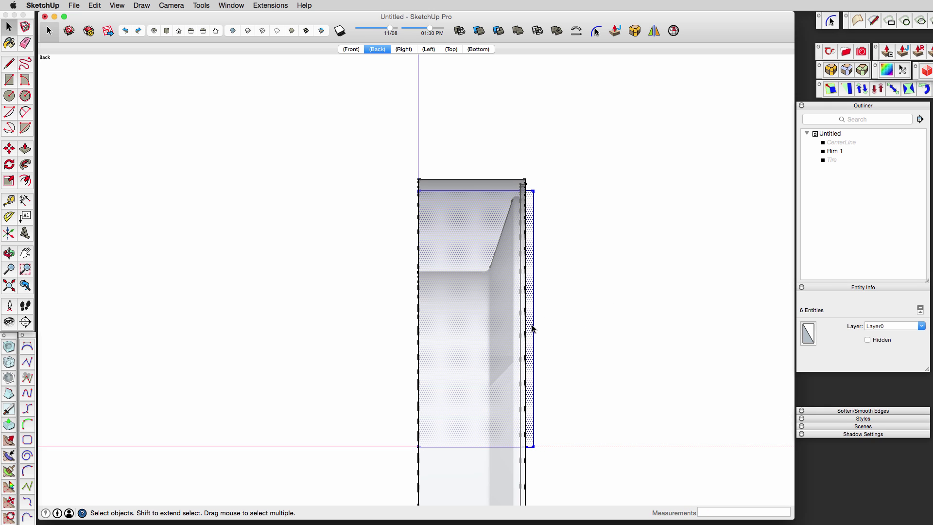
pyautogui.press('g')
# Open the rectangle group for editing and toggle Hide Rest of Model for component editing.
pyautogui.moveTo(780, 193); pyautogui.dragTo(692, 313, button='middle')
pyautogui.doubleClick(532, 222)
pyautogui.click(117, 6)
pyautogui.moveTo(184, 136)
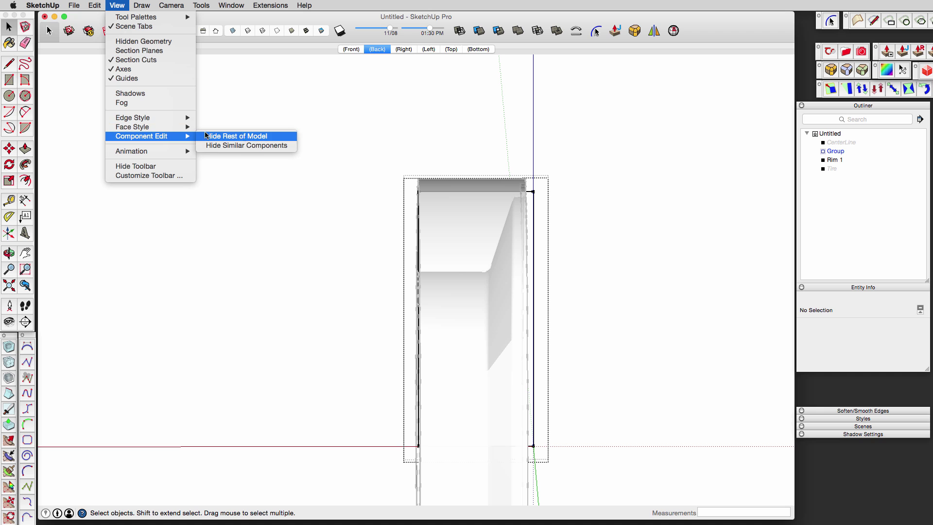
pyautogui.click(242, 137)
# In the Back scene, move the rectangle group about 24 inches outward past the rim's face.
pyautogui.click(377, 49)
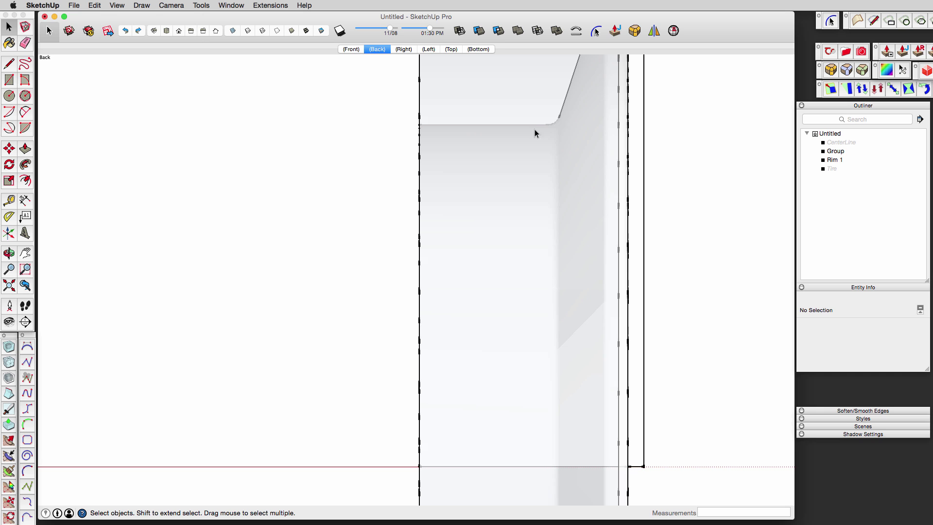
pyautogui.scroll(5, 445, 196)
pyautogui.click(468, 183)
pyautogui.scroll(-2, 476, 182)
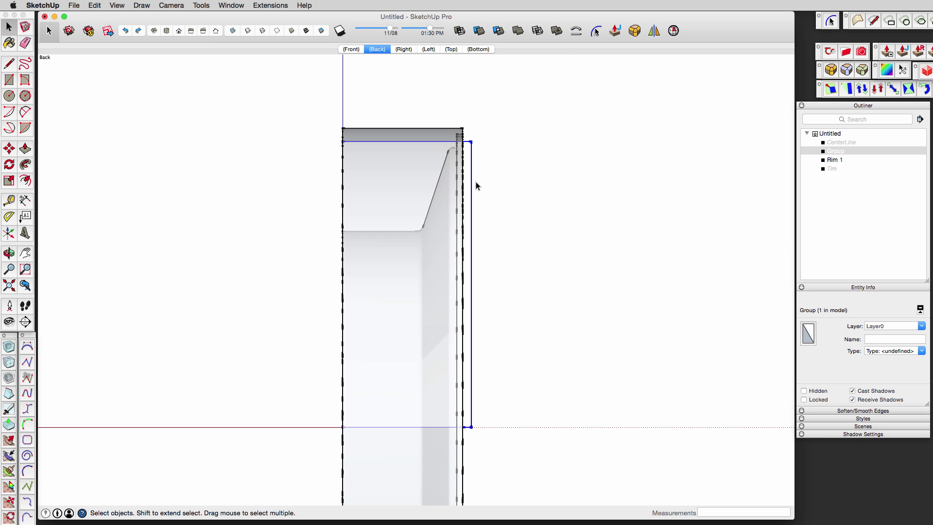
pyautogui.press('m')
pyautogui.click(498, 240)
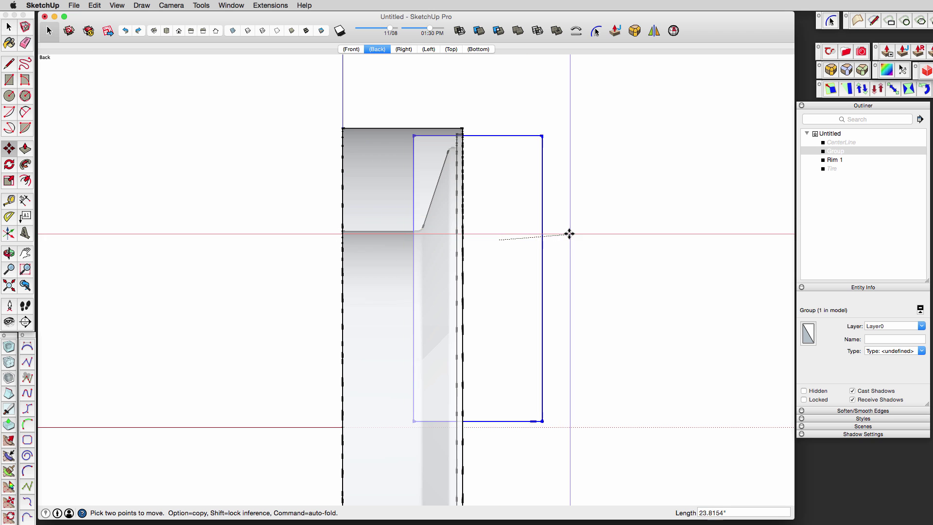
# Toggle Hide Rest of Model again and reshape the rectangle into a spoke profile with an S-curved outer side.
pyautogui.click(121, 8)
pyautogui.moveTo(154, 137)
pyautogui.click(232, 136)
pyautogui.press('space')
pyautogui.doubleClick(556, 171)
pyautogui.scroll(4, 578, 148)
pyautogui.press('l')
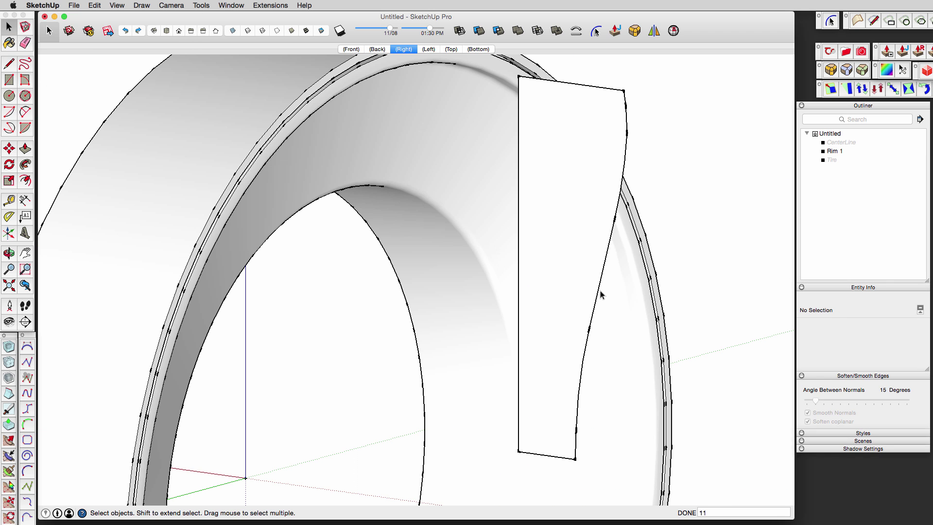
# Join the segments of the spoke profile's S-curved side into one continuous curve.
pyautogui.click(598, 294)
pyautogui.click(610, 160)
pyautogui.click(575, 443)
pyautogui.keyDown('shift'); pyautogui.click(580, 375); pyautogui.keyUp('shift')
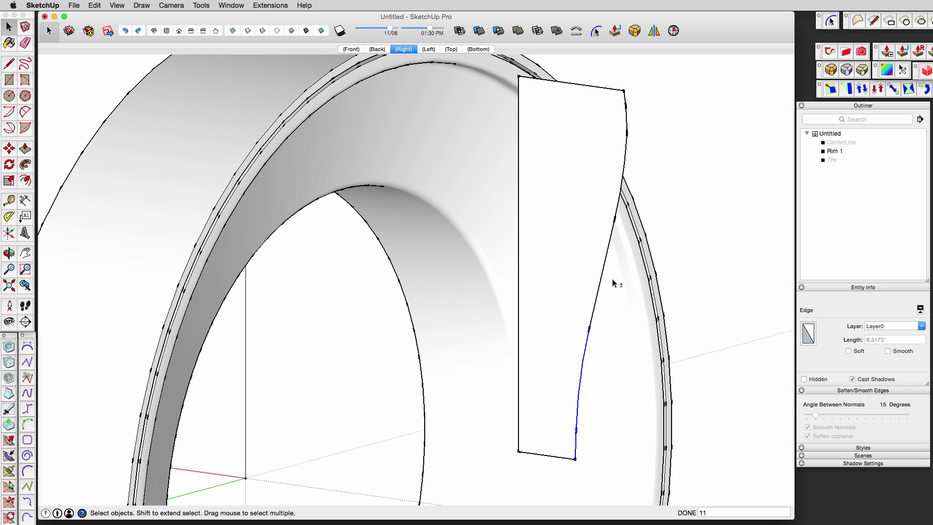
pyautogui.rightClick(627, 123)
pyautogui.moveTo(680, 284)
pyautogui.click(748, 287)
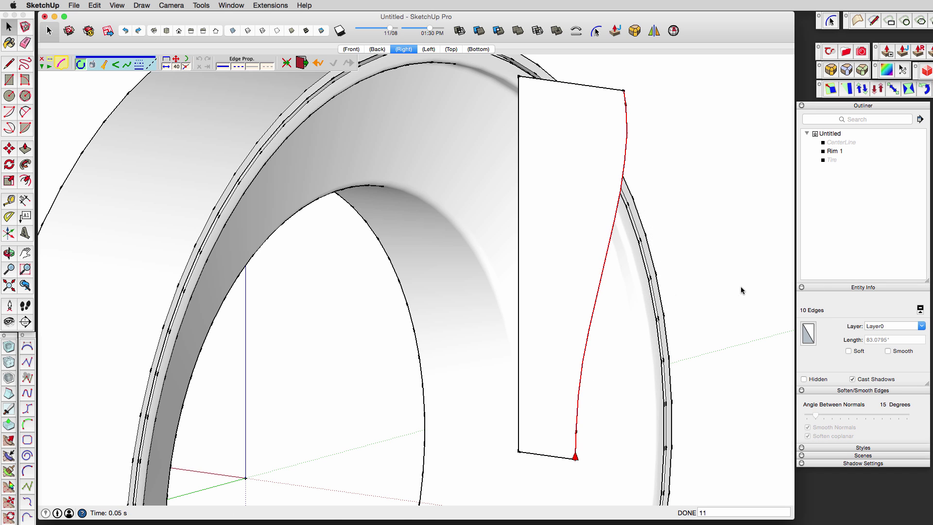
# Divide the spoke profile's curved side into 30 segments with Polyline Segmentor.
pyautogui.rightClick(605, 259)
pyautogui.moveTo(659, 363)
pyautogui.click(787, 423)
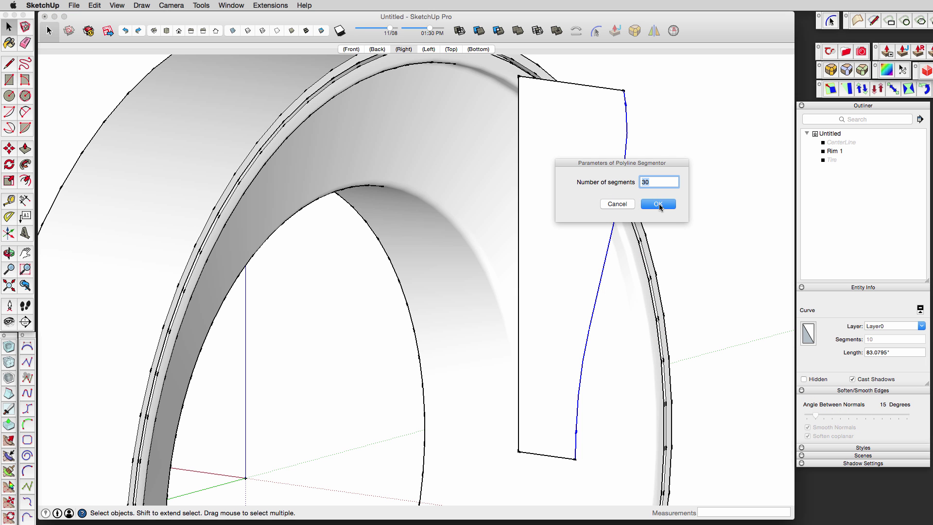
pyautogui.click(667, 206)
pyautogui.press('Return')
pyautogui.moveTo(691, 210)
pyautogui.mouseDown(button='middle')
pyautogui.moveTo(680, 198)
pyautogui.moveTo(695, 209)
pyautogui.mouseUp(button='middle')
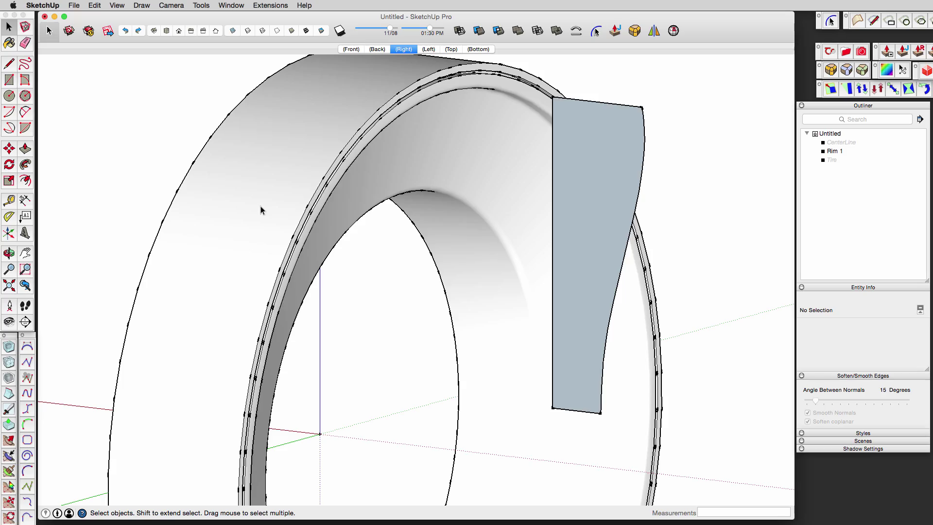
# Try to sweep the spoke profile around the rim's circular path with Follow Me.
pyautogui.press('x')
pyautogui.click(183, 180)
pyautogui.click(26, 167)
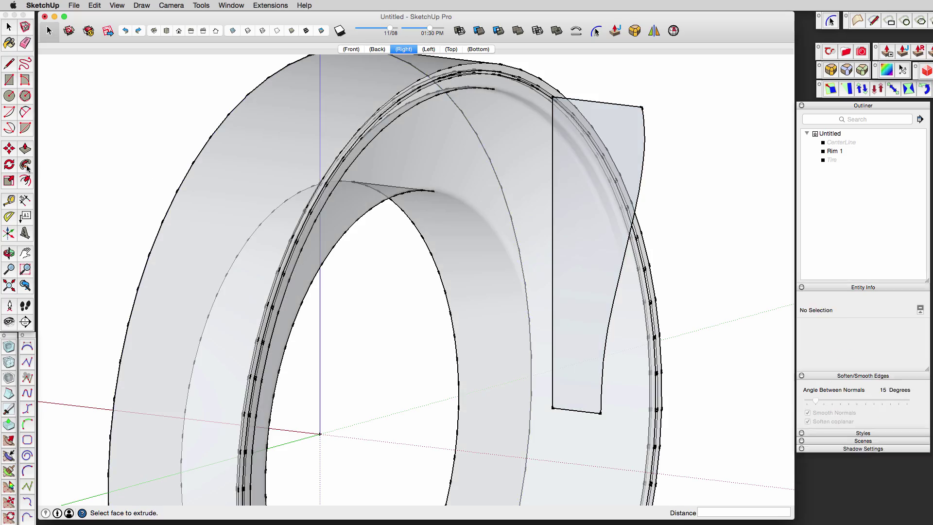
pyautogui.click(617, 221)
pyautogui.scroll(-3, 617, 221)
pyautogui.keyDown('shift'); pyautogui.moveTo(618, 221); pyautogui.dragTo(265, 170, button='middle'); pyautogui.keyUp('shift')
# Try exposing all segment edges of the swept disc by setting its softening angle to 0 degrees.
pyautogui.press('space')
pyautogui.tripleClick(545, 218)
pyautogui.press('x')
pyautogui.scroll(8, 526, 205)
pyautogui.scroll(-8, 526, 206)
pyautogui.scroll(6, 412, 171)
pyautogui.scroll(-6, 464, 286)
pyautogui.scroll(8, 521, 391)
pyautogui.scroll(-8, 520, 391)
pyautogui.moveTo(519, 321); pyautogui.dragTo(576, 342, button='middle')
pyautogui.moveTo(815, 401); pyautogui.dragTo(804, 402)
pyautogui.click(699, 365)
pyautogui.scroll(6, 550, 291)
# Try drawing short lines between neighbouring grid vertices on the swept disc's front surface.
pyautogui.click(454, 217)
pyautogui.press('l')
pyautogui.click(451, 182)
pyautogui.click(480, 195)
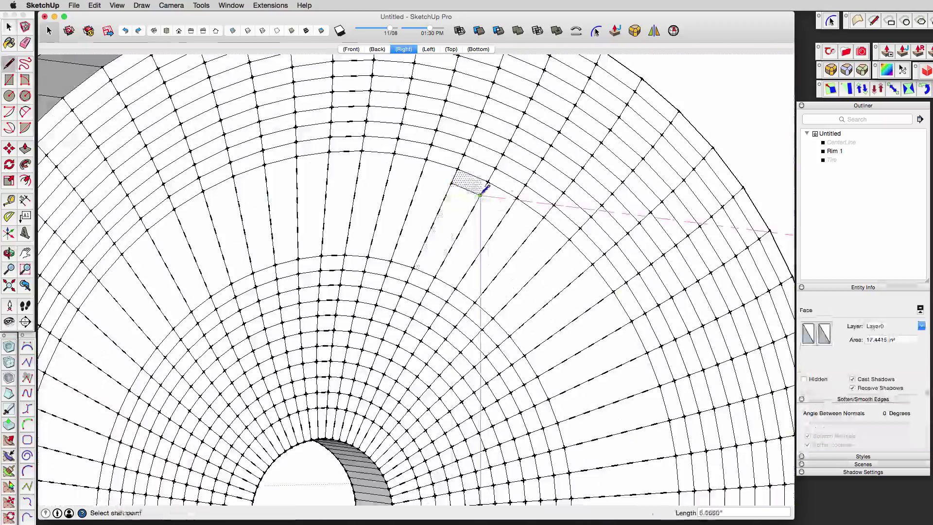
pyautogui.click(534, 229)
pyautogui.click(508, 211)
pyautogui.click(445, 198)
pyautogui.click(473, 209)
pyautogui.click(343, 426)
pyautogui.click(350, 428)
# Undo the sweep and its edits back to the flat spoke profile.
pyautogui.scroll(-5, 445, 321)
pyautogui.scroll(3, 441, 307)
pyautogui.press('super+z')
pyautogui.press('super+z')
pyautogui.press('space')
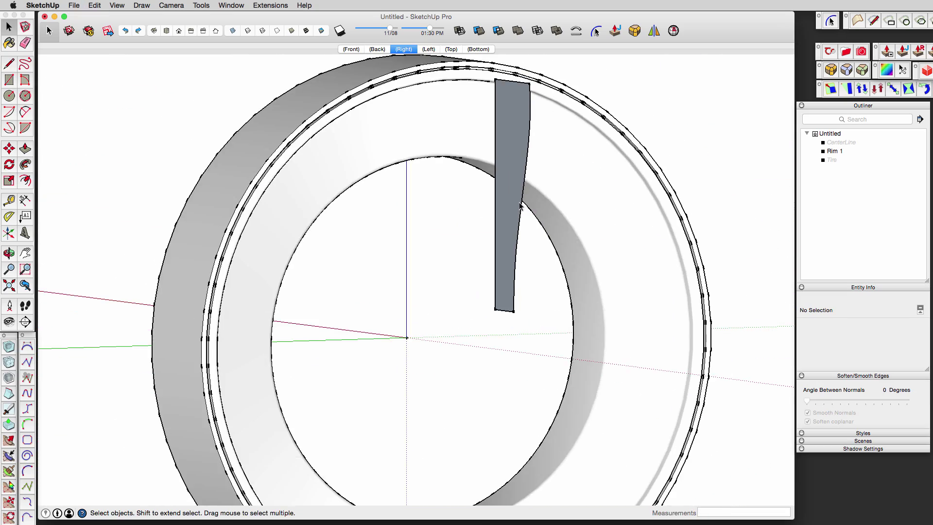
# Remove the lonely vertices from the spoke profile's outline with FredoTools.
pyautogui.click(523, 205)
pyautogui.scroll(1, 519, 212)
pyautogui.keyDown('shift'); pyautogui.moveTo(519, 212); pyautogui.dragTo(503, 267, button='middle'); pyautogui.keyUp('shift')
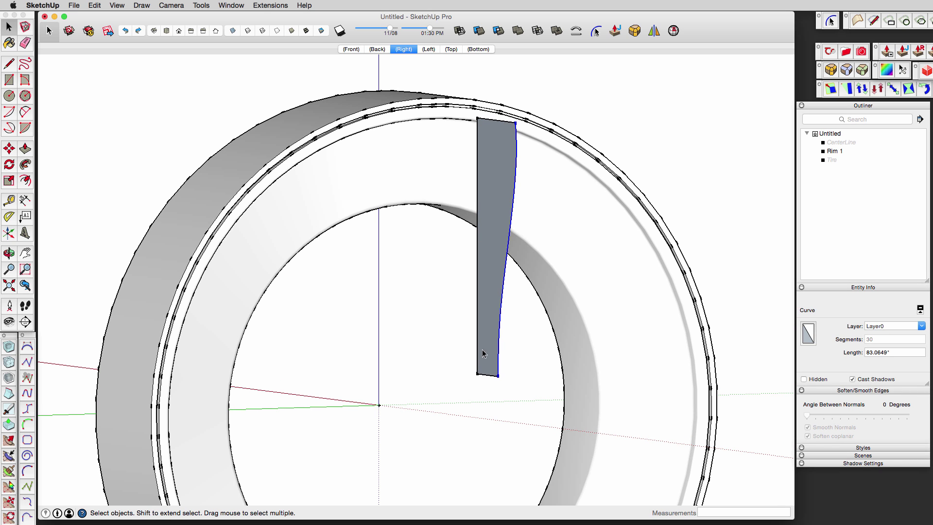
pyautogui.doubleClick(492, 354)
pyautogui.keyDown('shift'); pyautogui.click(489, 353); pyautogui.keyUp('shift')
pyautogui.rightClick(493, 354)
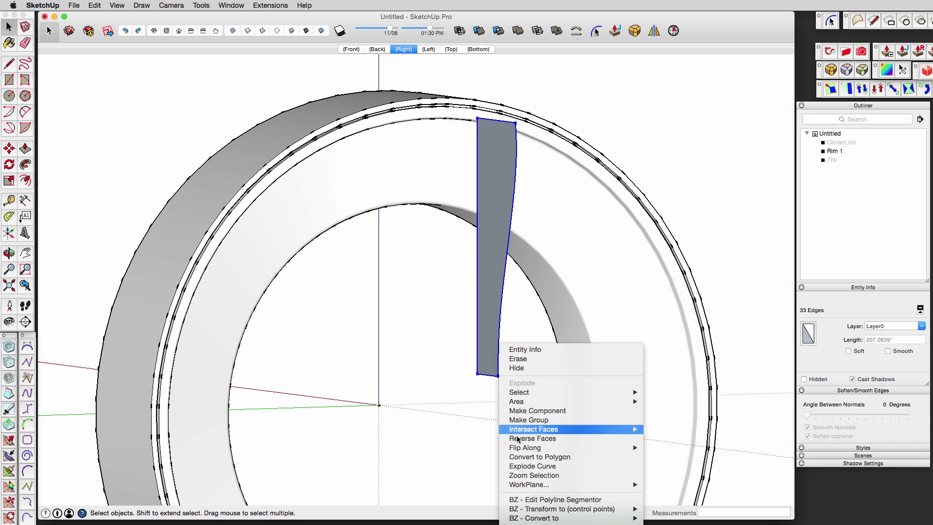
pyautogui.rightClick(516, 124)
pyautogui.moveTo(646, 346)
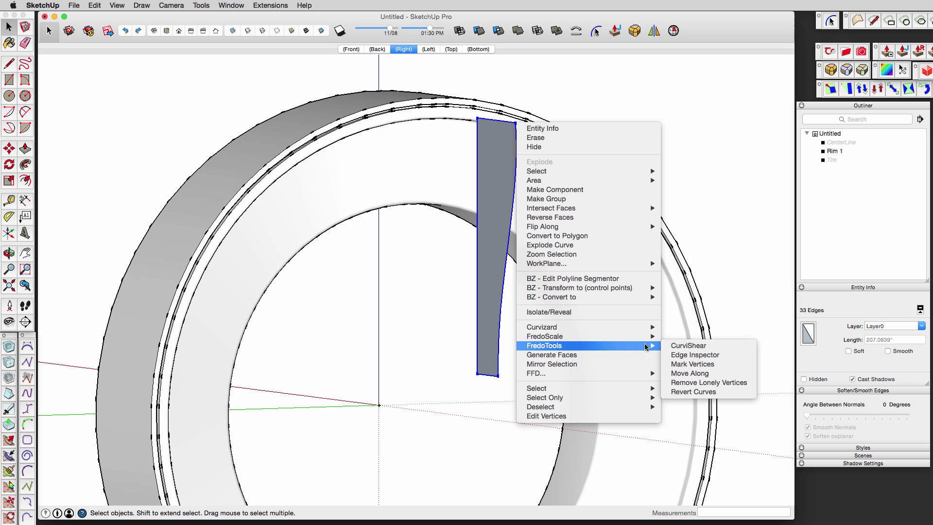
pyautogui.click(702, 382)
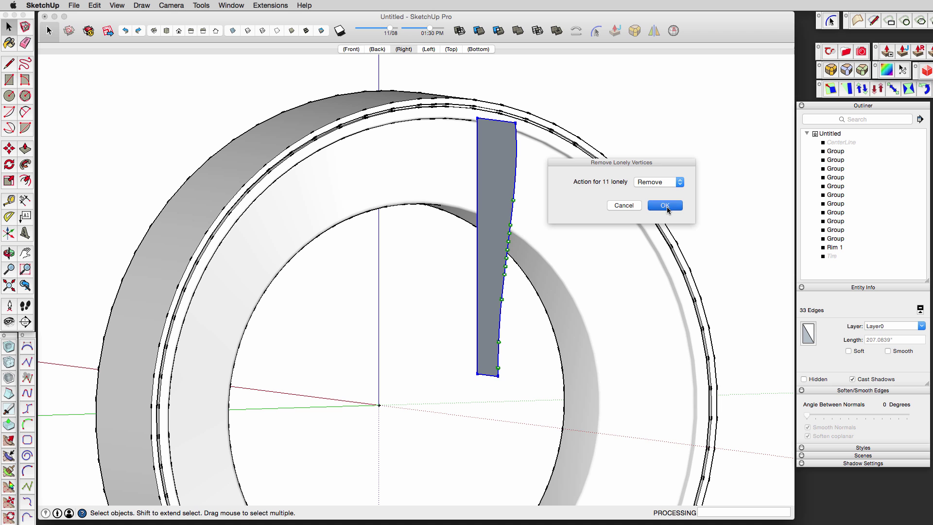
pyautogui.click(665, 205)
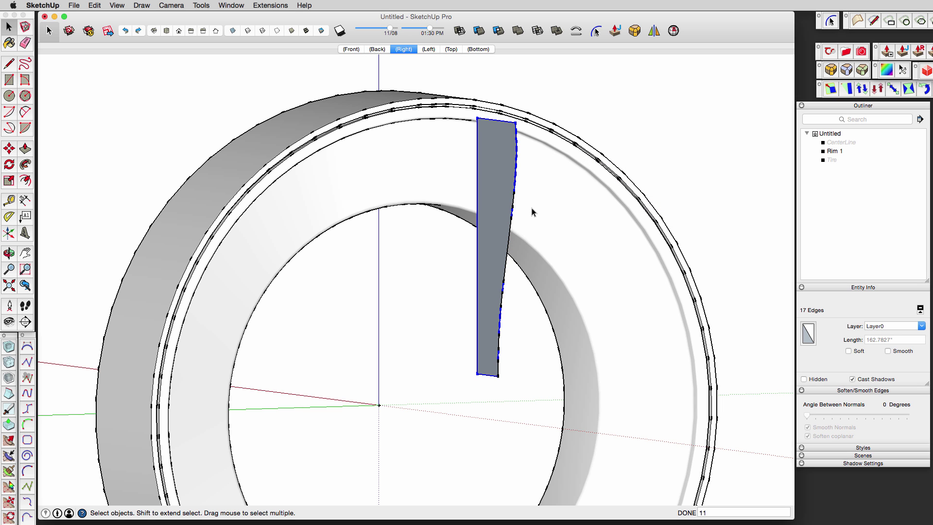
pyautogui.scroll(5, 495, 198)
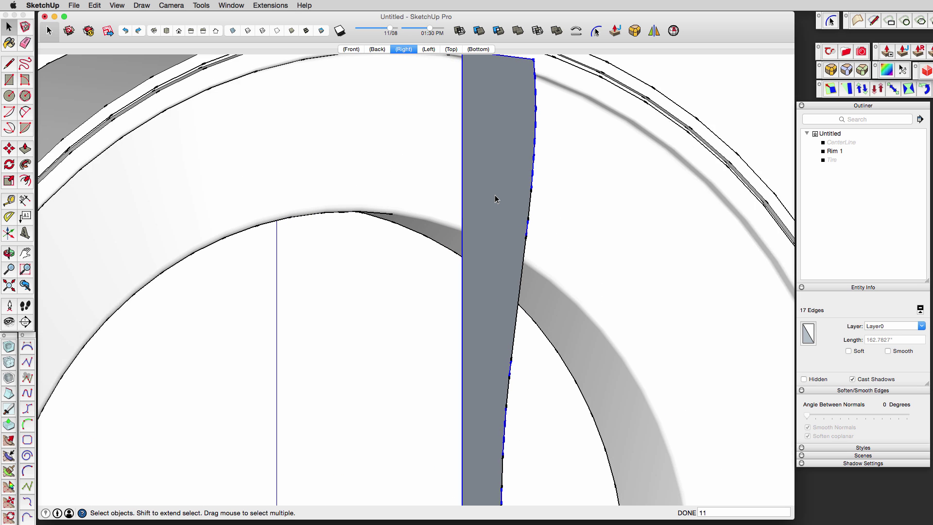
pyautogui.scroll(-6, 494, 198)
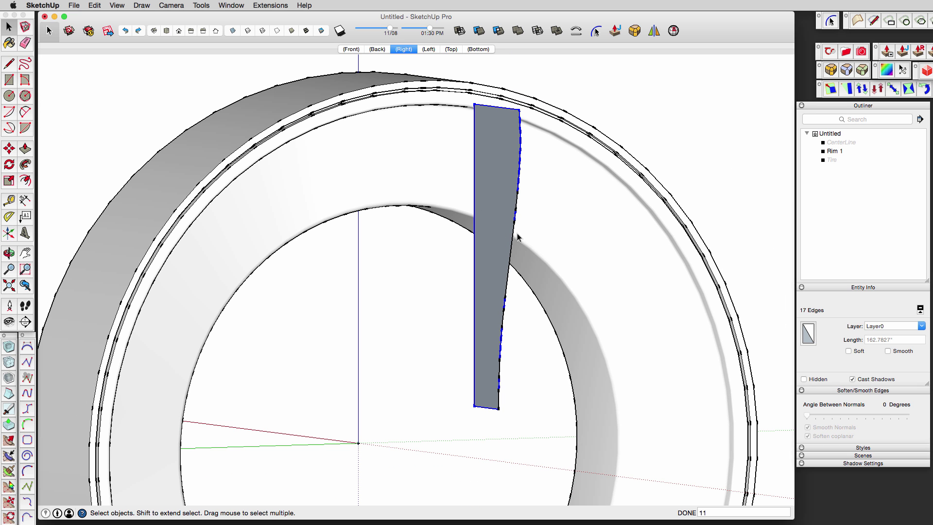
pyautogui.scroll(1, 505, 252)
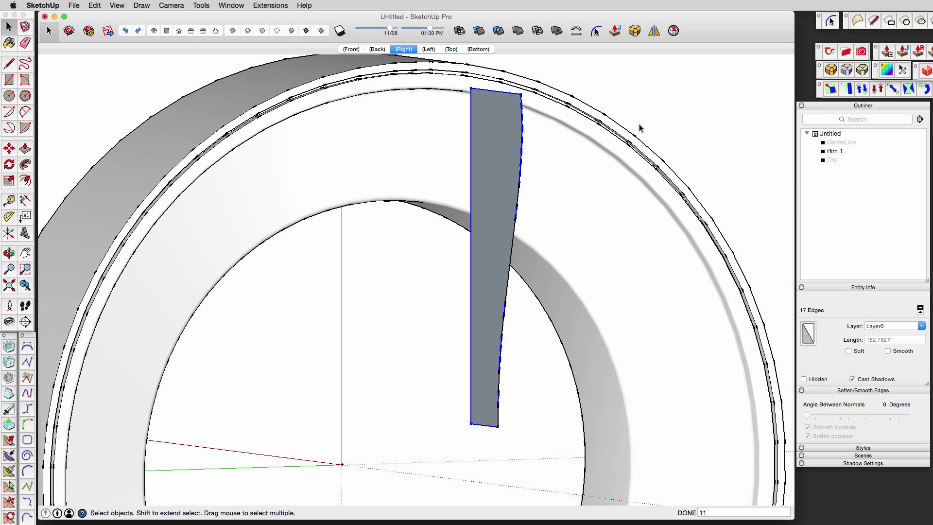
pyautogui.click(664, 89)
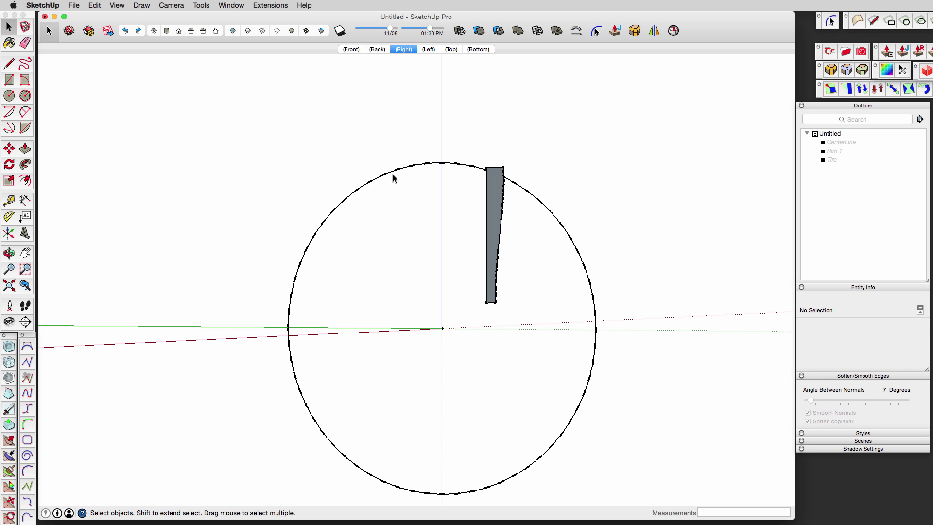
# Sweep the cleaned spoke profile around the circular path with Follow Me.
pyautogui.click(392, 174)
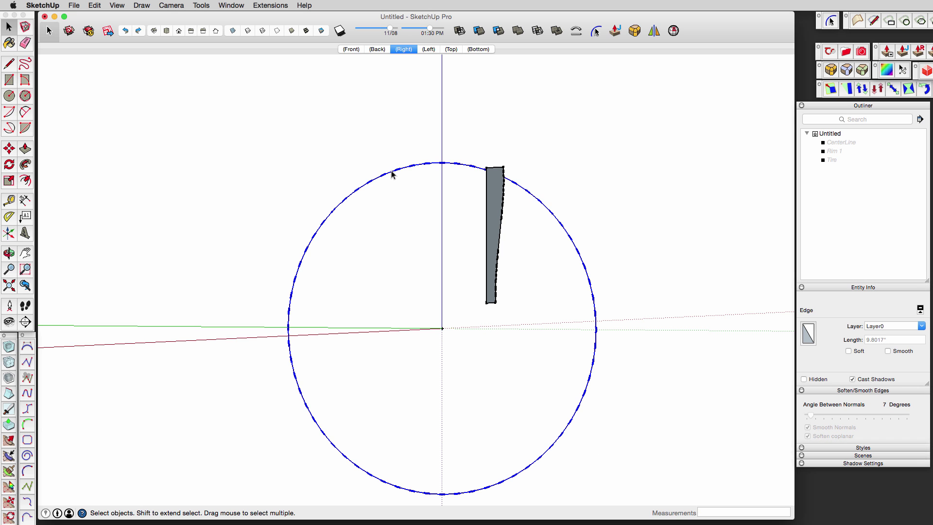
pyautogui.moveTo(391, 172); pyautogui.dragTo(491, 207, button='middle')
pyautogui.click(24, 164)
pyautogui.click(521, 229)
pyautogui.press('space')
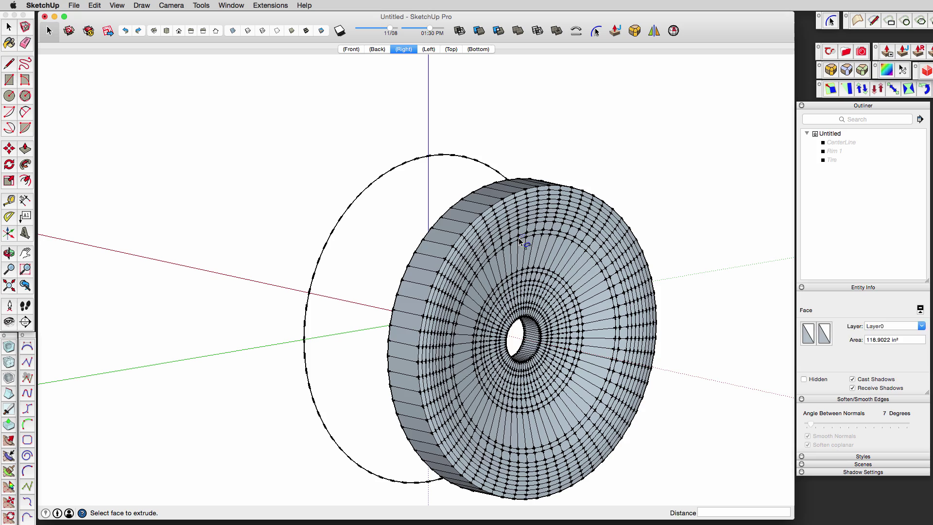
# Reverse all faces of the swept disc and soften its edges.
pyautogui.tripleClick(515, 237)
pyautogui.rightClick(582, 267)
pyautogui.click(635, 382)
pyautogui.moveTo(810, 401); pyautogui.dragTo(814, 401)
# Delete the swept body's back and outer side, keeping only its curved front surface.
pyautogui.moveTo(636, 352); pyautogui.dragTo(791, 285, button='middle')
pyautogui.click(404, 49)
pyautogui.moveTo(478, 142); pyautogui.dragTo(543, 494)
pyautogui.press('Delete')
# Set the softening angle of the disc surface to 0 degrees to expose every grid edge.
pyautogui.moveTo(526, 465); pyautogui.dragTo(398, 474, button='middle')
pyautogui.click(581, 386)
pyautogui.tripleClick(581, 386)
pyautogui.moveTo(814, 400); pyautogui.dragTo(803, 399)
# Delete the circular sweep path behind the disc surface.
pyautogui.tripleClick(353, 155)
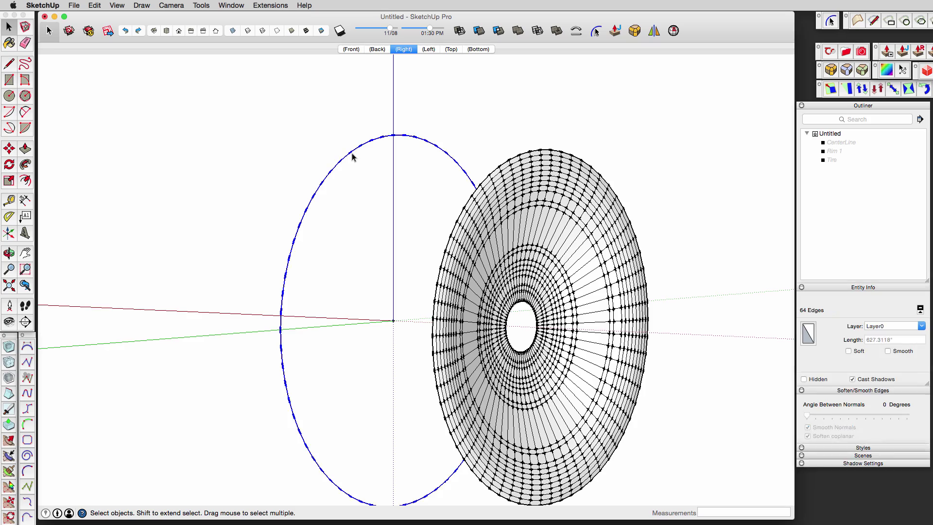
pyautogui.press('Delete')
pyautogui.click(327, 181)
pyautogui.press('Delete')
# Group the whole disc surface.
pyautogui.tripleClick(521, 216)
pyautogui.press('g')
pyautogui.keyDown('shift'); pyautogui.moveTo(549, 231); pyautogui.dragTo(483, 208, button='middle'); pyautogui.keyUp('shift')
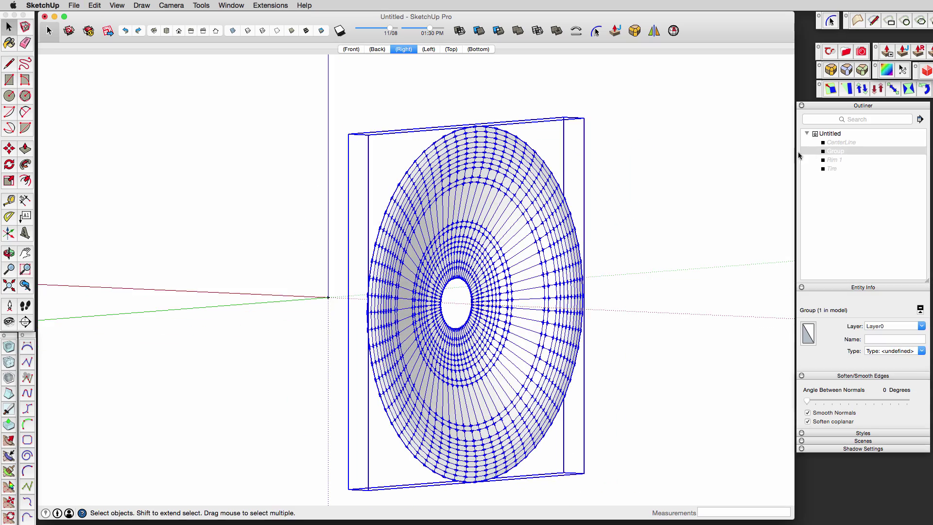
pyautogui.click(695, 192)
pyautogui.scroll(-3, 613, 220)
pyautogui.keyDown('shift'); pyautogui.moveTo(612, 220); pyautogui.dragTo(545, 169, button='middle'); pyautogui.keyUp('shift')
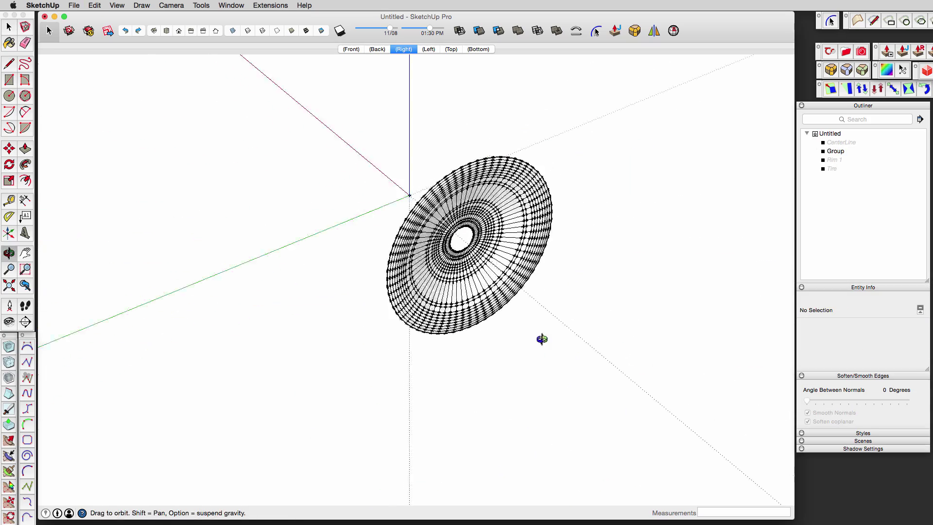
pyautogui.scroll(3, 489, 252)
# In the Right scene, open the disc group and erase the edges across a narrow radial strip above the centre hole.
pyautogui.click(489, 252)
pyautogui.moveTo(573, 327); pyautogui.dragTo(478, 277, button='middle')
pyautogui.click(404, 51)
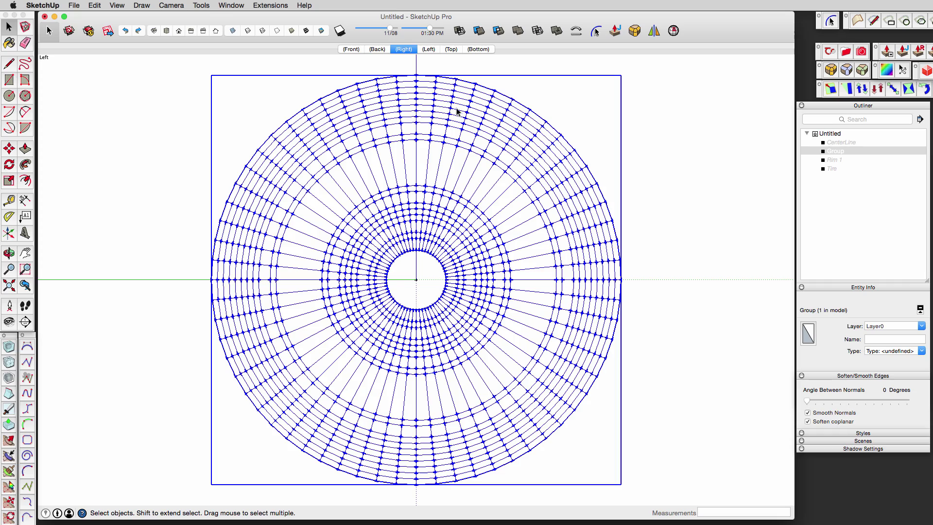
pyautogui.doubleClick(454, 112)
pyautogui.moveTo(448, 84); pyautogui.dragTo(445, 113)
pyautogui.scroll(2, 439, 206)
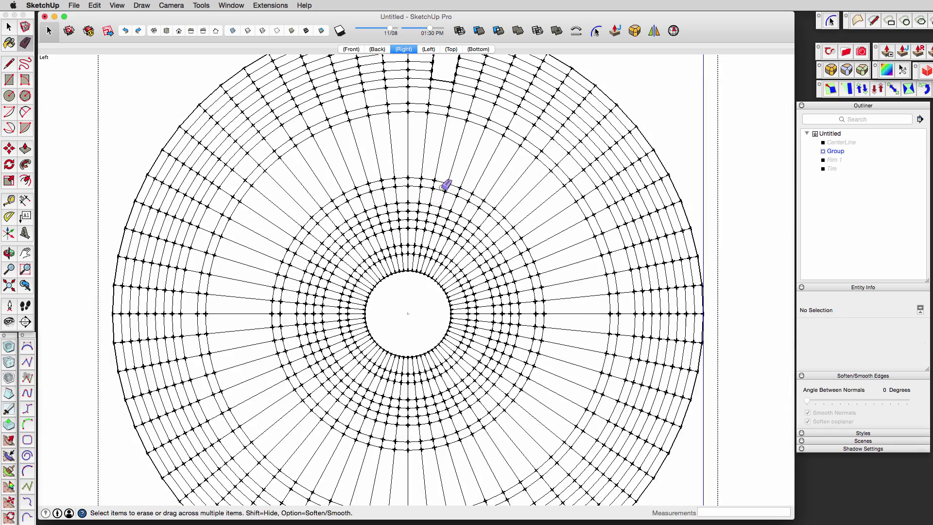
pyautogui.keyDown('shift'); pyautogui.moveTo(441, 183); pyautogui.dragTo(463, 300, button='middle'); pyautogui.keyUp('shift')
pyautogui.moveTo(460, 191); pyautogui.dragTo(455, 237)
pyautogui.scroll(3, 464, 219)
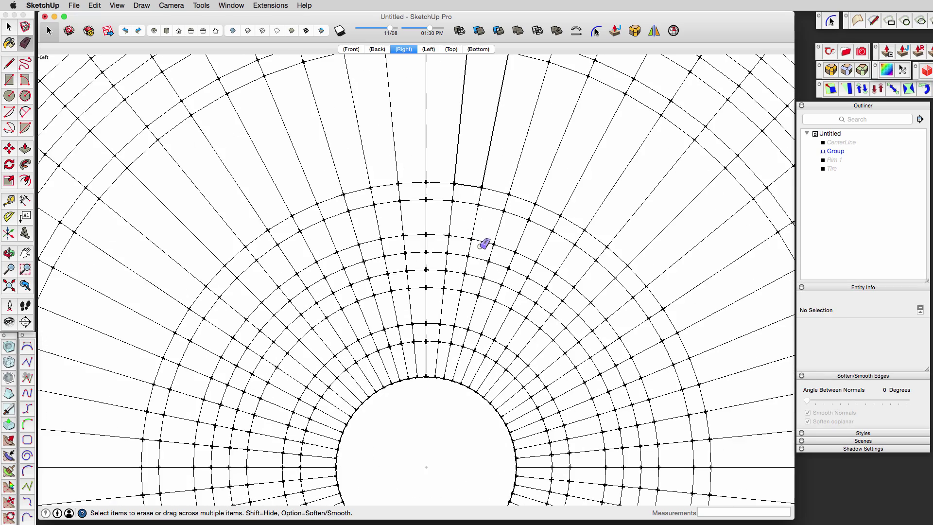
pyautogui.moveTo(491, 170); pyautogui.dragTo(463, 241)
pyautogui.moveTo(445, 321); pyautogui.dragTo(442, 352)
# Erase the edges across a matching narrow radial strip below the centre hole.
pyautogui.scroll(4, 439, 376)
pyautogui.scroll(-7, 438, 370)
pyautogui.keyDown('shift'); pyautogui.moveTo(434, 346); pyautogui.dragTo(421, 81, button='middle'); pyautogui.keyUp('shift')
pyautogui.scroll(3, 449, 359)
pyautogui.moveTo(453, 353); pyautogui.dragTo(447, 291)
pyautogui.moveTo(436, 225); pyautogui.dragTo(423, 138)
pyautogui.scroll(3, 424, 135)
pyautogui.scroll(2, 414, 104)
pyautogui.click(413, 86)
pyautogui.click(416, 132)
# Delete the separated half of the disc surface beside the two erased strips.
pyautogui.press('space')
pyautogui.tripleClick(468, 145)
pyautogui.press('Delete')
pyautogui.scroll(-5, 459, 167)
pyautogui.scroll(-4, 626, 168)
# Leave the disc group and unhide Rim 1.
pyautogui.click(632, 167)
pyautogui.moveTo(631, 167)
pyautogui.mouseDown(button='middle')
pyautogui.moveTo(643, 324)
pyautogui.moveTo(560, 285)
pyautogui.mouseUp(button='middle')
pyautogui.click(832, 159)
pyautogui.rightClick(832, 160)
pyautogui.click(847, 184)
# Open Rim 1 with the rest of the model hidden and soften its edges at 7 degrees.
pyautogui.moveTo(379, 228); pyautogui.dragTo(428, 109, button='middle')
pyautogui.scroll(3, 408, 137)
pyautogui.doubleClick(407, 137)
pyautogui.scroll(5, 406, 137)
pyautogui.doubleClick(433, 112)
pyautogui.click(117, 5)
pyautogui.moveTo(150, 136)
pyautogui.click(284, 136)
pyautogui.scroll(2, 440, 130)
pyautogui.scroll(-2, 496, 143)
pyautogui.tripleClick(510, 150)
pyautogui.moveTo(806, 401)
pyautogui.mouseDown()
pyautogui.moveTo(821, 401)
pyautogui.moveTo(812, 403)
pyautogui.mouseUp()
# Select the rim's wide sloped ring and adjoining narrow inner bands, and shift their vertices along the red axis with the vertex gizmo.
pyautogui.scroll(3, 598, 285)
pyautogui.scroll(6, 585, 194)
pyautogui.click(646, 260)
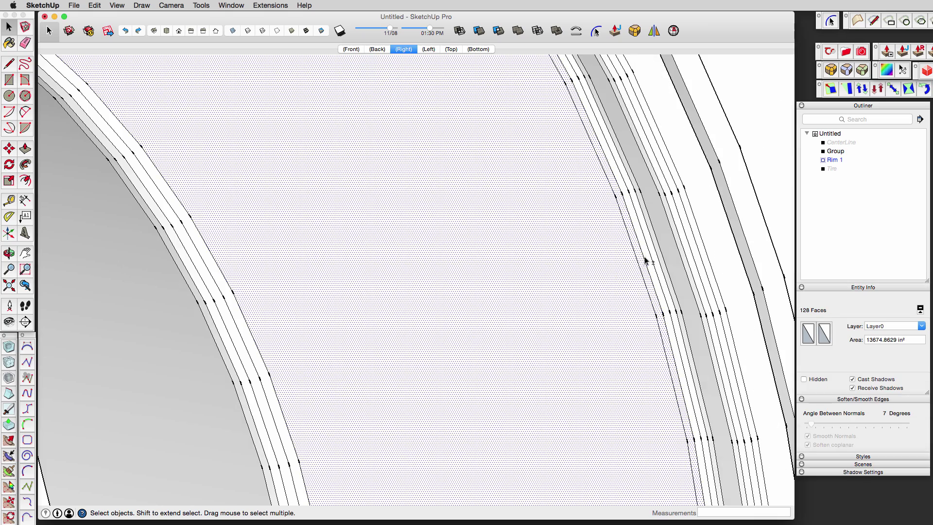
pyautogui.keyDown('shift'); pyautogui.click(263, 374); pyautogui.keyUp('shift')
pyautogui.keyDown('shift'); pyautogui.click(256, 382); pyautogui.keyUp('shift')
pyautogui.keyDown('shift'); pyautogui.click(248, 391); pyautogui.keyUp('shift')
pyautogui.keyDown('shift'); pyautogui.click(243, 399); pyautogui.keyUp('shift')
pyautogui.scroll(-8, 413, 285)
pyautogui.moveTo(413, 285); pyautogui.dragTo(631, 246, button='middle')
pyautogui.scroll(-4, 562, 289)
pyautogui.moveTo(561, 290); pyautogui.dragTo(531, 316, button='middle')
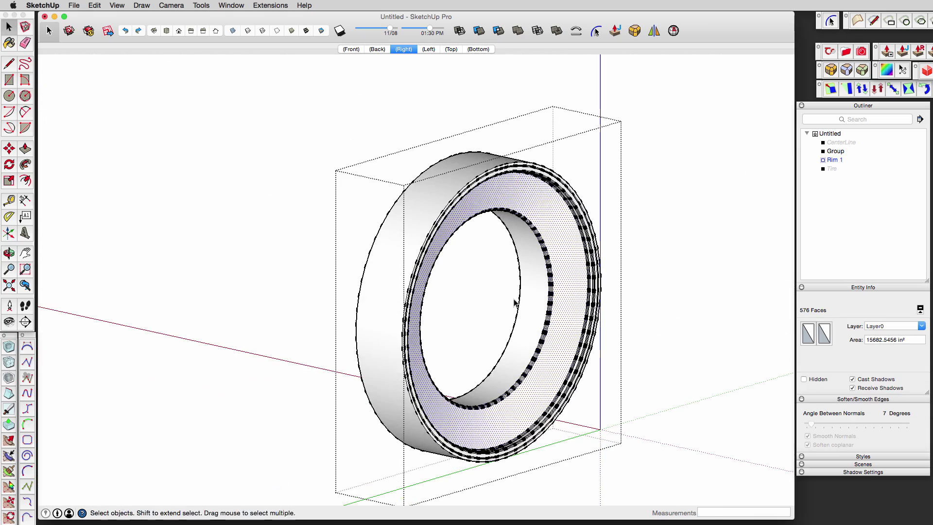
pyautogui.press('v')
pyautogui.moveTo(444, 299); pyautogui.dragTo(438, 298)
pyautogui.press('space')
pyautogui.moveTo(539, 310); pyautogui.dragTo(617, 264, button='middle')
pyautogui.press('v')
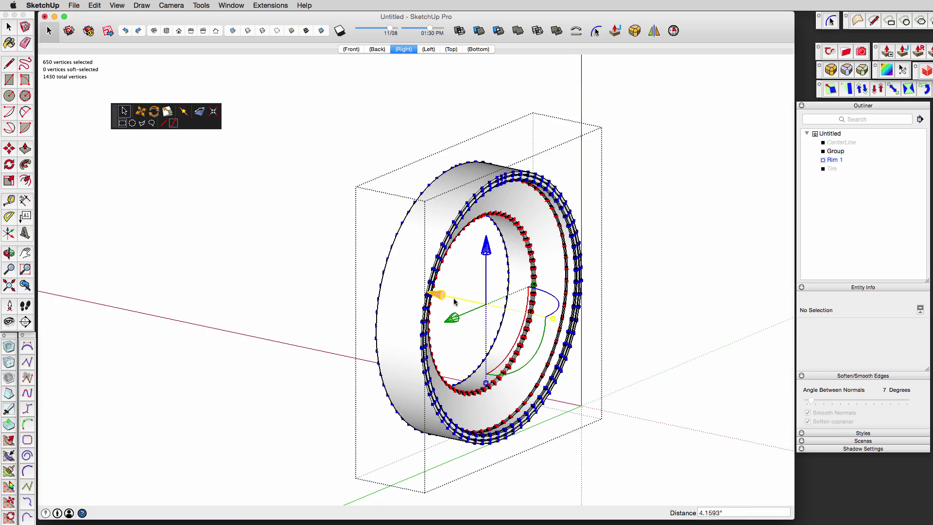
pyautogui.moveTo(450, 297); pyautogui.dragTo(466, 311)
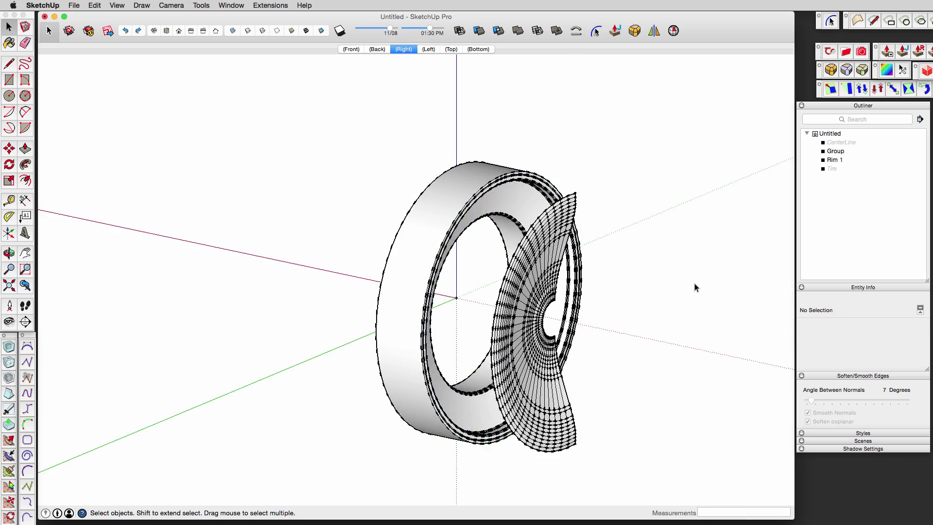
# Move the half-disc group about 57 inches along the red axis into the rim.
pyautogui.moveTo(694, 288); pyautogui.dragTo(702, 284, button='middle')
pyautogui.scroll(-1, 680, 292)
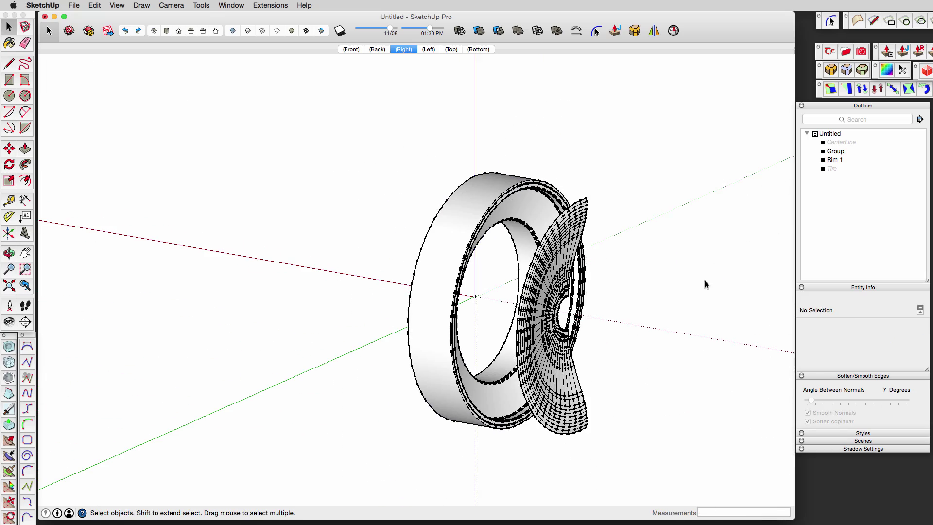
pyautogui.click(558, 364)
pyautogui.press('m')
pyautogui.click(743, 382)
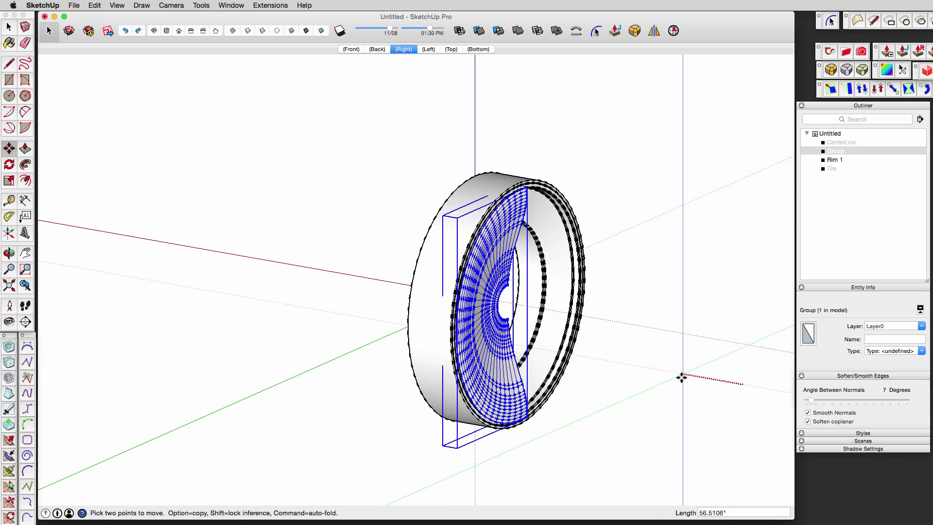
pyautogui.click(677, 378)
pyautogui.press('space')
pyautogui.click(676, 378)
pyautogui.scroll(-3, 674, 293)
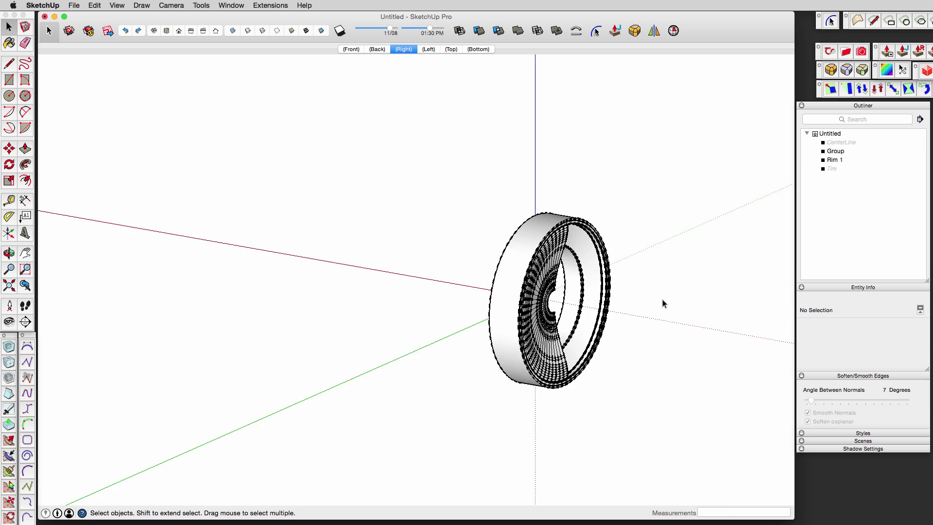
# Hide the rim so that only the half-disc group is displayed.
pyautogui.moveTo(662, 300); pyautogui.dragTo(467, 244, button='middle')
pyautogui.rightClick(472, 248)
pyautogui.click(487, 274)
# Draw a 240 by 314 inch horizontal rectangle on the ground beside the half disc.
pyautogui.moveTo(492, 322); pyautogui.dragTo(89, 95, button='middle')
pyautogui.click(377, 347)
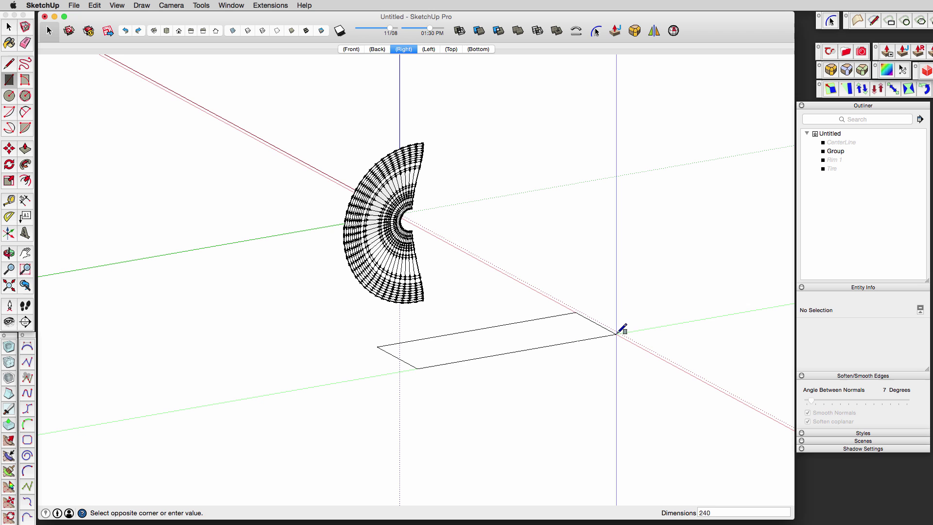
pyautogui.write('240,314')
pyautogui.press('Return')
pyautogui.press('space')
# Reverse the rectangle's face and group the rectangle.
pyautogui.rightClick(606, 341)
pyautogui.click(660, 428)
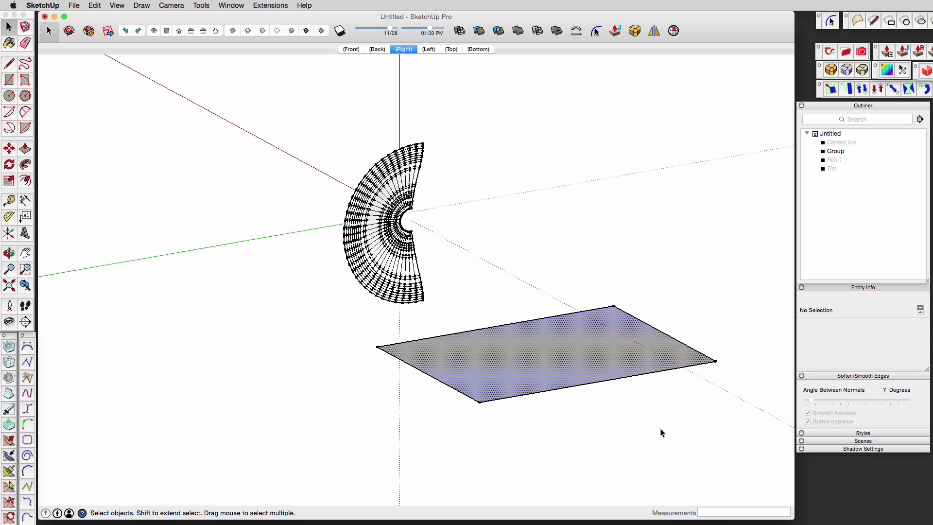
pyautogui.doubleClick(584, 372)
pyautogui.moveTo(656, 307); pyautogui.dragTo(467, 335, button='middle')
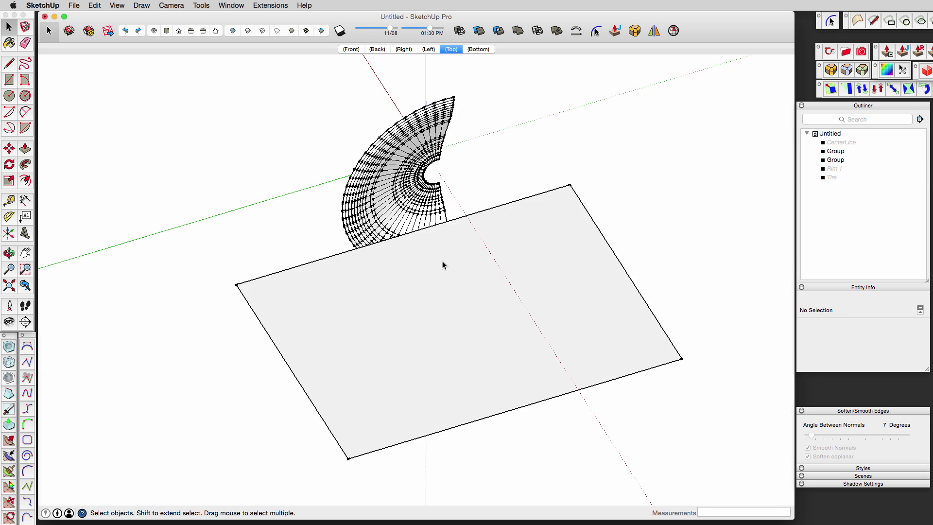
# Move the rectangle group horizontally to leave more room between it and the half disc.
pyautogui.moveTo(442, 261); pyautogui.dragTo(473, 343, button='middle')
pyautogui.scroll(-3, 473, 343)
pyautogui.click(473, 343)
pyautogui.press('m')
pyautogui.click(608, 284)
pyautogui.click(624, 310)
# Scale the half-disc group along the red axis so the dish becomes deeper.
pyautogui.moveTo(539, 311); pyautogui.dragTo(330, 317, button='middle')
pyautogui.scroll(2, 449, 335)
pyautogui.press('space')
pyautogui.click(449, 334)
pyautogui.moveTo(451, 336); pyautogui.dragTo(425, 300, button='middle')
pyautogui.press('s')
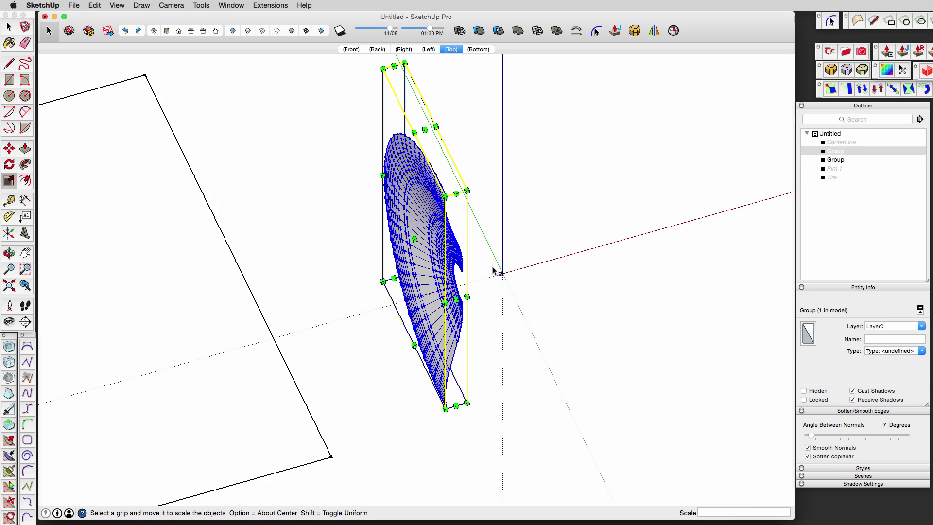
pyautogui.moveTo(414, 239); pyautogui.dragTo(394, 242)
pyautogui.moveTo(426, 310); pyautogui.dragTo(493, 233, button='middle')
pyautogui.moveTo(397, 247); pyautogui.dragTo(390, 247)
pyautogui.moveTo(486, 304); pyautogui.dragTo(492, 358, button='middle')
# Move the deepened half-disc group along the red axis toward the origin.
pyautogui.press('m')
pyautogui.click(486, 381)
pyautogui.click(504, 378)
pyautogui.moveTo(602, 289); pyautogui.dragTo(690, 291, button='middle')
pyautogui.press('space')
pyautogui.scroll(2, 423, 335)
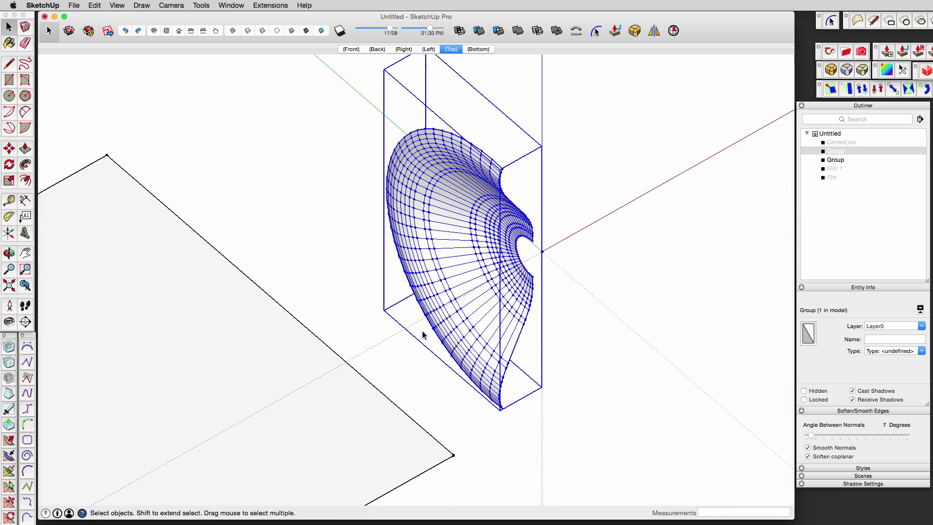
# Connect the rectangle's two near corners to the half disc's inner corners with lines and group the lines.
pyautogui.click(533, 276)
pyautogui.click(532, 241)
pyautogui.click(109, 157)
pyautogui.press('g')
# Group the half disc, rectangle and connecting lines together and name the group FLOWIFY.
pyautogui.keyDown('shift'); pyautogui.click(413, 431); pyautogui.keyUp('shift')
pyautogui.keyDown('shift'); pyautogui.click(450, 192); pyautogui.keyUp('shift')
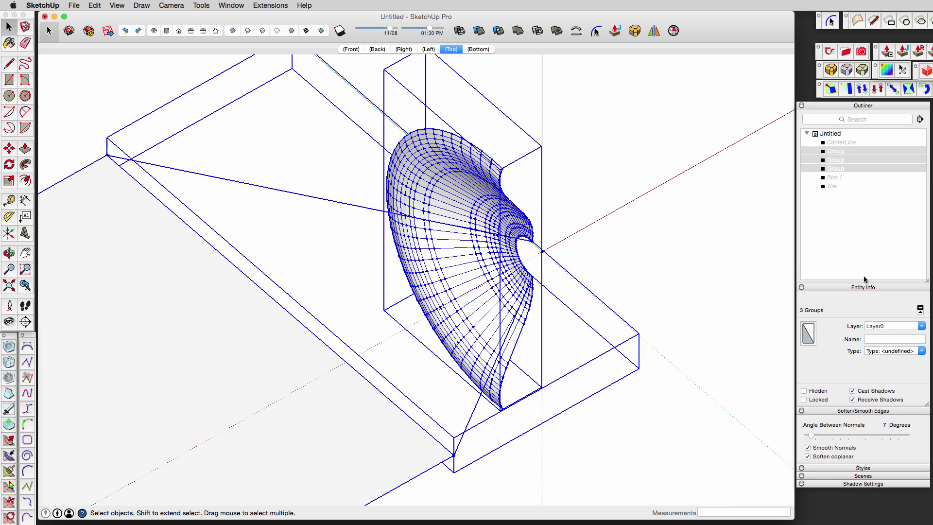
pyautogui.press('super+g')
pyautogui.press('Return')
# Apply Flowify's Impose Grid to the FLOWIFY group.
pyautogui.scroll(-3, 451, 281)
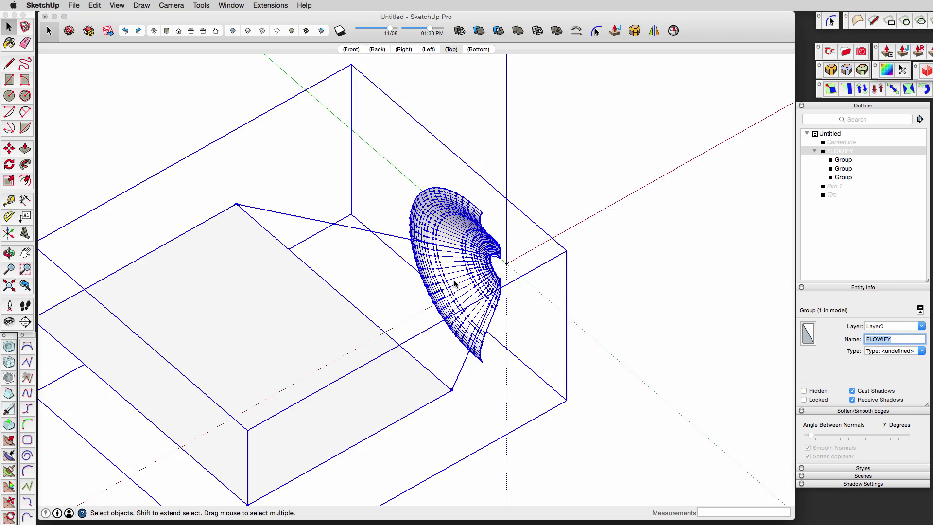
pyautogui.moveTo(451, 283); pyautogui.dragTo(722, 360, button='middle')
pyautogui.moveTo(536, 356); pyautogui.dragTo(510, 272, button='middle')
pyautogui.click(255, 6)
pyautogui.moveTo(311, 35)
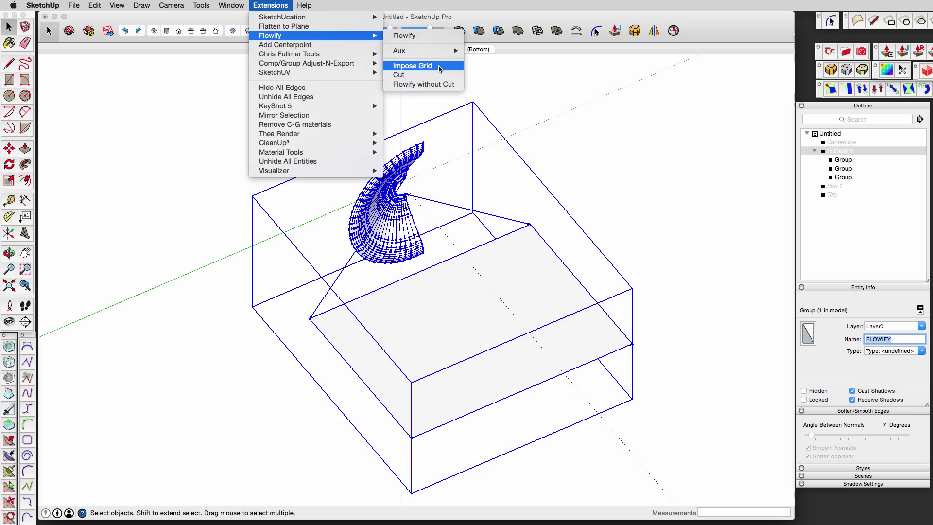
pyautogui.click(439, 68)
pyautogui.scroll(-1, 635, 230)
pyautogui.click(635, 230)
# Draw a rectangle over the gridded rectangle and push/pull it 10 inches into a slab.
pyautogui.press('r')
pyautogui.scroll(4, 335, 316)
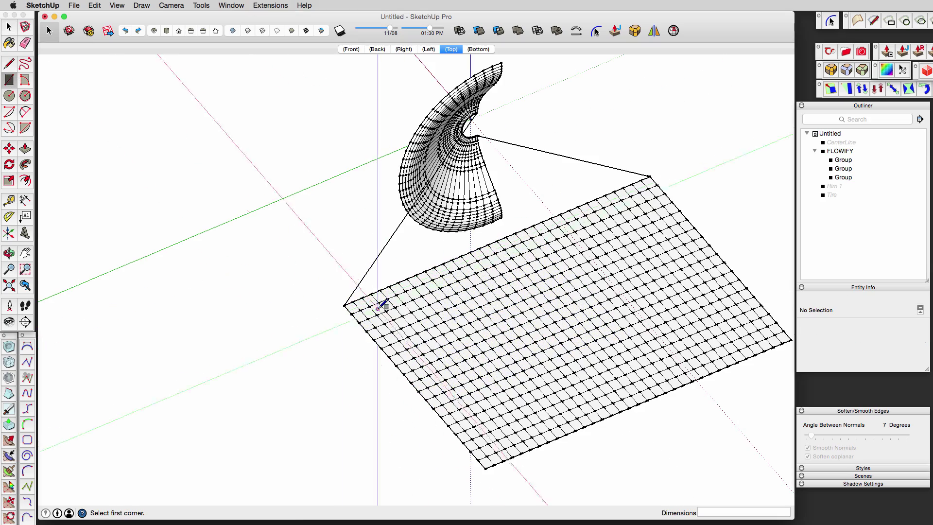
pyautogui.click(354, 302)
pyautogui.click(782, 343)
pyautogui.moveTo(656, 374)
pyautogui.mouseDown(button='middle')
pyautogui.moveTo(596, 356)
pyautogui.moveTo(551, 266)
pyautogui.moveTo(591, 188)
pyautogui.moveTo(563, 278)
pyautogui.moveTo(593, 298)
pyautogui.moveTo(534, 319)
pyautogui.moveTo(217, 249)
pyautogui.moveTo(177, 254)
pyautogui.moveTo(159, 268)
pyautogui.mouseUp(button='middle')
pyautogui.press('p')
pyautogui.doubleClick(594, 364)
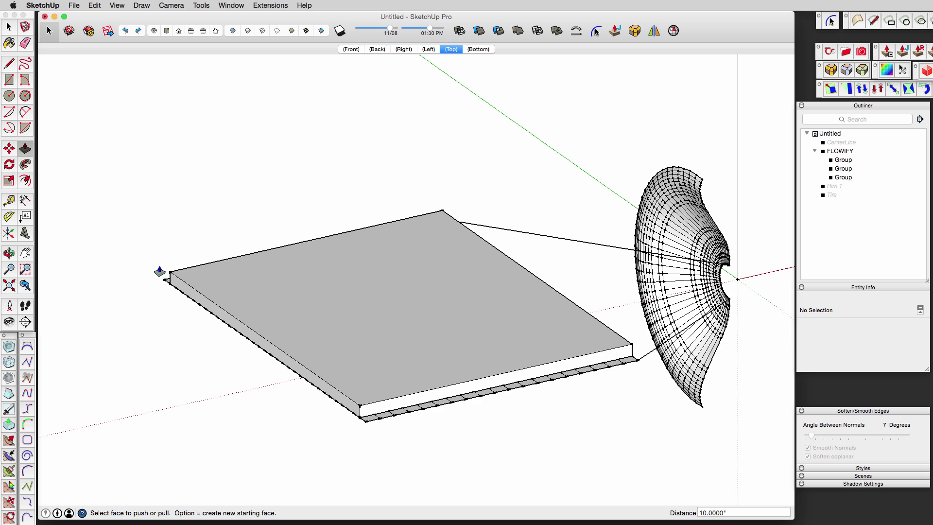
# Draw a line along the green axis across the slab's full top face and group the slab.
pyautogui.scroll(4, 595, 295)
pyautogui.press('space')
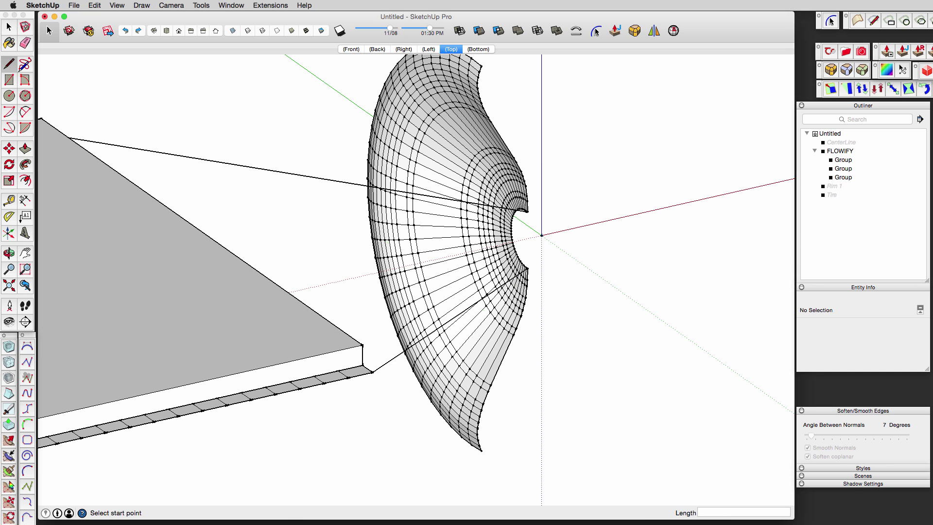
pyautogui.scroll(-3, 218, 248)
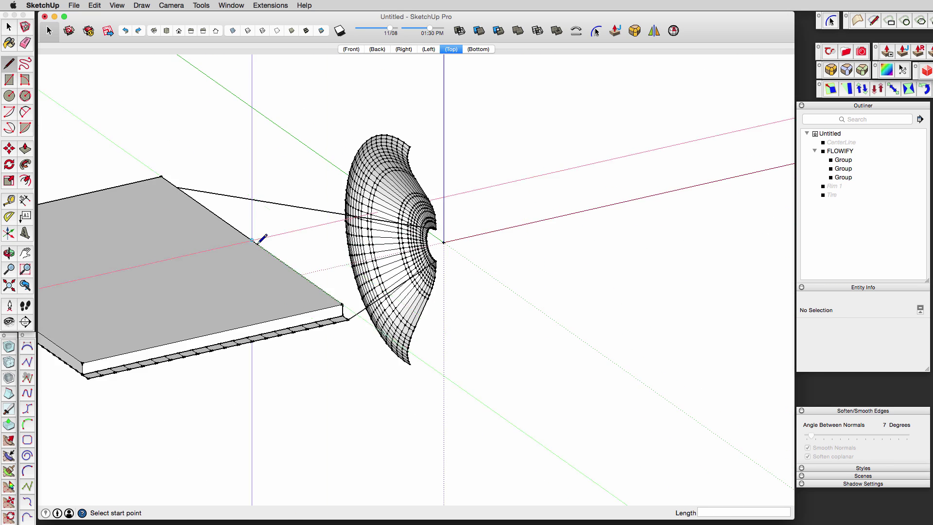
pyautogui.keyDown('shift'); pyautogui.moveTo(211, 247); pyautogui.dragTo(403, 201, button='middle'); pyautogui.keyUp('shift')
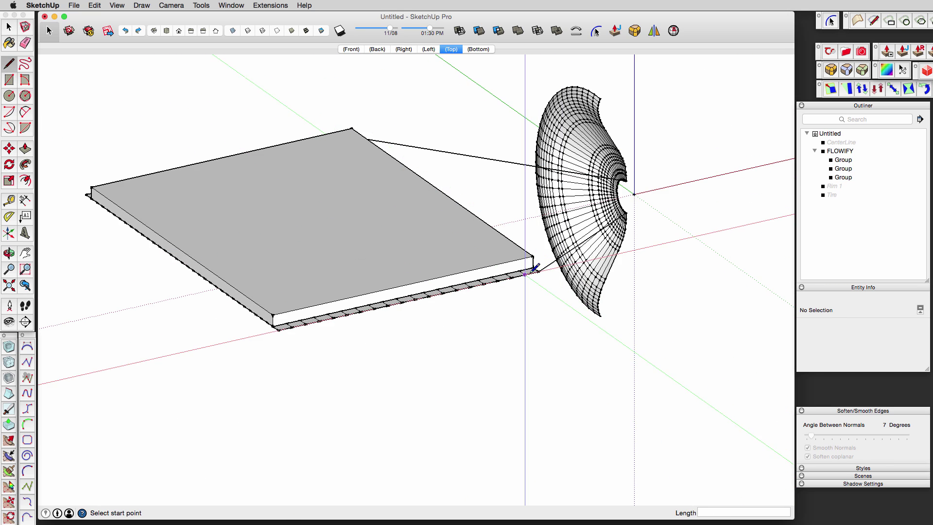
pyautogui.scroll(4, 452, 287)
pyautogui.click(451, 264)
pyautogui.scroll(-3, 338, 214)
pyautogui.keyDown('shift'); pyautogui.moveTo(324, 196); pyautogui.dragTo(516, 167, button='middle'); pyautogui.keyUp('shift')
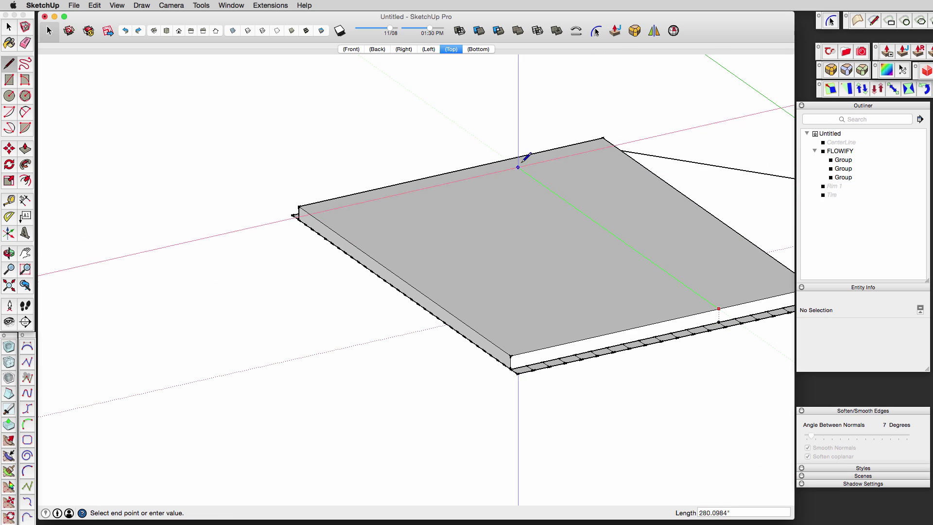
pyautogui.moveTo(560, 206); pyautogui.dragTo(498, 202, button='middle')
pyautogui.click(497, 202)
pyautogui.tripleClick(515, 242)
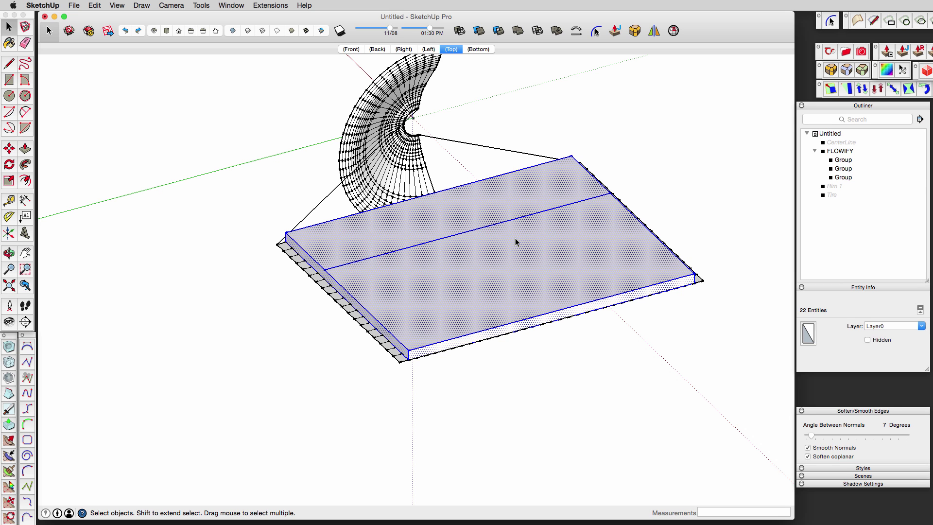
pyautogui.press('g')
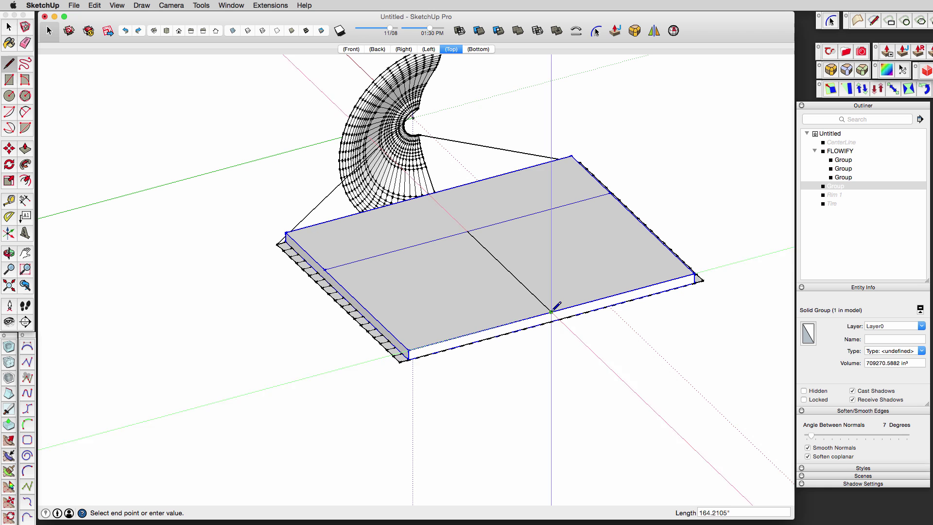
# Draw a tapered half-spoke face with a flared foot between the slab's dividing line and its front edge.
pyautogui.scroll(3, 537, 311)
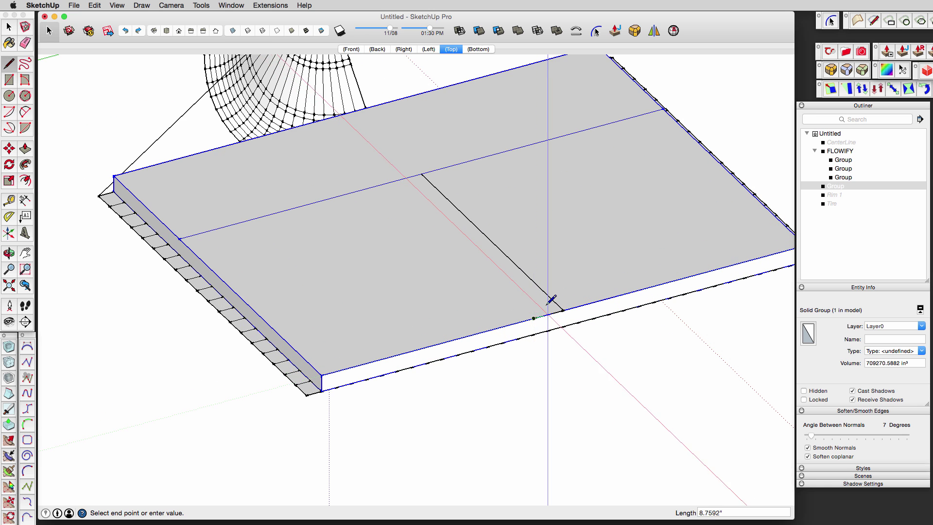
pyautogui.scroll(2, 547, 303)
pyautogui.click(290, 148)
pyautogui.scroll(-1, 380, 171)
pyautogui.press('space')
pyautogui.click(441, 199)
pyautogui.doubleClick(434, 203)
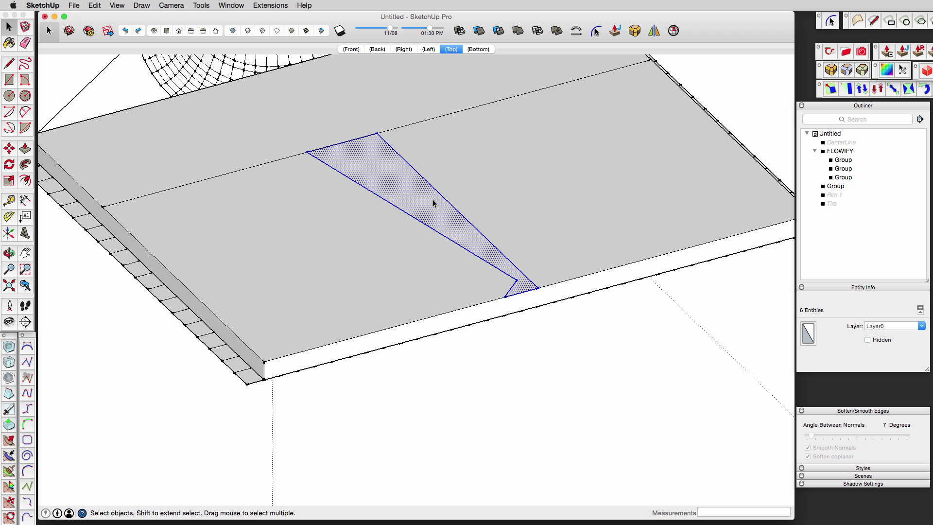
# Mirror the half-spoke face about its straight edge and delete the shared centre line.
pyautogui.hotkey('shift', 'm')
pyautogui.click(538, 288)
pyautogui.click(377, 133)
pyautogui.press('Return')
pyautogui.click(646, 215)
pyautogui.click(479, 231)
pyautogui.press('Delete')
# Make the full spoke a component and move it so its foot is centred on the slab's front corner.
pyautogui.click(503, 248)
pyautogui.doubleClick(503, 249)
pyautogui.press('g')
pyautogui.click(485, 222)
pyautogui.press('m')
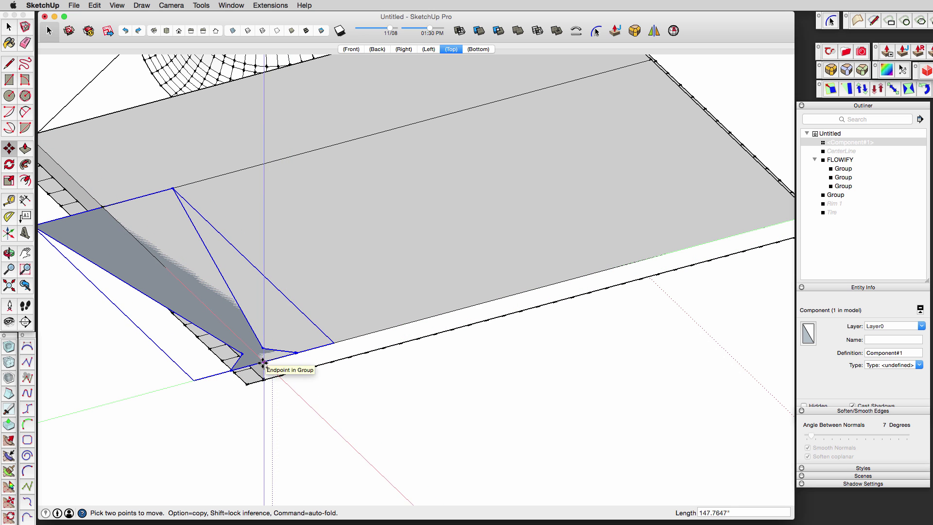
pyautogui.click(263, 363)
# Copy the spoke to the slab's opposite front corner and divide the distance with /5 for evenly spaced copies.
pyautogui.scroll(-4, 262, 362)
pyautogui.scroll(3, 672, 248)
pyautogui.click(672, 246)
pyautogui.scroll(-3, 462, 216)
pyautogui.keyDown('shift'); pyautogui.moveTo(462, 215); pyautogui.dragTo(535, 270, button='middle'); pyautogui.keyUp('shift')
pyautogui.write('/5')
pyautogui.press('Return')
# Delete every second spoke along the slab, leaving three.
pyautogui.press('space')
pyautogui.click(310, 306)
pyautogui.press('Delete')
pyautogui.click(464, 254)
pyautogui.press('Delete')
pyautogui.click(610, 216)
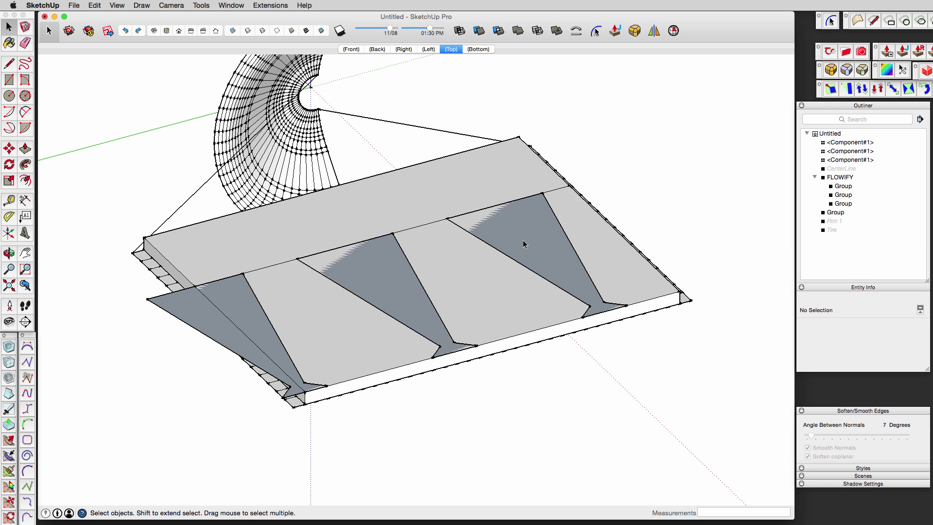
# Group the three spoke components and hide the group.
pyautogui.moveTo(520, 240); pyautogui.dragTo(526, 241, button='middle')
pyautogui.scroll(-1, 527, 242)
pyautogui.click(272, 316)
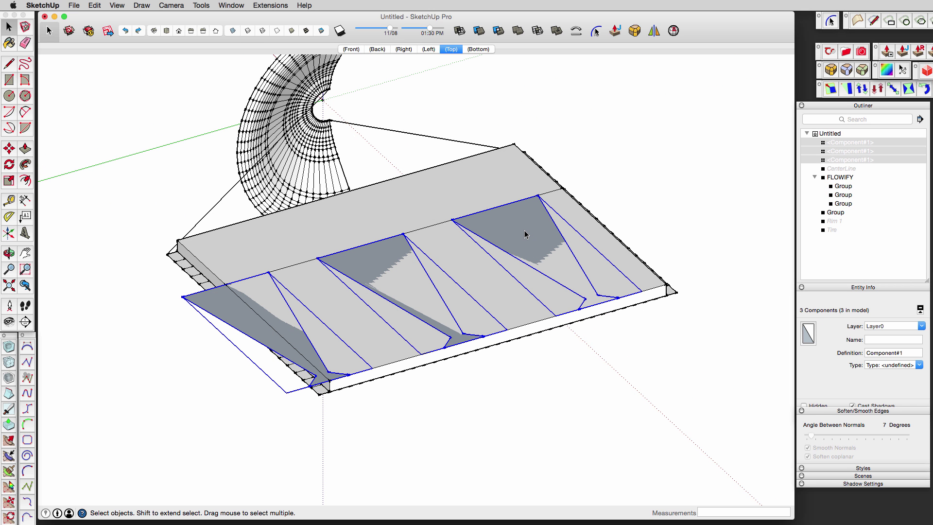
pyautogui.press('g')
pyautogui.rightClick(507, 218)
pyautogui.click(530, 243)
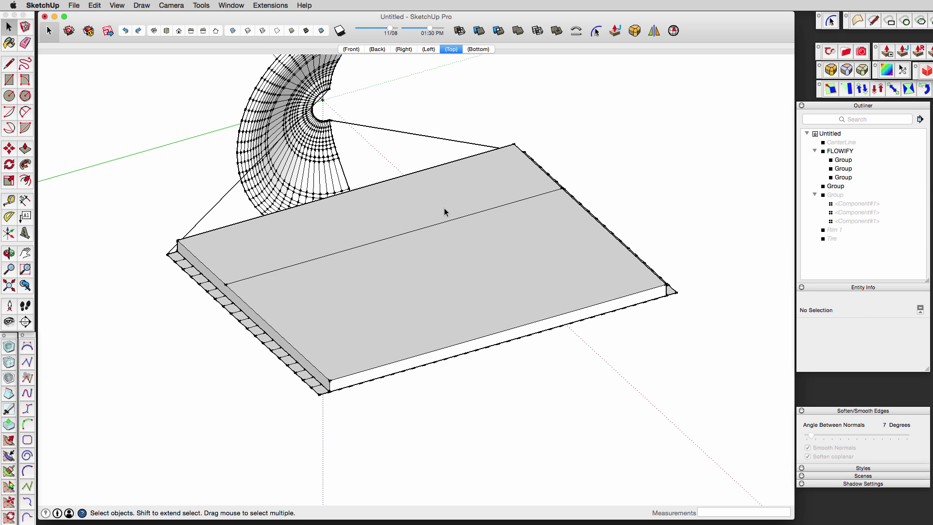
# Paste the spokes in place inside the slab group and explode them.
pyautogui.click(443, 209)
pyautogui.doubleClick(443, 208)
pyautogui.press('super+shift+v')
pyautogui.rightClick(485, 231)
pyautogui.click(515, 268)
# Erase the part of the first spoke that overhangs the slab's edge.
pyautogui.click(167, 277)
pyautogui.press('e')
pyautogui.click(183, 297)
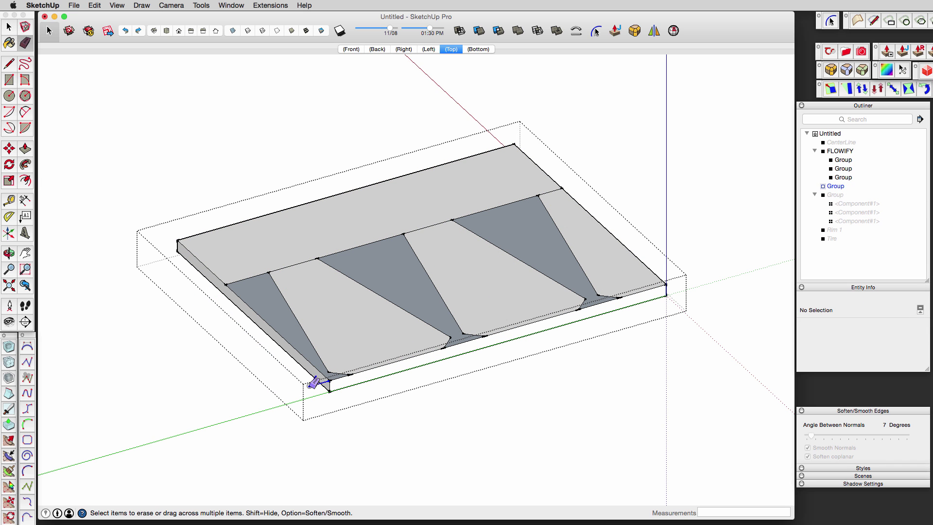
# Reverse the spoke-shaped faces on the slab's top and leave the slab group.
pyautogui.keyDown('shift'); pyautogui.click(389, 267); pyautogui.keyUp('shift')
pyautogui.keyDown('shift'); pyautogui.click(506, 224); pyautogui.keyUp('shift')
pyautogui.rightClick(507, 225)
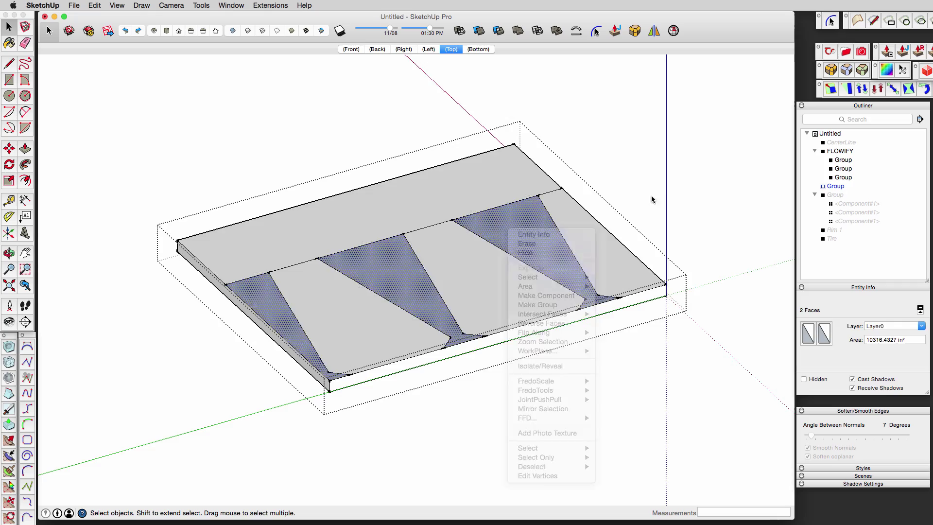
pyautogui.click(539, 322)
pyautogui.click(659, 176)
# Run Flowify on the slab together with the FLOWIFY group and inspect the bent spoke outlines on the half disc.
pyautogui.moveTo(659, 175); pyautogui.dragTo(516, 245, button='middle')
pyautogui.click(516, 245)
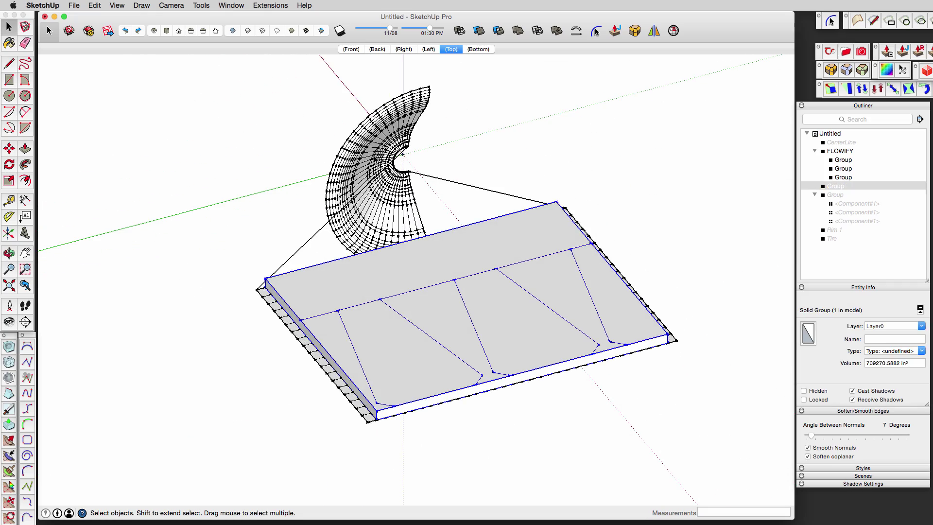
pyautogui.keyDown('shift'); pyautogui.click(376, 158); pyautogui.keyUp('shift')
pyautogui.click(270, 5)
pyautogui.moveTo(311, 35)
pyautogui.click(412, 36)
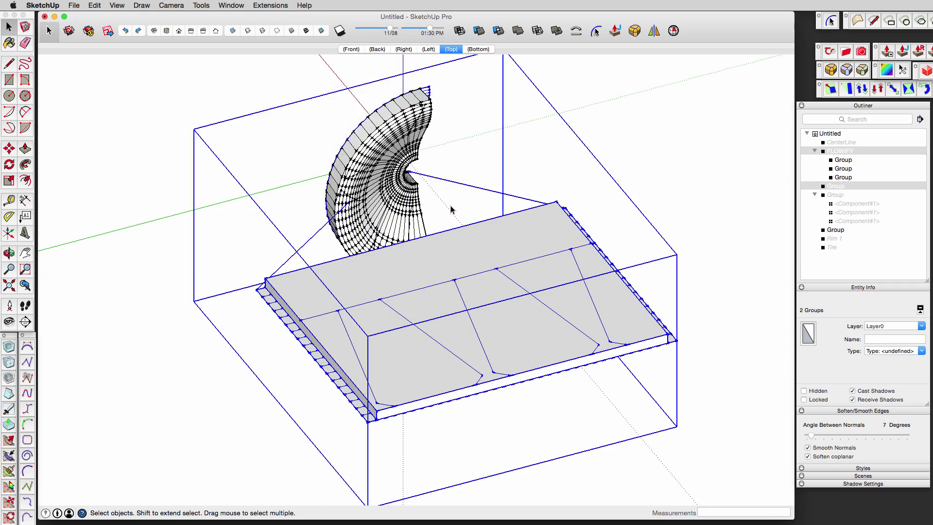
pyautogui.moveTo(447, 208); pyautogui.dragTo(413, 162, button='middle')
pyautogui.scroll(8, 429, 123)
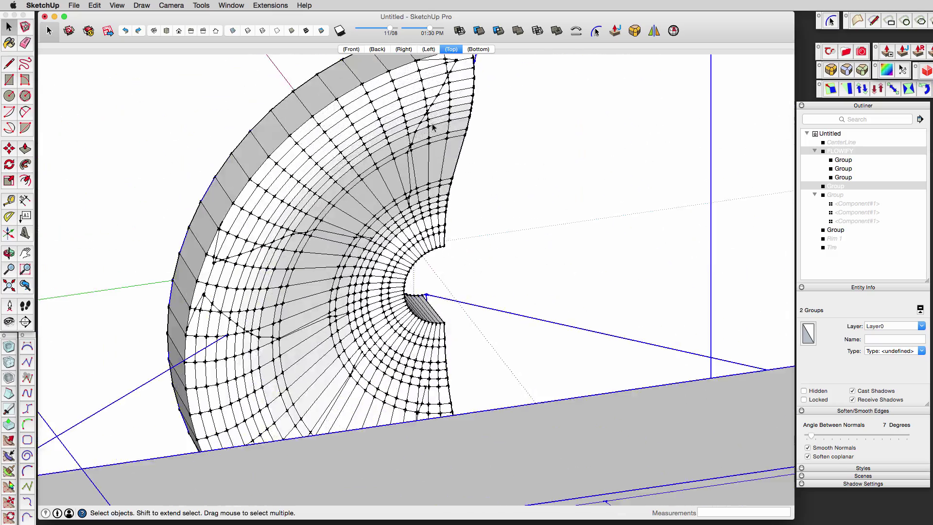
pyautogui.moveTo(432, 124); pyautogui.dragTo(391, 94, button='middle')
pyautogui.scroll(-10, 391, 95)
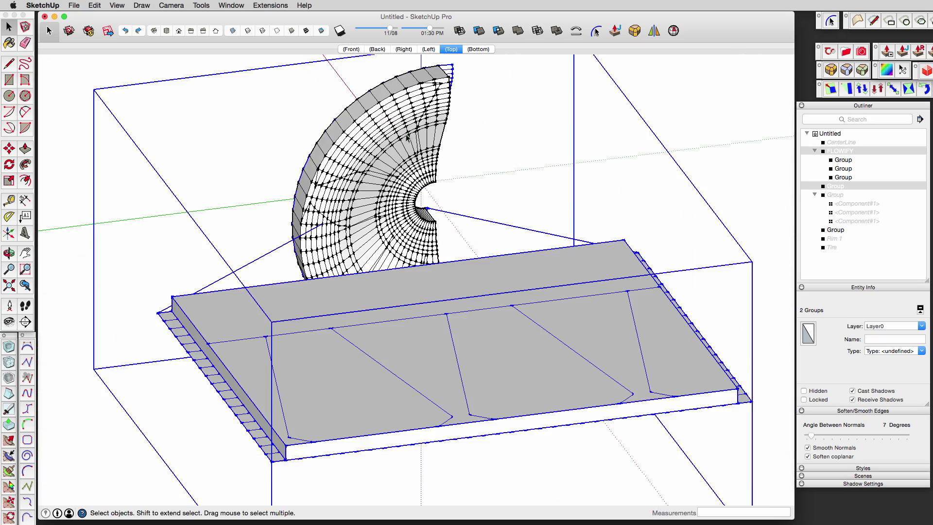
# Unhide the group holding the three spoke components.
pyautogui.doubleClick(439, 264)
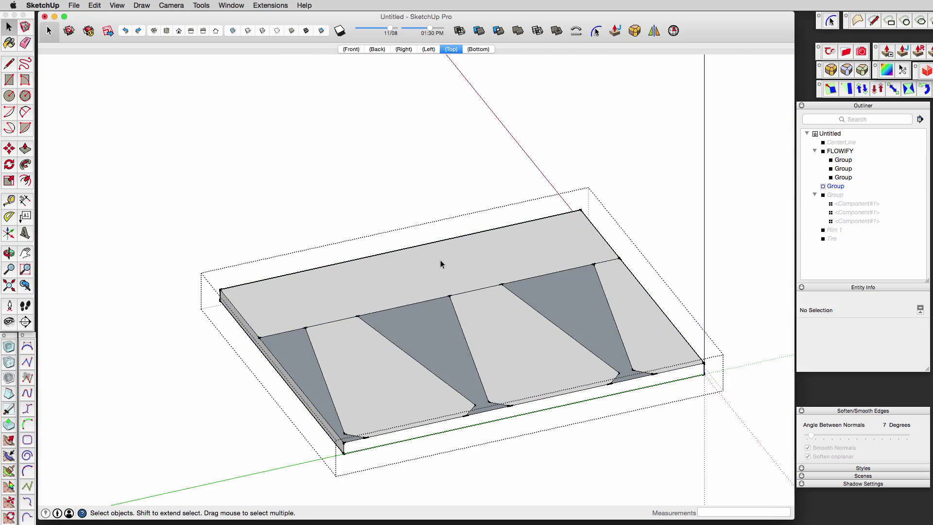
pyautogui.rightClick(836, 198)
pyautogui.rightClick(834, 195)
pyautogui.click(847, 215)
# Open the first spoke component and reverse its face.
pyautogui.doubleClick(316, 371)
pyautogui.doubleClick(316, 373)
pyautogui.rightClick(315, 374)
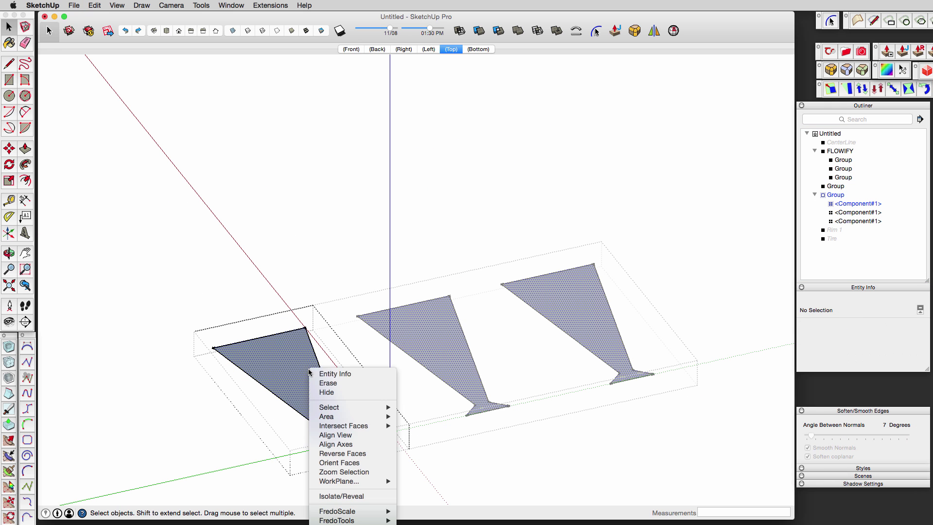
pyautogui.click(365, 453)
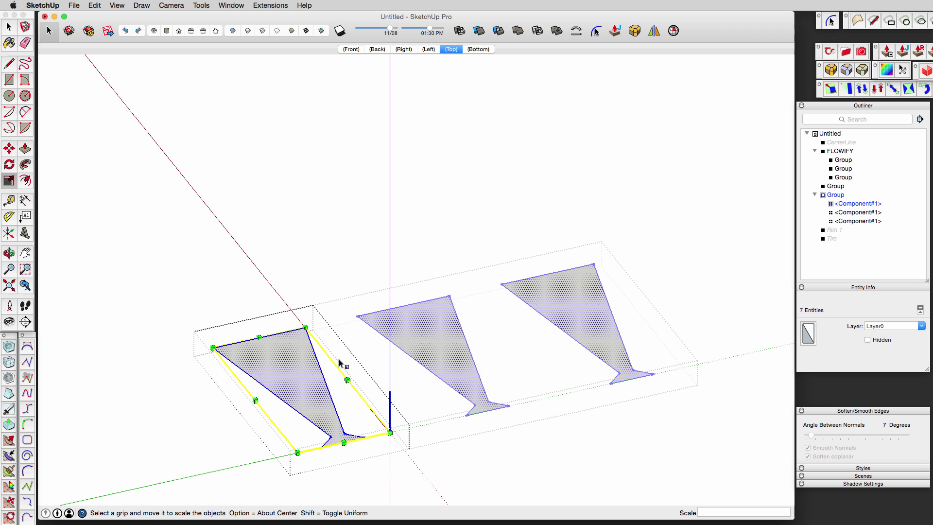
pyautogui.moveTo(347, 379); pyautogui.dragTo(336, 382)
pyautogui.press('space')
pyautogui.press('super+z')
pyautogui.click(288, 345)
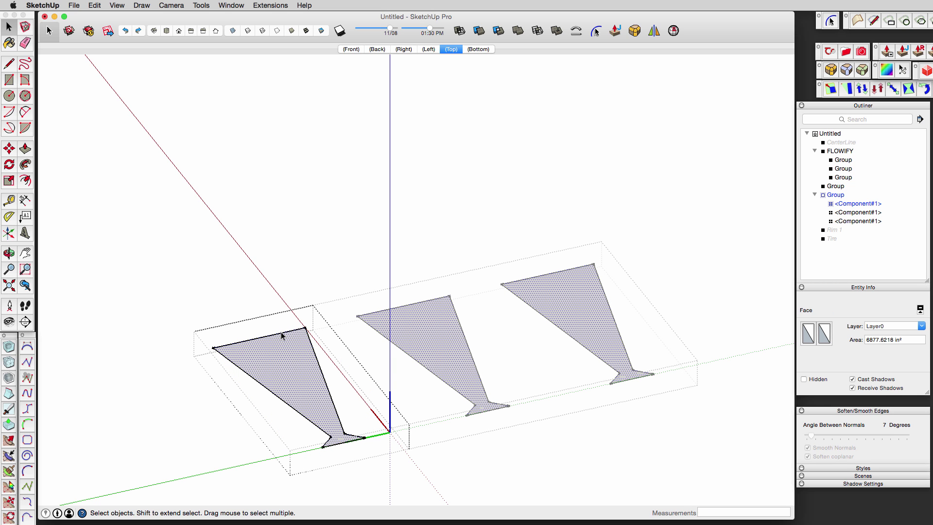
pyautogui.click(281, 336)
pyautogui.click(280, 337)
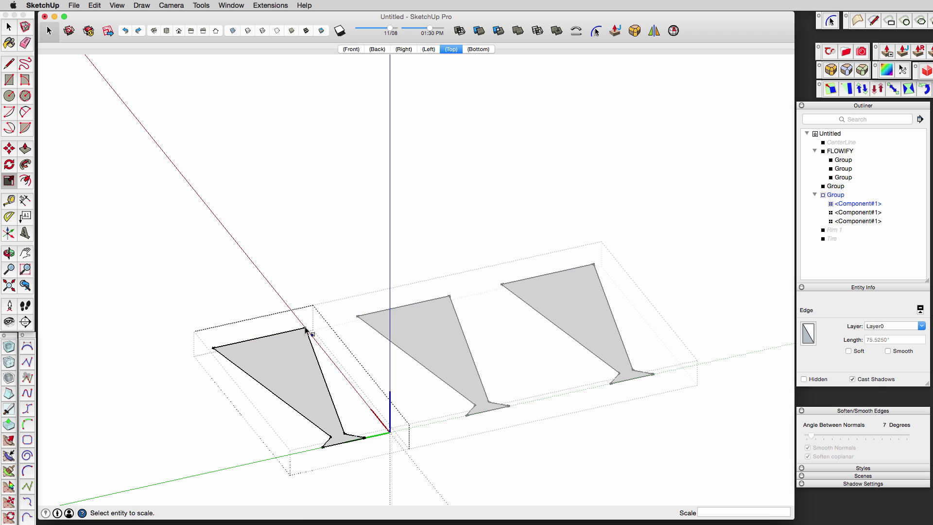
pyautogui.press('space')
# Narrow the spoke's wide outer edge by scaling its two vertices to about 0.44 along the edge.
pyautogui.click(278, 335)
pyautogui.press('v')
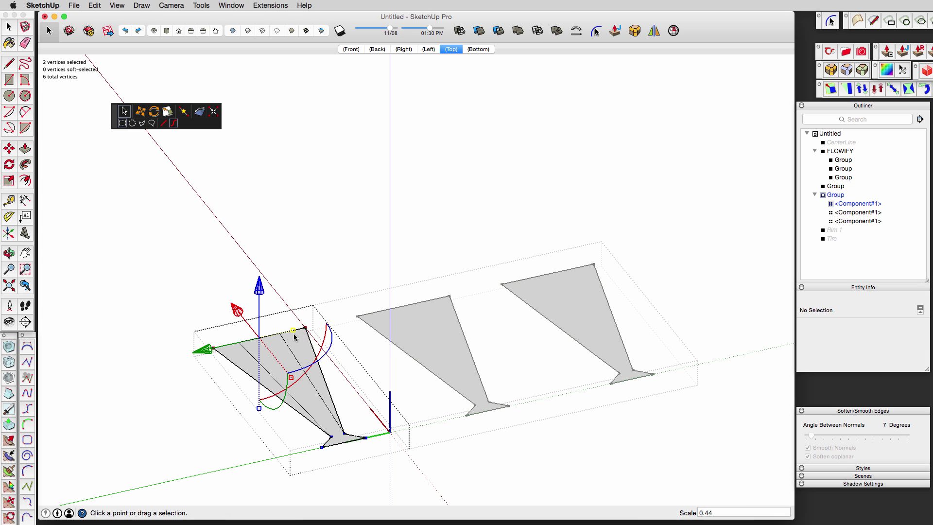
pyautogui.moveTo(294, 336); pyautogui.dragTo(294, 340)
pyautogui.press('space')
pyautogui.click(347, 309)
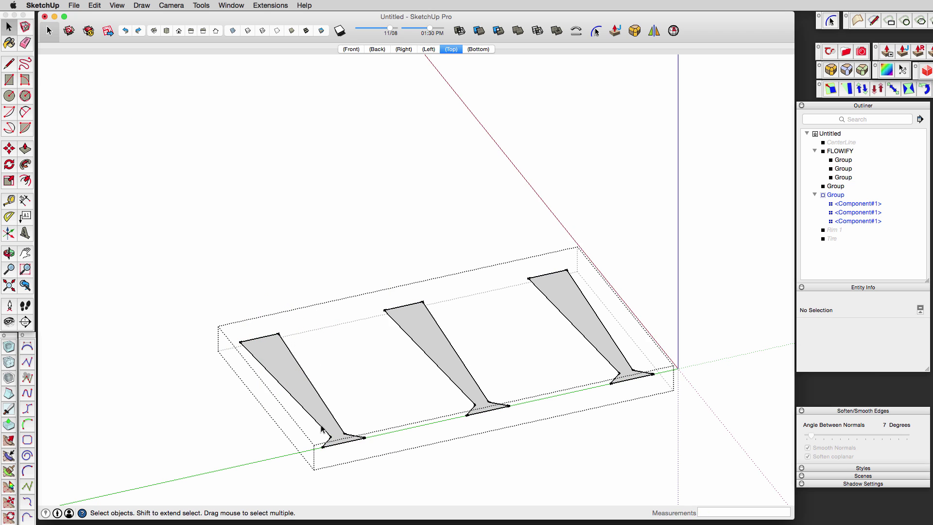
# Widen the spoke's neck and sides by editing its vertices inside the component and leave it.
pyautogui.doubleClick(333, 440)
pyautogui.press('v')
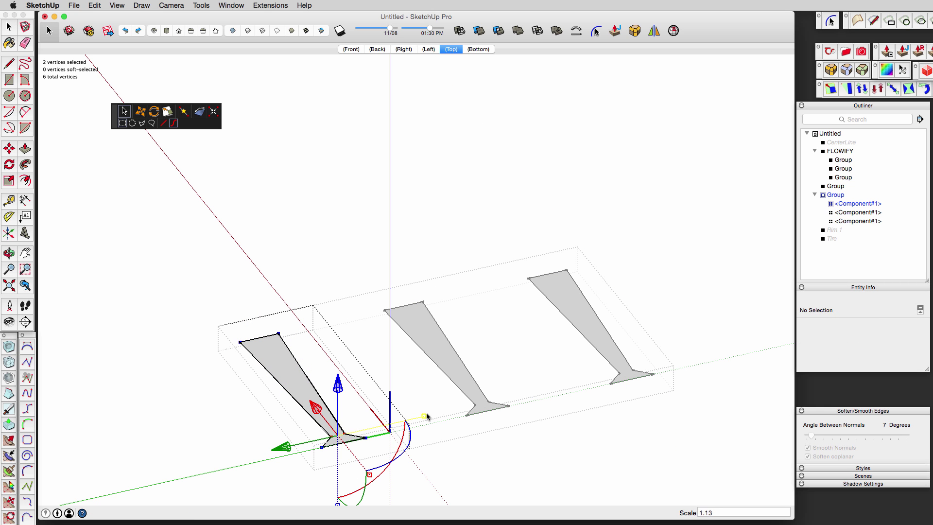
pyautogui.click(310, 402)
pyautogui.moveTo(324, 384); pyautogui.dragTo(337, 381)
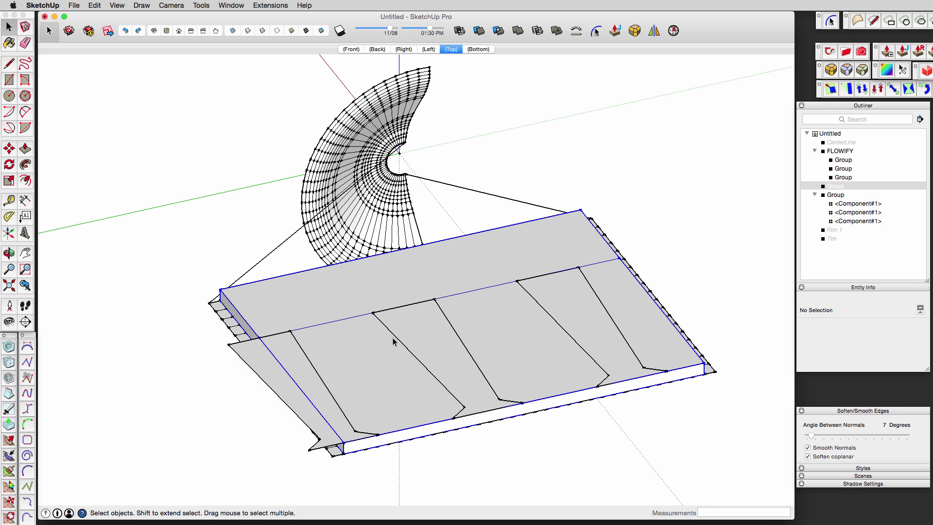
pyautogui.click(394, 341)
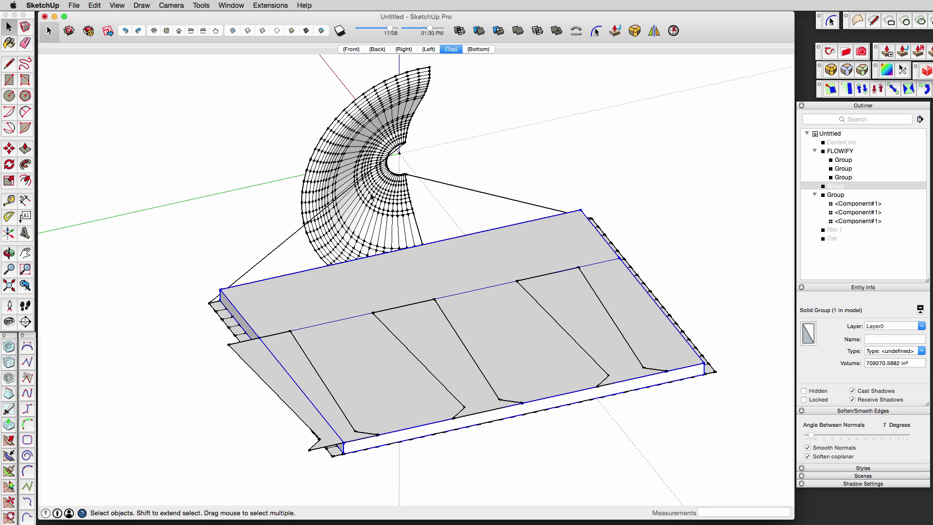
# Paste the three spoke components in place inside the slab group and explode them onto its top face.
pyautogui.click(435, 381)
pyautogui.doubleClick(375, 290)
pyautogui.press('super+shift+v')
pyautogui.rightClick(410, 320)
pyautogui.click(445, 371)
pyautogui.rightClick(432, 341)
pyautogui.click(456, 389)
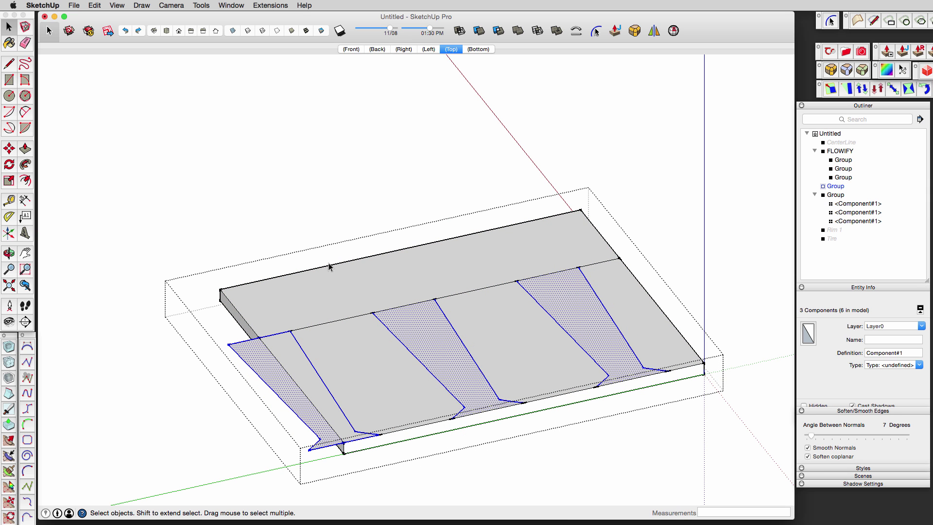
# Erase the outermost spoke's edges that overhang the slab's short side and hide the separate spoke component group.
pyautogui.click(294, 225)
pyautogui.press('space')
pyautogui.doubleClick(320, 354)
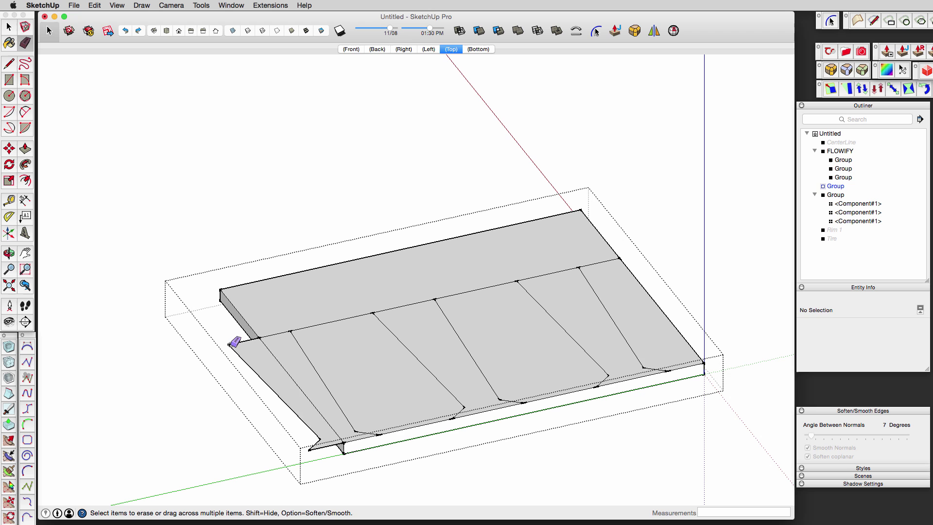
pyautogui.moveTo(318, 439); pyautogui.dragTo(314, 437)
pyautogui.press('space')
pyautogui.click(193, 356)
pyautogui.click(281, 348)
# Try to bend the slab with its spoke outlines onto the half-disc surface with Flowify.
pyautogui.click(305, 287)
pyautogui.click(332, 205)
pyautogui.click(267, 5)
pyautogui.moveTo(279, 36)
pyautogui.click(407, 35)
pyautogui.click(694, 217)
pyautogui.click(620, 207)
pyautogui.click(490, 259)
pyautogui.click(355, 200)
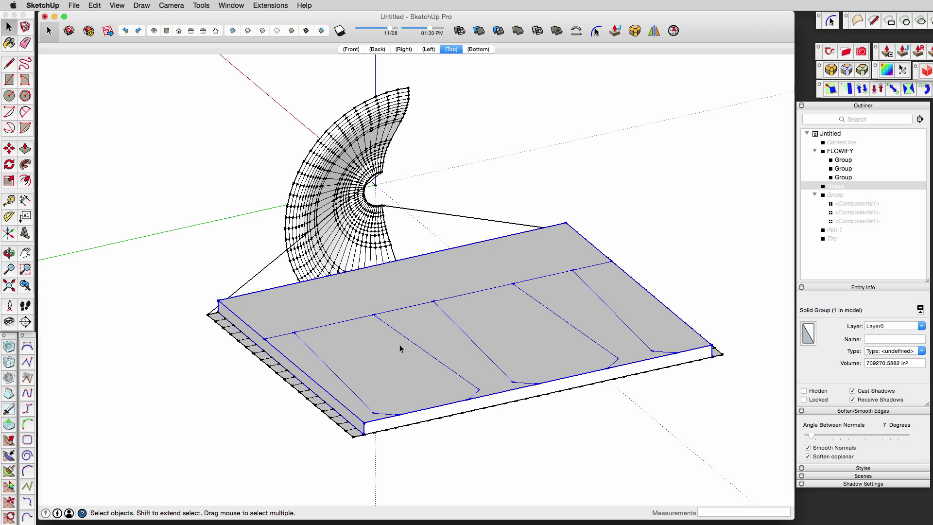
# Push the three faces between the spoke outlines through the slab's full thickness and leave the group.
pyautogui.doubleClick(400, 349)
pyautogui.press('p')
pyautogui.doubleClick(392, 358)
pyautogui.doubleClick(500, 335)
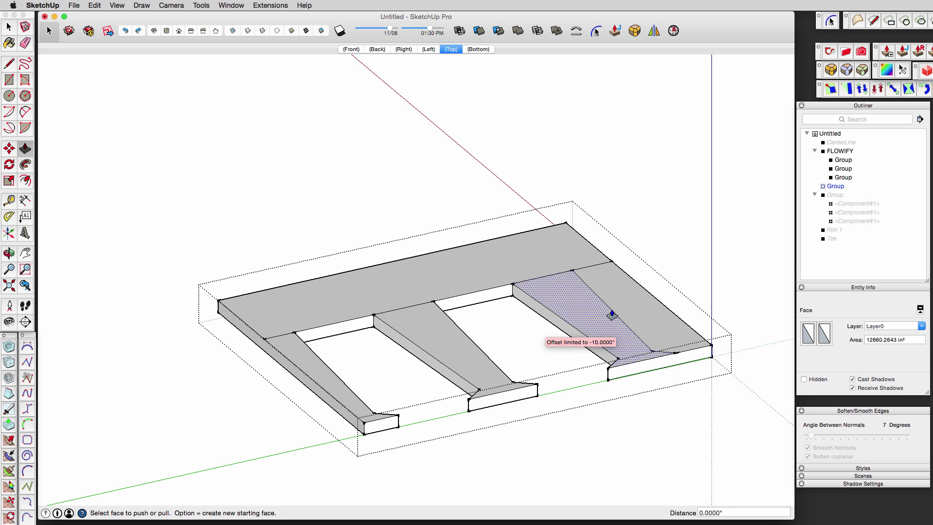
pyautogui.doubleClick(622, 312)
pyautogui.press('space')
pyautogui.press('Escape')
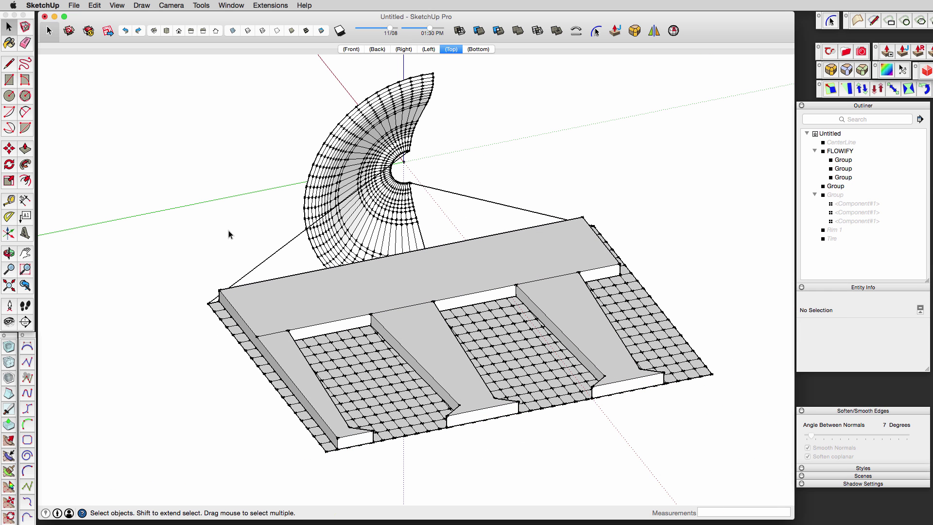
# Bend the slotted slab onto the half-disc surface with Flowify and examine the bent spokes from several angles.
pyautogui.click(268, 298)
pyautogui.keyDown('shift'); pyautogui.click(318, 188); pyautogui.keyUp('shift')
pyautogui.click(268, 7)
pyautogui.click(400, 36)
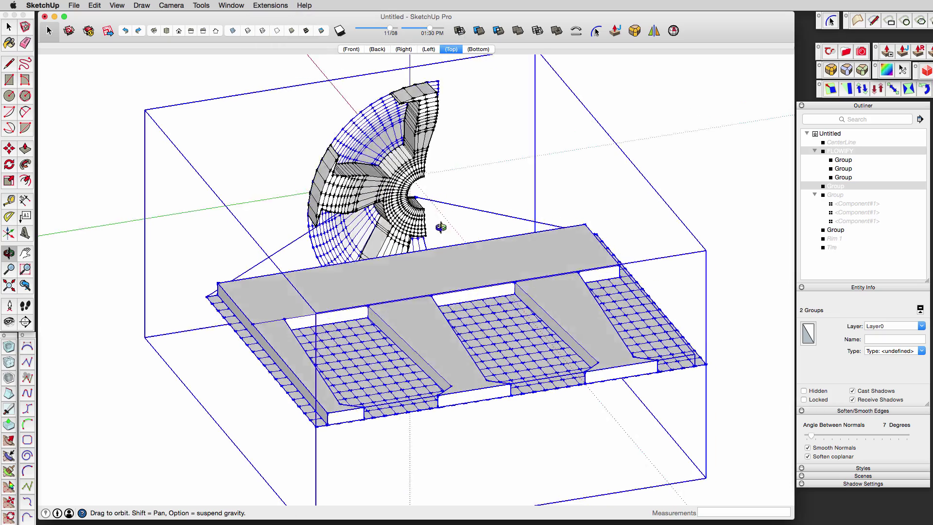
pyautogui.moveTo(438, 221); pyautogui.dragTo(149, 165)
pyautogui.moveTo(149, 165); pyautogui.dragTo(132, 168, button='middle')
pyautogui.scroll(5, 525, 214)
pyautogui.moveTo(524, 214); pyautogui.dragTo(578, 256, button='middle')
pyautogui.scroll(-15, 577, 256)
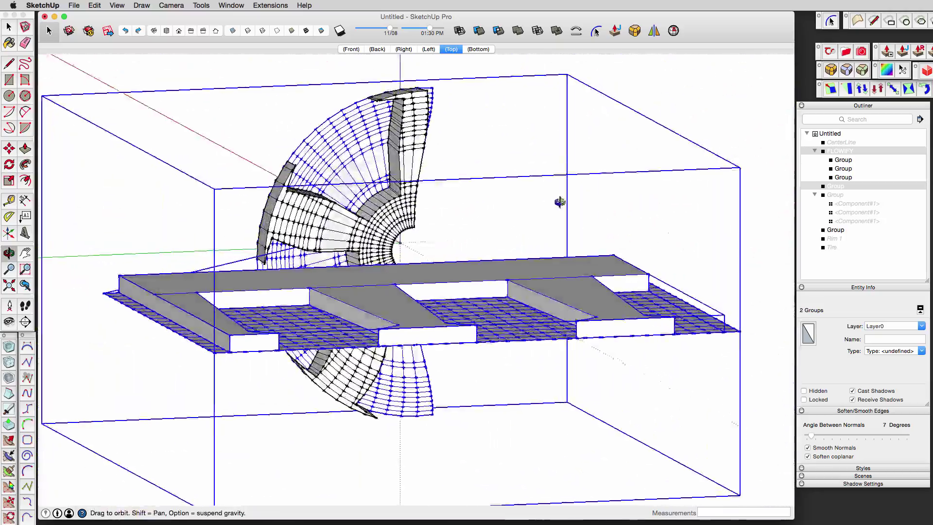
pyautogui.moveTo(560, 202); pyautogui.dragTo(596, 269, button='middle')
# Undo the Flowify bend, the cut openings and the pasted spoke outlines.
pyautogui.press('super+z')
pyautogui.press('super+z')
pyautogui.press('super+z')
pyautogui.press('super+z')
pyautogui.press('super+z')
pyautogui.press('super+z')
pyautogui.press('super+z')
pyautogui.press('super+z')
pyautogui.press('super+z')
pyautogui.press('super+z')
pyautogui.press('super+z')
pyautogui.press('super+z')
pyautogui.press('super+z')
pyautogui.press('super+z')
pyautogui.press('super+z')
# Open the group holding the three spoke components for editing.
pyautogui.doubleClick(246, 435)
pyautogui.scroll(-3, 247, 435)
pyautogui.keyDown('shift'); pyautogui.moveTo(246, 434); pyautogui.dragTo(271, 397, button='middle'); pyautogui.keyUp('shift')
pyautogui.scroll(5, 271, 397)
pyautogui.press('space')
# Try to round the first spoke's neck corners with arcs drawn outside its component.
pyautogui.click(315, 432)
pyautogui.doubleClick(313, 412)
pyautogui.click(407, 411)
pyautogui.scroll(2, 406, 411)
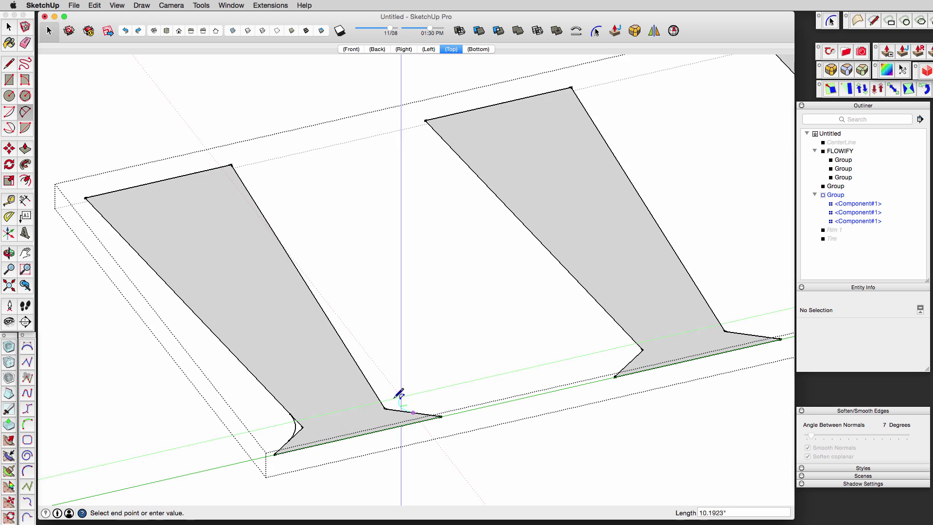
# Round both neck corners of the first spoke with 5-sided tangent arcs inside its component and leave it.
pyautogui.click(326, 394)
pyautogui.press('a')
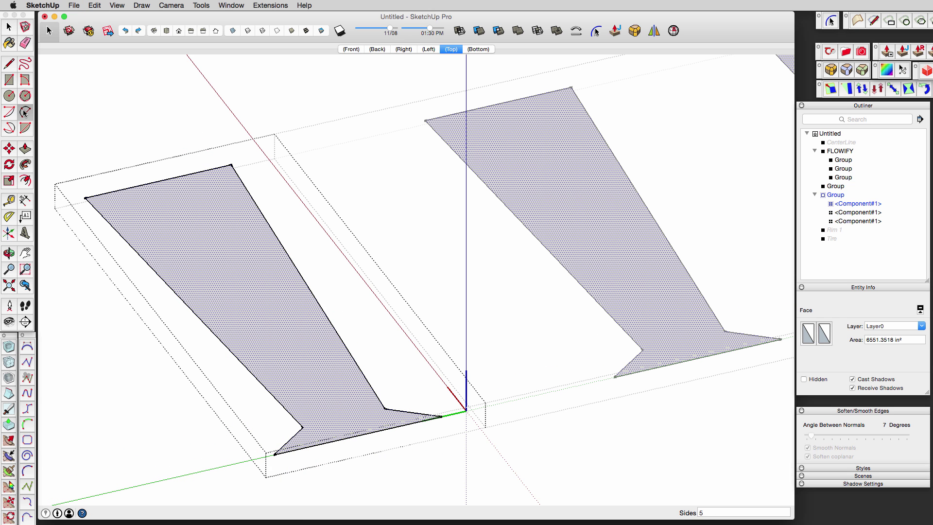
pyautogui.click(288, 440)
pyautogui.click(291, 409)
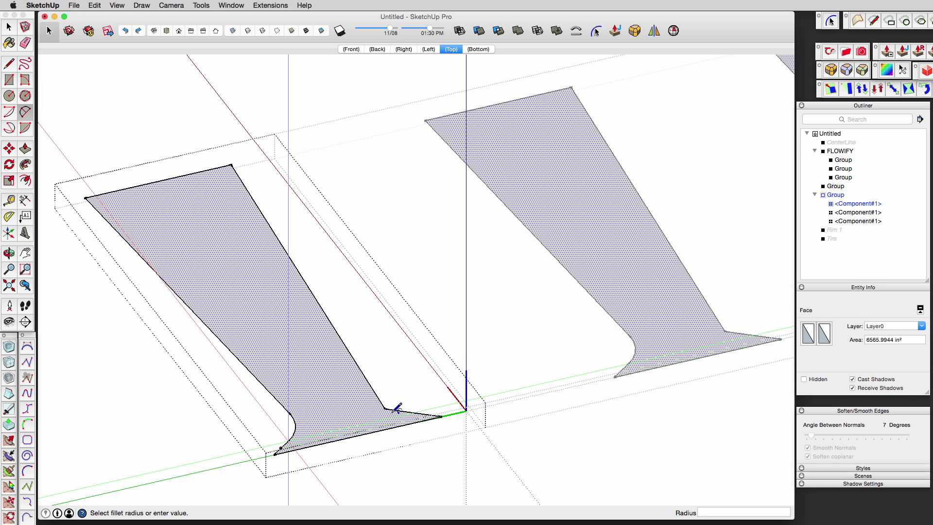
pyautogui.click(411, 412)
pyautogui.doubleClick(376, 392)
pyautogui.scroll(-3, 310, 342)
pyautogui.press('space')
pyautogui.click(176, 353)
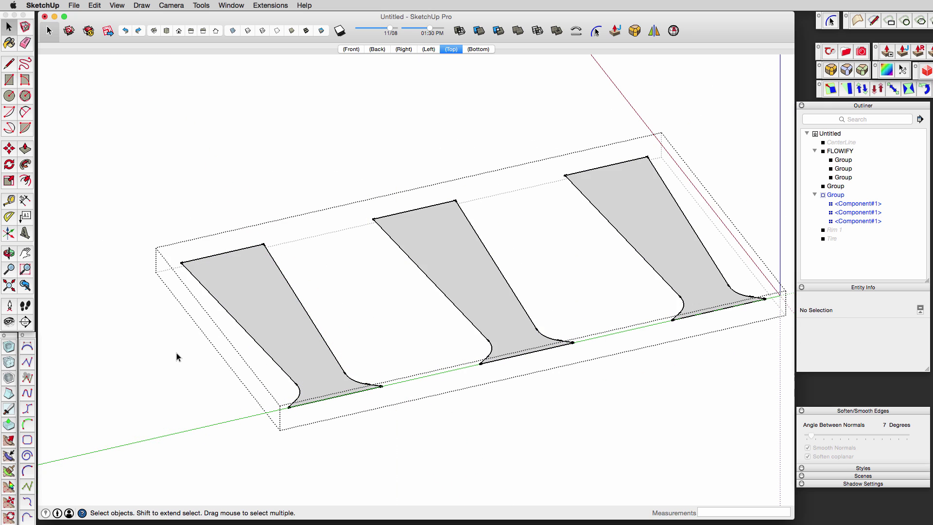
# Copy the three spoke components and hide their group.
pyautogui.click(287, 310)
pyautogui.keyDown('shift'); pyautogui.click(457, 267); pyautogui.keyUp('shift')
pyautogui.keyDown('shift'); pyautogui.click(649, 218); pyautogui.keyUp('shift')
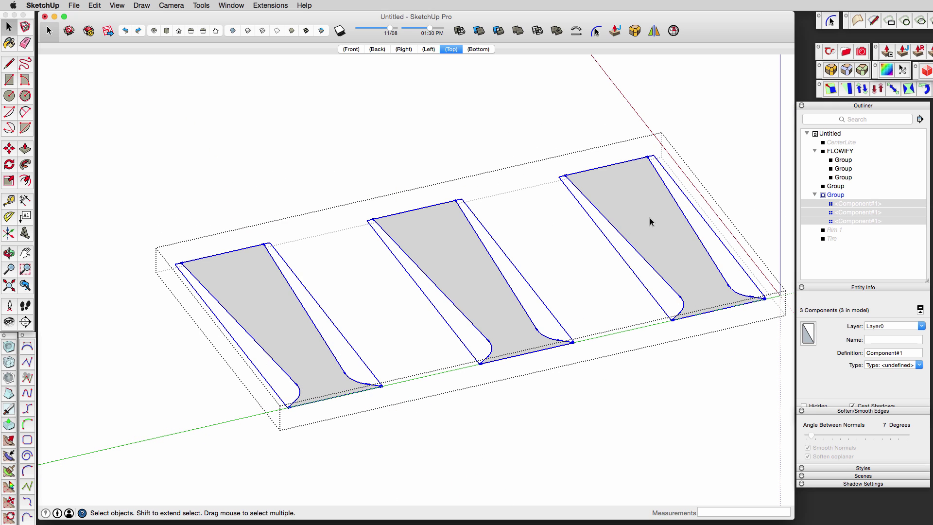
pyautogui.press('Escape')
pyautogui.click(515, 320)
pyautogui.rightClick(515, 319)
pyautogui.click(532, 342)
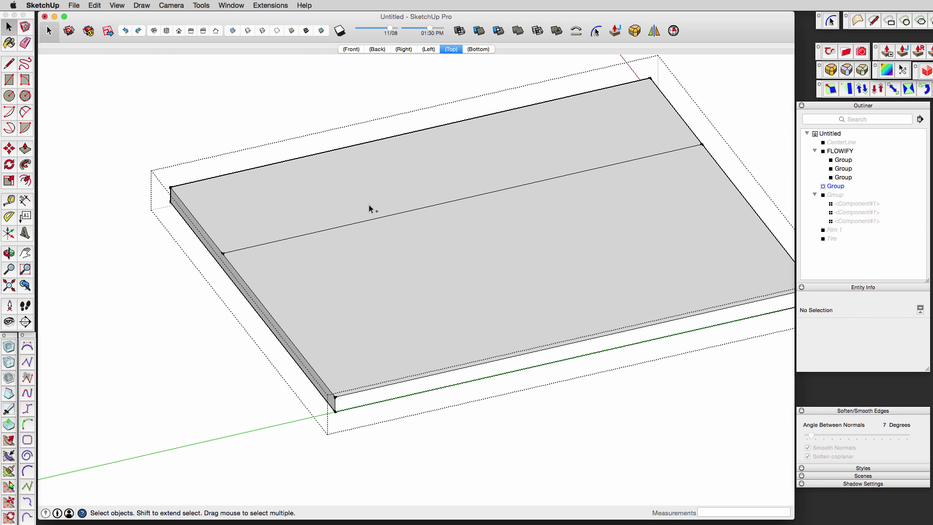
# Paste the three rounded spokes in place inside the slab group and explode them onto its top face.
pyautogui.press('super+shift+v')
pyautogui.rightClick(429, 236)
pyautogui.click(459, 289)
pyautogui.rightClick(441, 272)
pyautogui.click(473, 278)
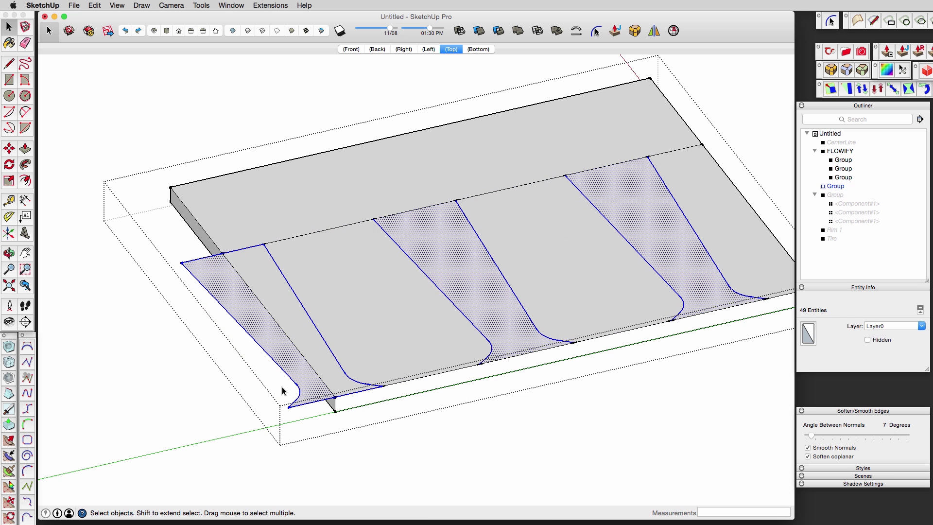
# Erase the outermost spoke's edges that overhang the slab's short side.
pyautogui.click(200, 374)
pyautogui.doubleClick(291, 364)
pyautogui.press('e')
pyautogui.moveTo(294, 401)
pyautogui.mouseDown()
pyautogui.moveTo(287, 407)
pyautogui.moveTo(199, 261)
pyautogui.mouseUp()
pyautogui.click(204, 259)
pyautogui.scroll(-1, 206, 272)
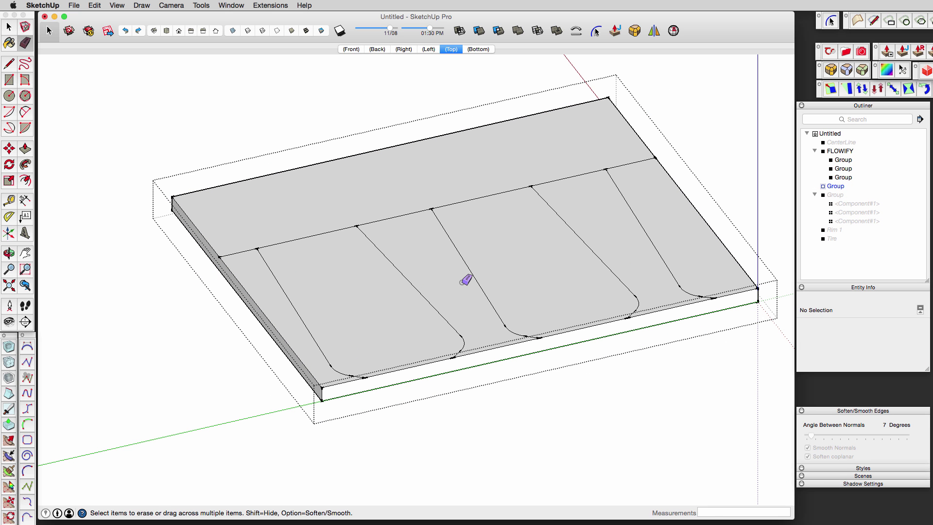
# Push the three openings between the rounded spokes through the slab's full thickness and leave the group.
pyautogui.press('p')
pyautogui.click(399, 331)
pyautogui.click(402, 345)
pyautogui.doubleClick(570, 292)
pyautogui.doubleClick(687, 264)
pyautogui.moveTo(603, 272); pyautogui.dragTo(654, 228, button='middle')
pyautogui.scroll(5, 364, 237)
pyautogui.scroll(-5, 363, 236)
pyautogui.moveTo(427, 246); pyautogui.dragTo(377, 168, button='middle')
pyautogui.scroll(-4, 377, 168)
pyautogui.keyDown('shift'); pyautogui.moveTo(295, 118); pyautogui.dragTo(292, 202, button='middle'); pyautogui.keyUp('shift')
pyautogui.press('space')
pyautogui.click(292, 202)
# Test the bend of the slotted slab onto the half-disc surface with Flowify and undo it.
pyautogui.click(369, 263)
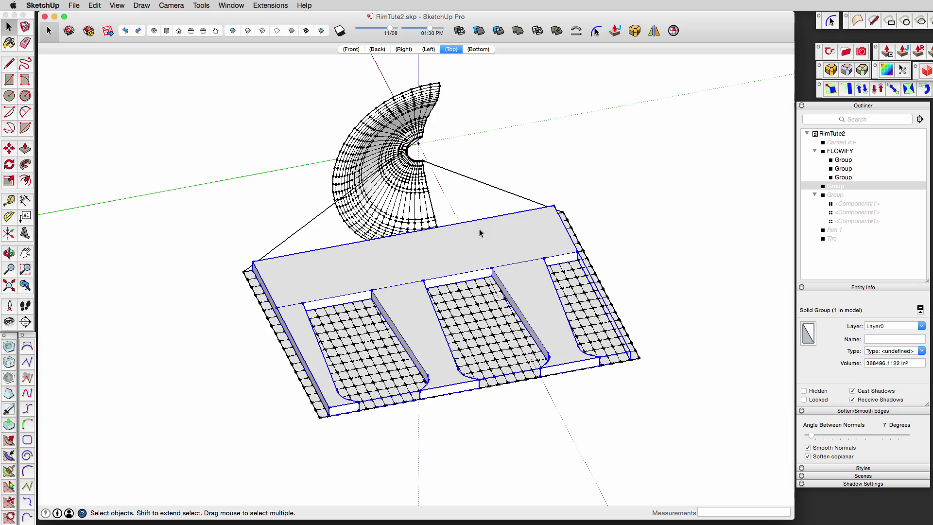
pyautogui.keyDown('shift'); pyautogui.click(373, 172); pyautogui.keyUp('shift')
pyautogui.click(270, 5)
pyautogui.moveTo(278, 35)
pyautogui.click(405, 35)
pyautogui.moveTo(422, 127); pyautogui.dragTo(447, 224, button='middle')
pyautogui.press('super+z')
pyautogui.press('super+shift+z')
pyautogui.moveTo(389, 264)
pyautogui.mouseDown(button='middle')
pyautogui.moveTo(410, 258)
pyautogui.moveTo(360, 147)
pyautogui.moveTo(400, 262)
pyautogui.mouseUp(button='middle')
pyautogui.press('super+z')
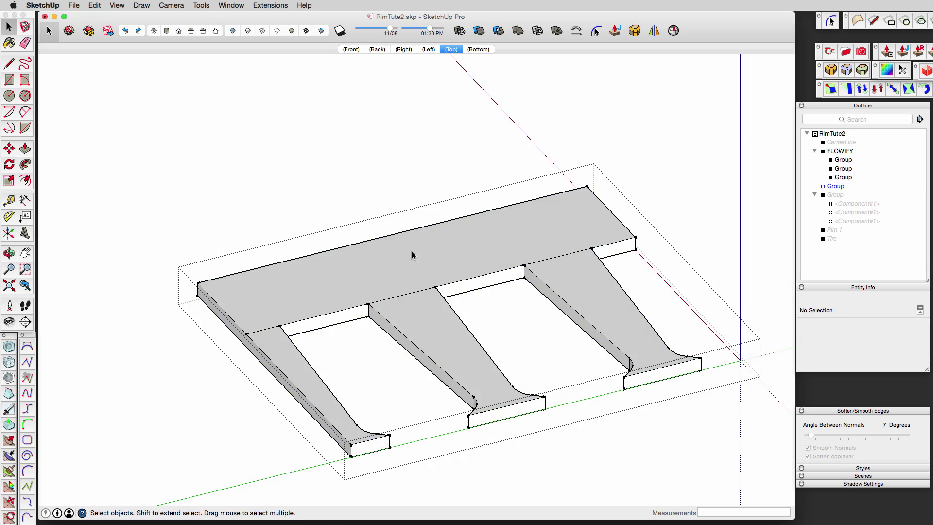
# Turn on X-ray view and select the five vertical edges where the spoke openings meet the outer band.
pyautogui.press('r')
pyautogui.scroll(5, 365, 301)
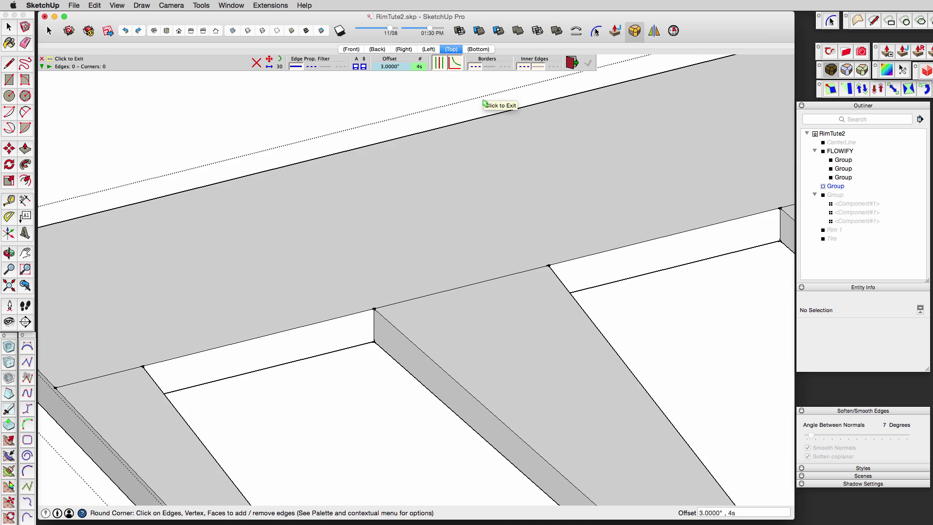
pyautogui.press('space')
pyautogui.click(374, 322)
pyautogui.middleClick(549, 292)
pyautogui.press('x')
pyautogui.keyDown('shift'); pyautogui.click(146, 381); pyautogui.keyUp('shift')
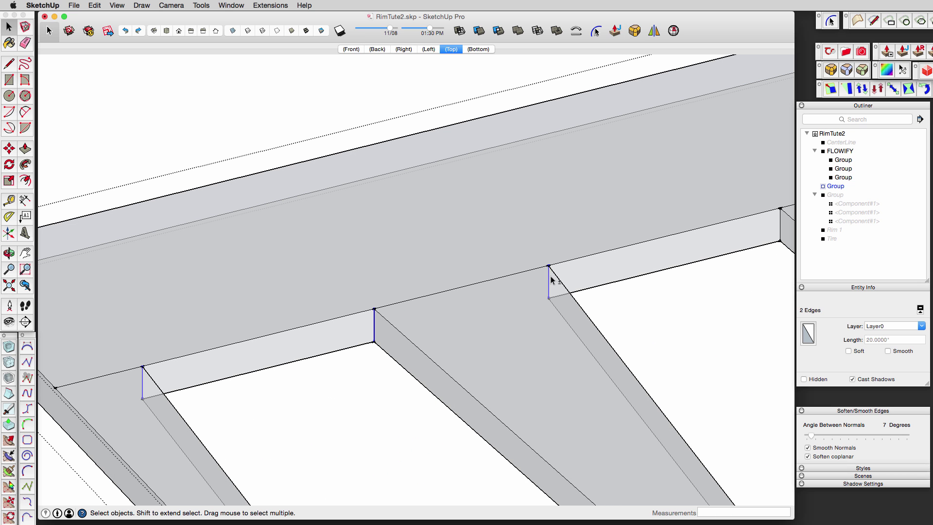
pyautogui.scroll(-8, 486, 243)
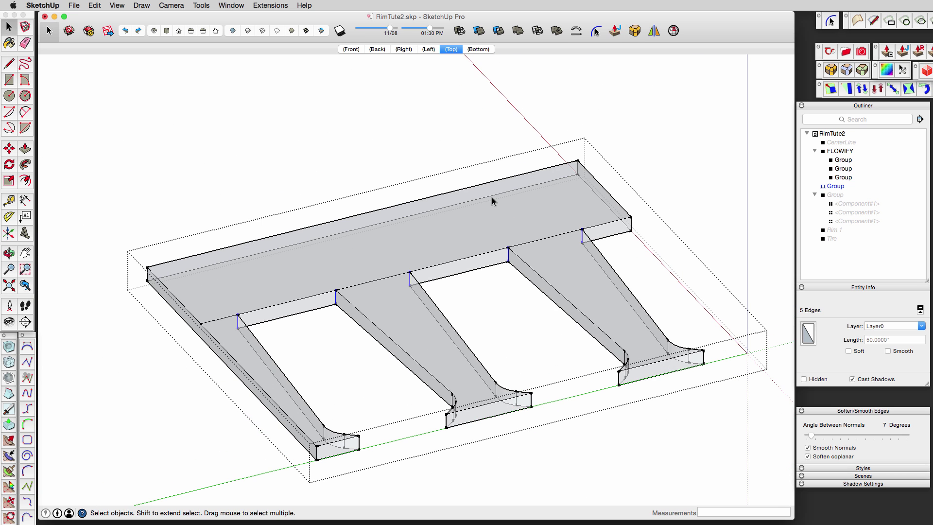
# Round the selected vertical edges with Round Corner at a 10" offset and 4 segments.
pyautogui.press('r')
pyautogui.click(388, 67)
pyautogui.write('6')
pyautogui.press('Return')
pyautogui.click(397, 66)
pyautogui.write('10')
pyautogui.press('Return')
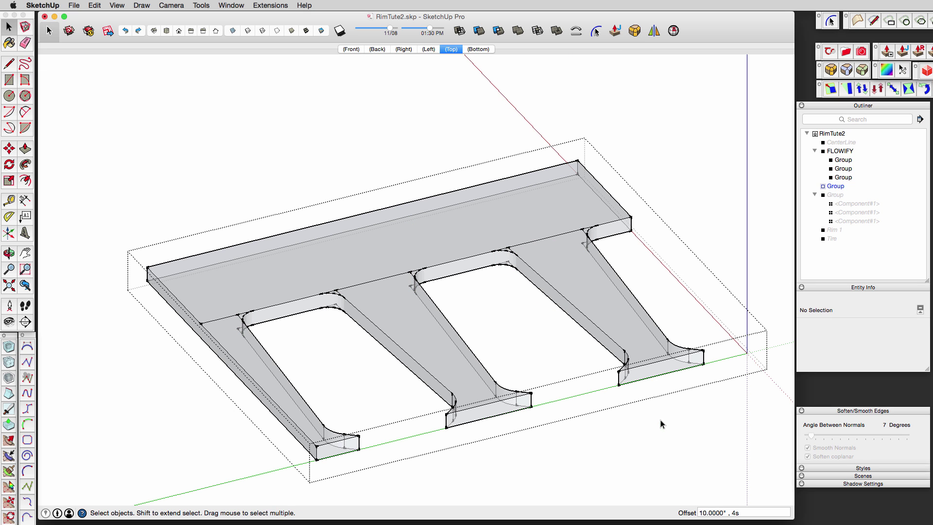
# Check the slab group for solid errors with Solid Inspector and close the inspector.
pyautogui.click(674, 31)
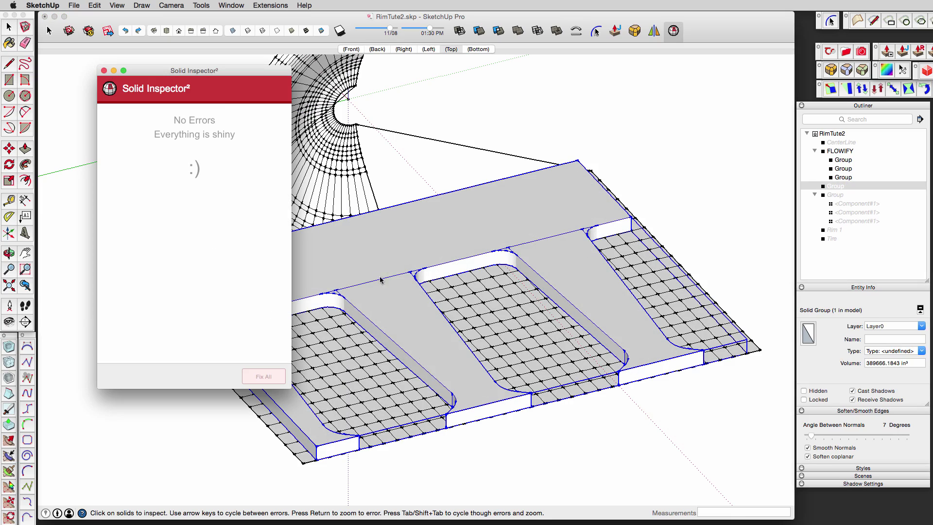
pyautogui.click(104, 70)
pyautogui.scroll(2, 339, 279)
pyautogui.scroll(-3, 297, 233)
# Erase the leftover dividing line between the spokes and the outer band inside the slab group, and leave the group.
pyautogui.click(188, 239)
pyautogui.moveTo(364, 321)
pyautogui.mouseDown(button='middle')
pyautogui.moveTo(381, 333)
pyautogui.moveTo(364, 323)
pyautogui.mouseUp(button='middle')
pyautogui.doubleClick(344, 306)
pyautogui.scroll(5, 344, 306)
pyautogui.scroll(-3, 146, 335)
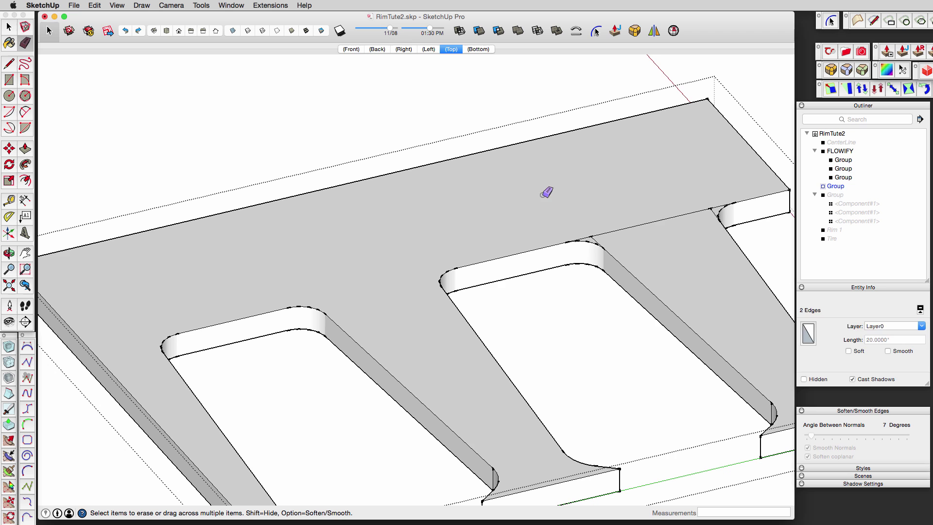
pyautogui.scroll(-1, 629, 195)
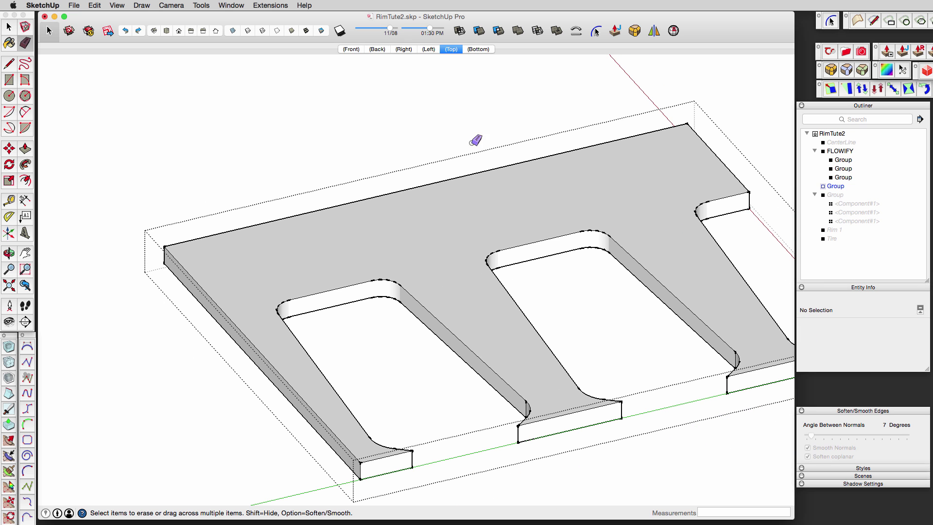
pyautogui.click(305, 173)
# Draw a rectangle on the slab's outer band near its short side and make it a component.
pyautogui.click(224, 239)
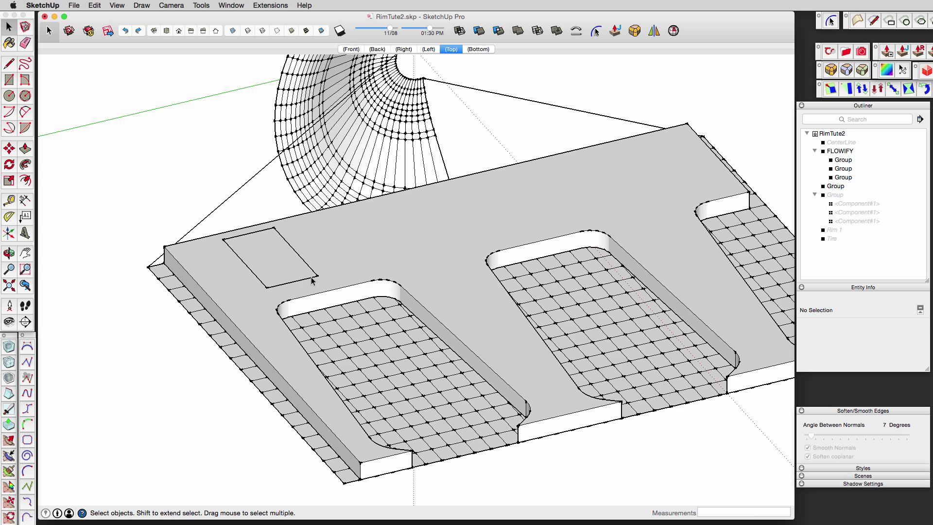
pyautogui.press('g')
pyautogui.press('Return')
# Center the rectangle component on the slab's near short edge and array copies to the opposite short edge with /10.
pyautogui.press('m')
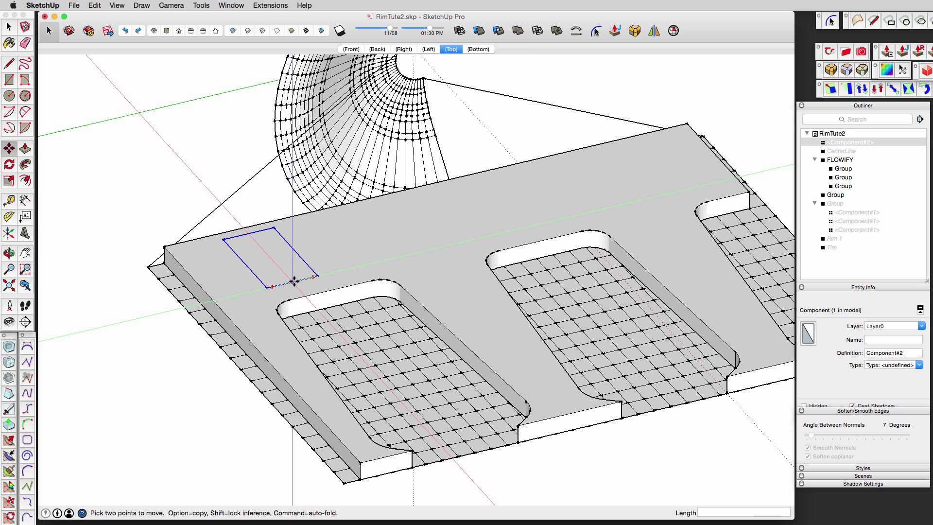
pyautogui.click(294, 281)
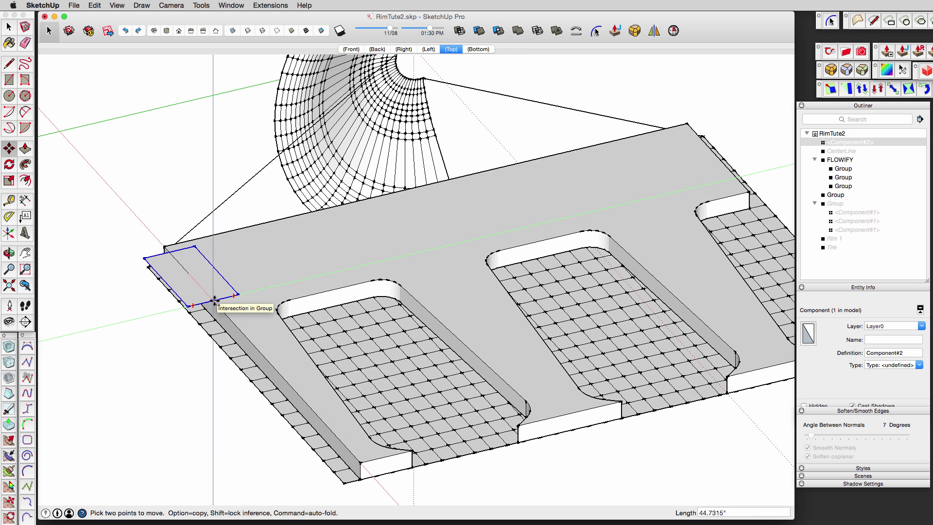
pyautogui.press('alt')
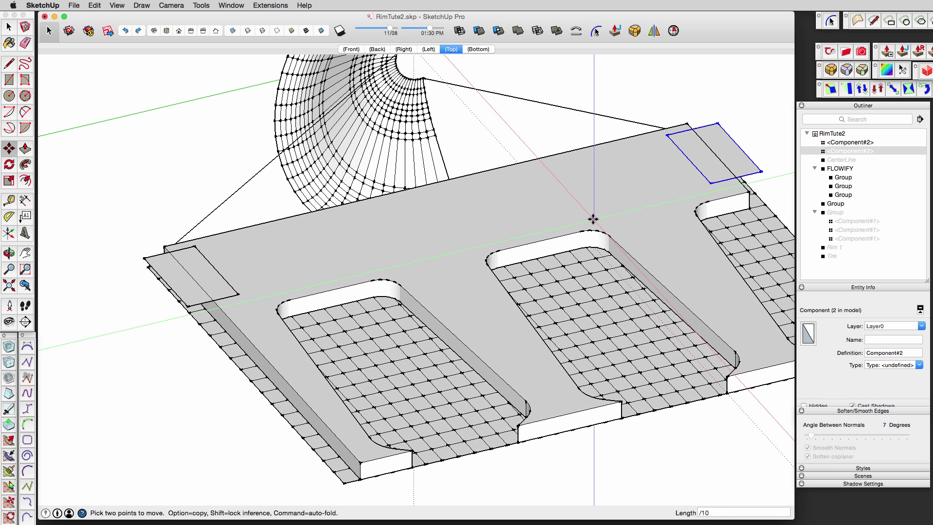
pyautogui.press('Return')
pyautogui.press('space')
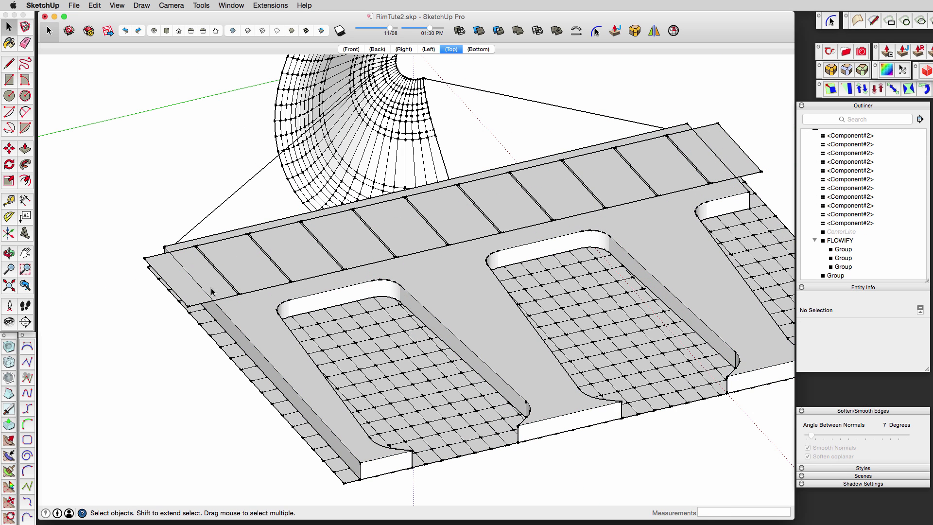
# Narrow the rectangle about its center inside the component to leave gaps between the copies, and leave the component.
pyautogui.click(187, 296)
pyautogui.doubleClick(187, 295)
pyautogui.press('super+a')
pyautogui.press('s')
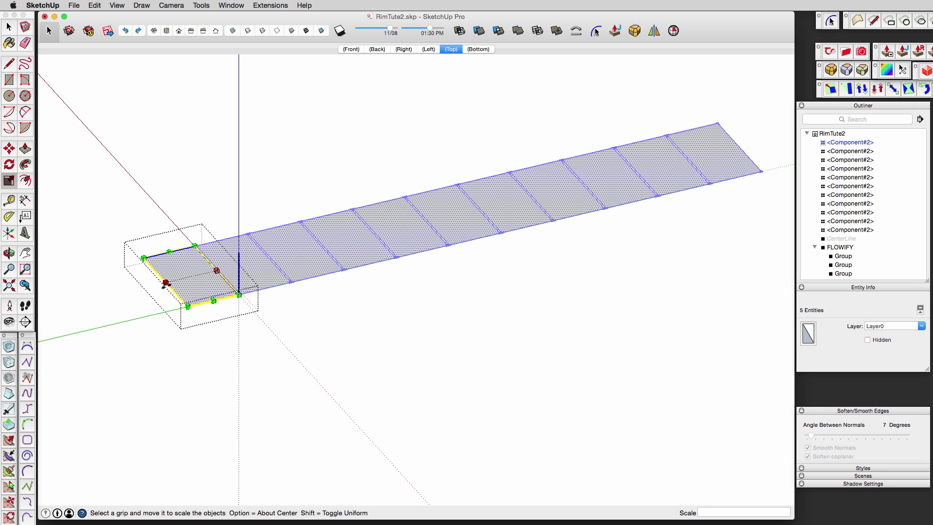
pyautogui.moveTo(166, 282); pyautogui.dragTo(175, 286)
pyautogui.click(218, 330)
# Round the rectangle's four corners with 3-sided arcs inside the component and extrude its face into a block.
pyautogui.doubleClick(187, 282)
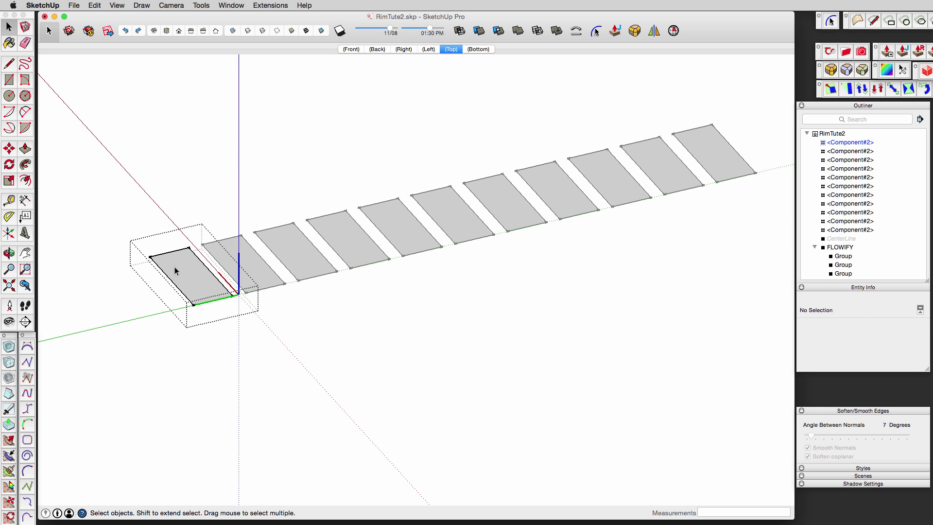
pyautogui.scroll(3, 174, 265)
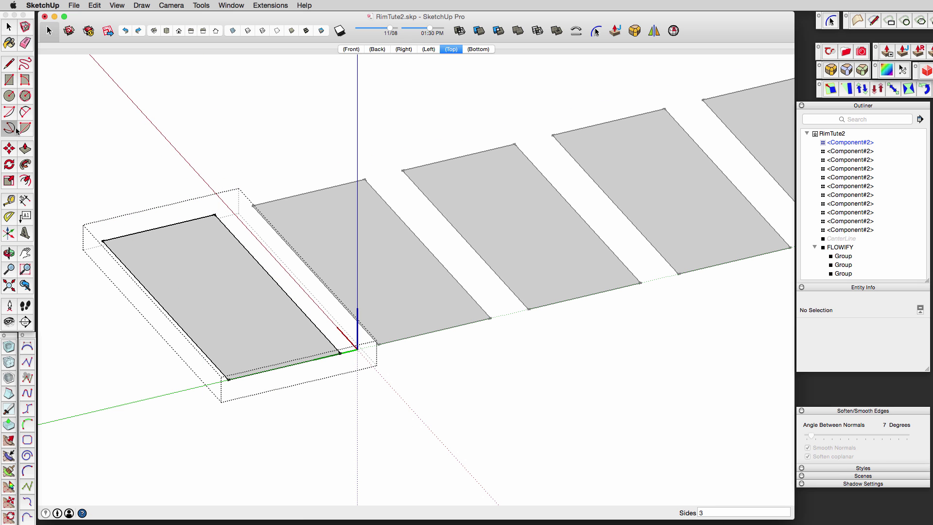
pyautogui.click(124, 236)
pyautogui.moveTo(239, 367); pyautogui.dragTo(239, 329, button='middle')
pyautogui.press('p')
pyautogui.click(239, 329)
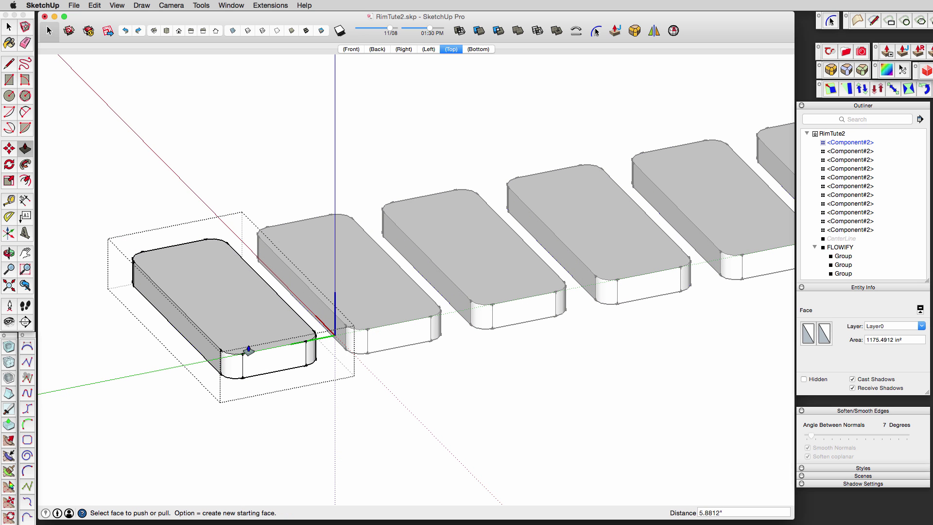
# Set the block's extrusion distance to 7" and leave the component.
pyautogui.write('7')
pyautogui.press('Return')
pyautogui.moveTo(249, 354); pyautogui.dragTo(285, 169, button='middle')
pyautogui.press('space')
pyautogui.click(249, 270)
pyautogui.moveTo(252, 291); pyautogui.dragTo(315, 392, button='middle')
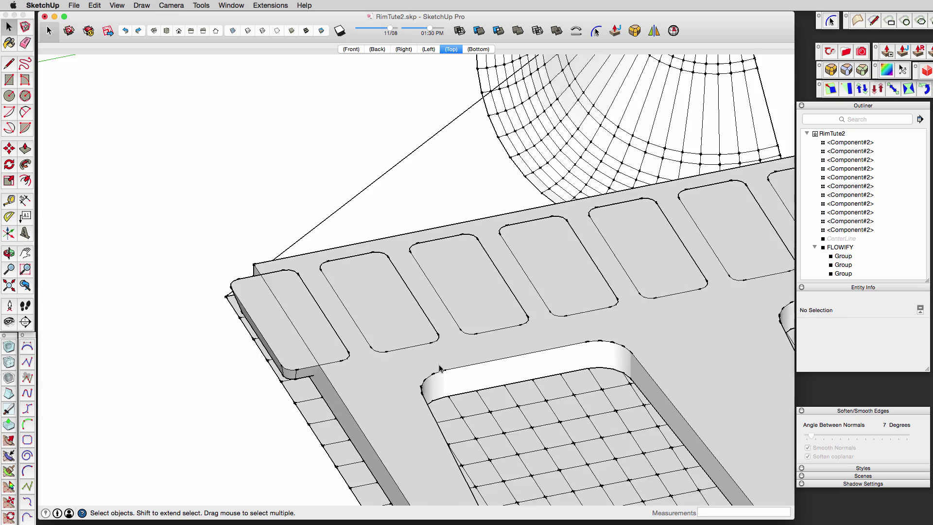
pyautogui.moveTo(418, 325); pyautogui.dragTo(313, 301, button='middle')
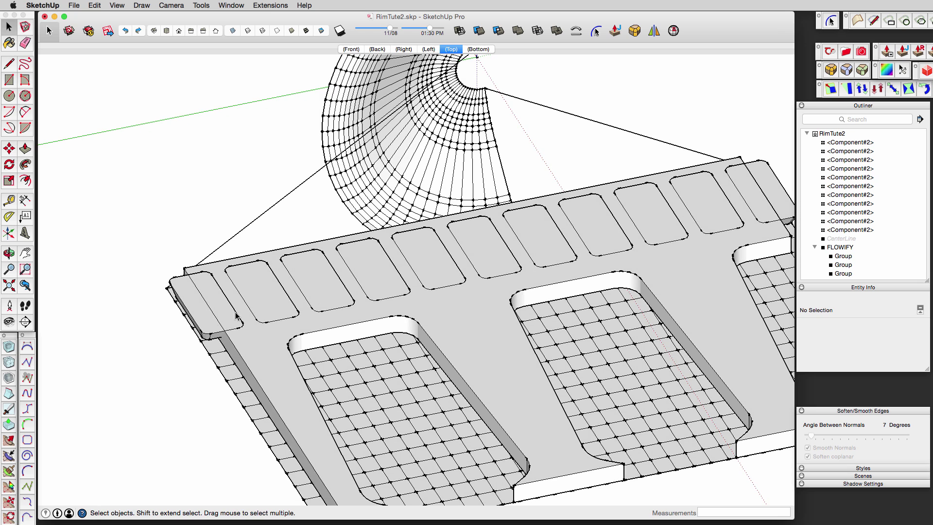
# Try to move the row of block components inside the slab group, and undo the move.
pyautogui.click(213, 320)
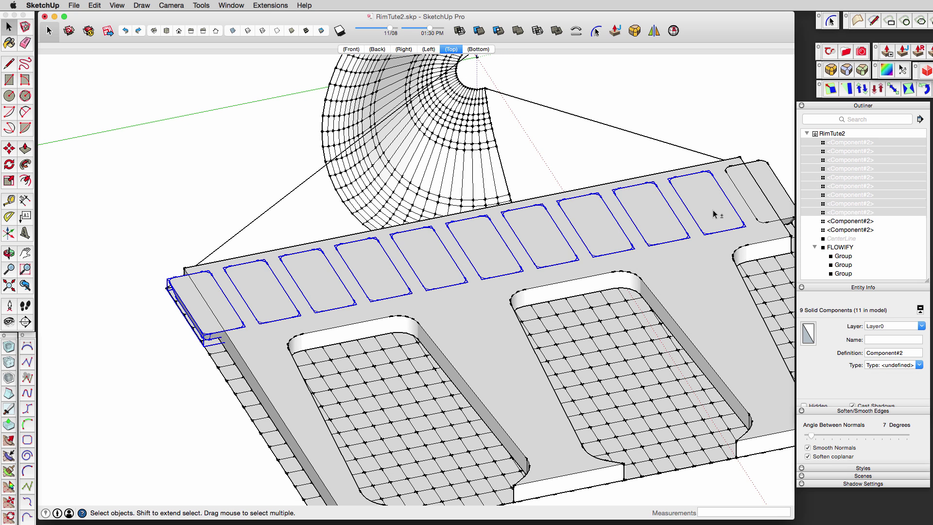
pyautogui.press('Delete')
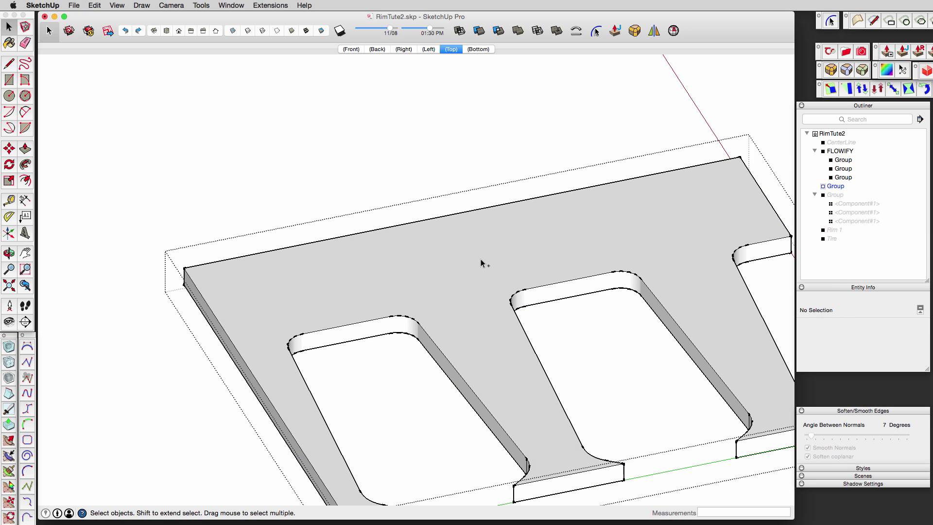
pyautogui.rightClick(480, 258)
pyautogui.click(507, 308)
pyautogui.press('super+z')
pyautogui.click(437, 278)
pyautogui.click(223, 300)
pyautogui.keyDown('shift'); pyautogui.click(261, 335); pyautogui.keyUp('shift')
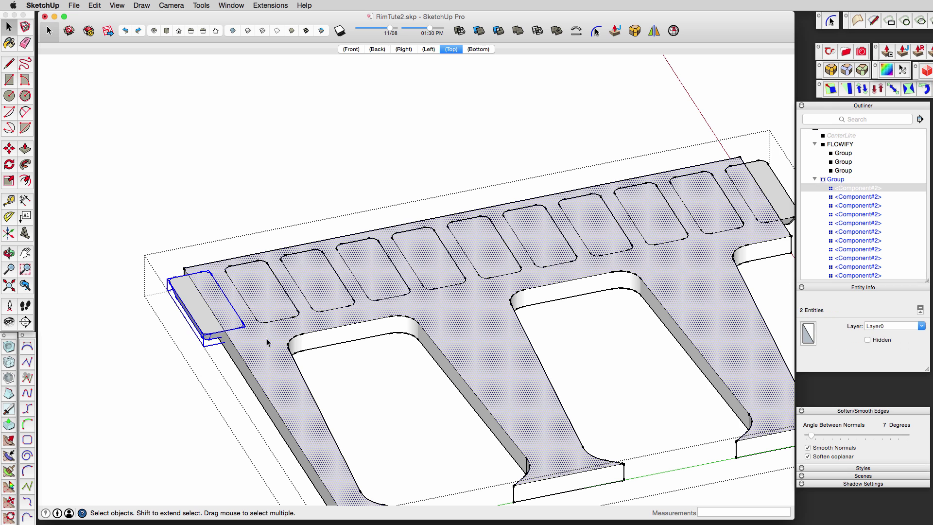
pyautogui.press('super+z')
pyautogui.press('super+z')
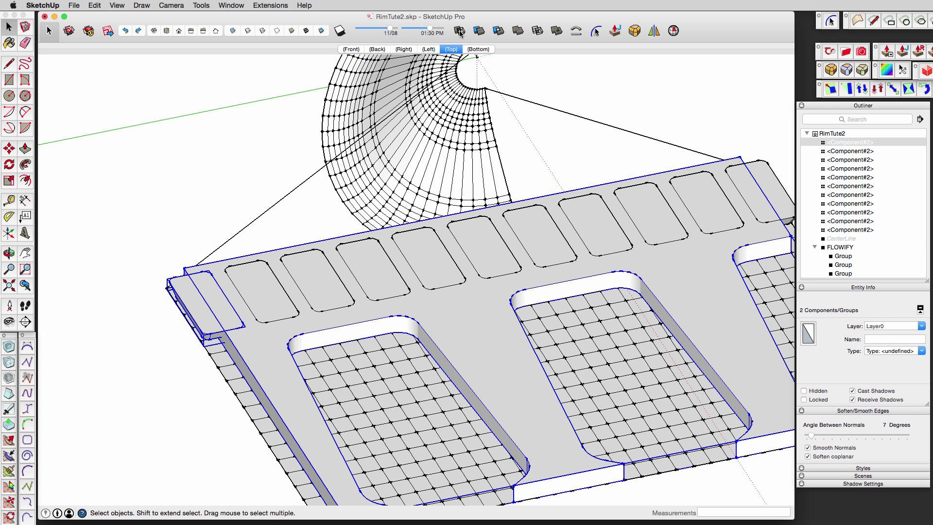
# Subtract the first three blocks one by one from the slab with a solid difference to cut pockets.
pyautogui.click(460, 32)
pyautogui.click(272, 298)
pyautogui.keyDown('shift'); pyautogui.click(268, 337); pyautogui.keyUp('shift')
pyautogui.click(460, 32)
pyautogui.click(313, 291)
pyautogui.keyDown('shift'); pyautogui.click(272, 338); pyautogui.keyUp('shift')
pyautogui.click(459, 32)
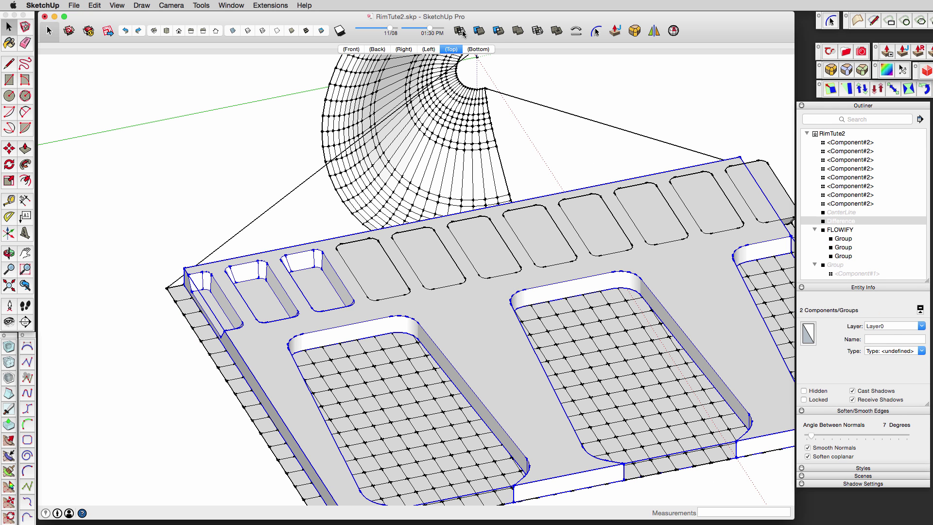
# Subtract the remaining eight blocks one by one from the slab's outer band with the same solid difference.
pyautogui.click(377, 272)
pyautogui.keyDown('shift'); pyautogui.click(348, 315); pyautogui.keyUp('shift')
pyautogui.click(460, 32)
pyautogui.click(427, 269)
pyautogui.keyDown('shift'); pyautogui.click(418, 304); pyautogui.keyUp('shift')
pyautogui.click(459, 32)
pyautogui.click(484, 255)
pyautogui.keyDown('shift'); pyautogui.click(473, 293); pyautogui.keyUp('shift')
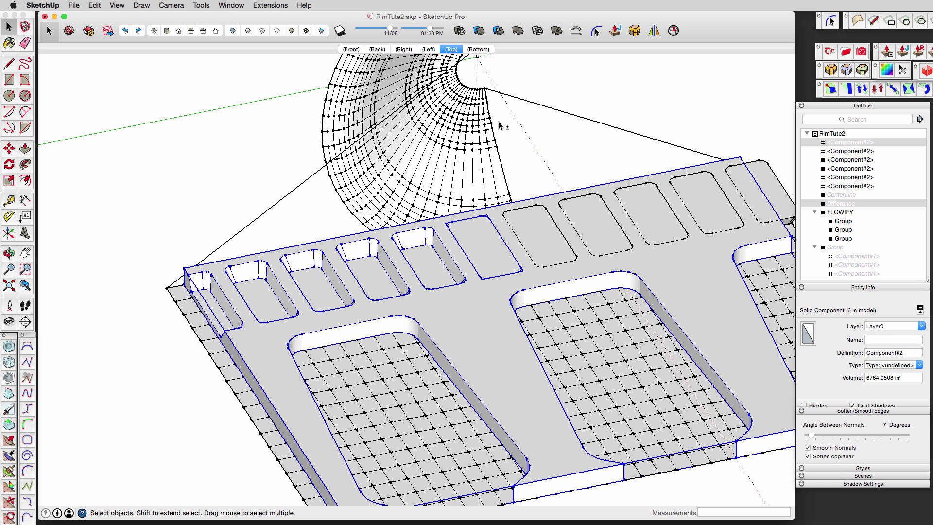
pyautogui.press('super+shift+z')
pyautogui.press('super+shift+z')
pyautogui.press('super+shift+z')
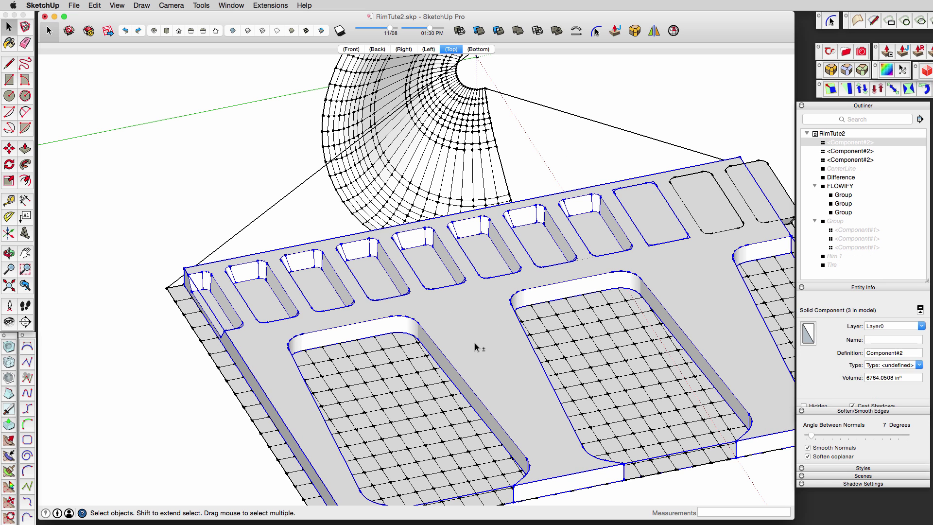
pyautogui.press('super+shift+z')
pyautogui.press('super+shift+z')
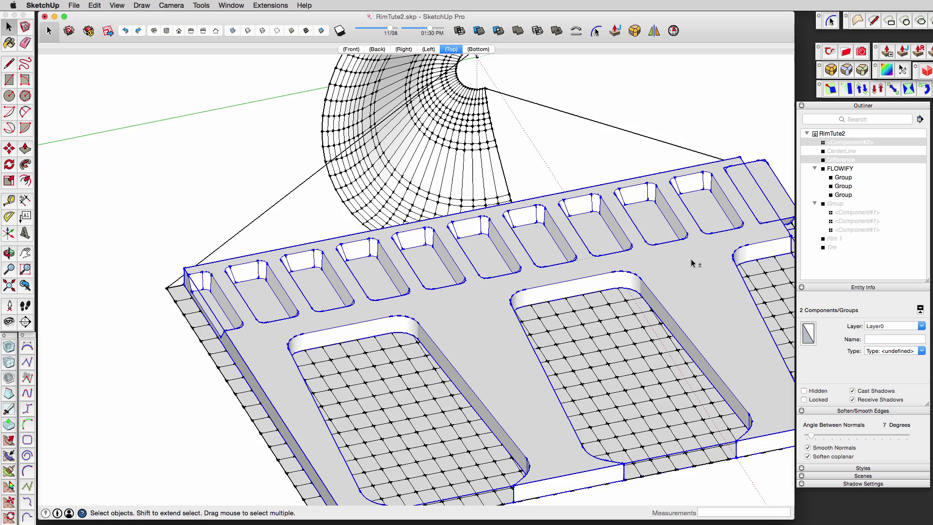
pyautogui.press('super+shift+z')
# Bend the pocketed slab onto the half-disc surface by running Flowify on the slab and the FLOWIFY group.
pyautogui.moveTo(576, 139); pyautogui.dragTo(463, 240, button='middle')
pyautogui.scroll(-3, 481, 221)
pyautogui.click(510, 155)
pyautogui.click(461, 228)
pyautogui.keyDown('shift'); pyautogui.click(373, 169); pyautogui.keyUp('shift')
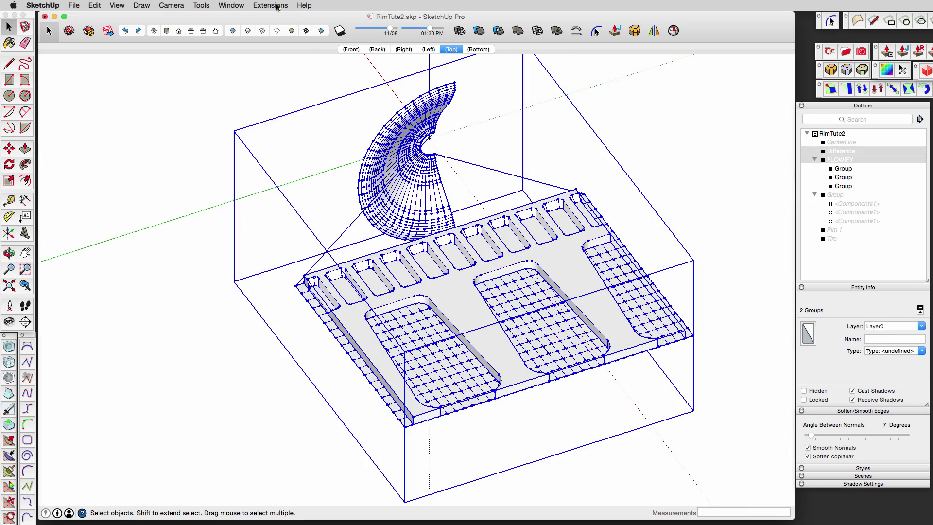
pyautogui.click(276, 6)
pyautogui.moveTo(292, 42)
pyautogui.click(413, 41)
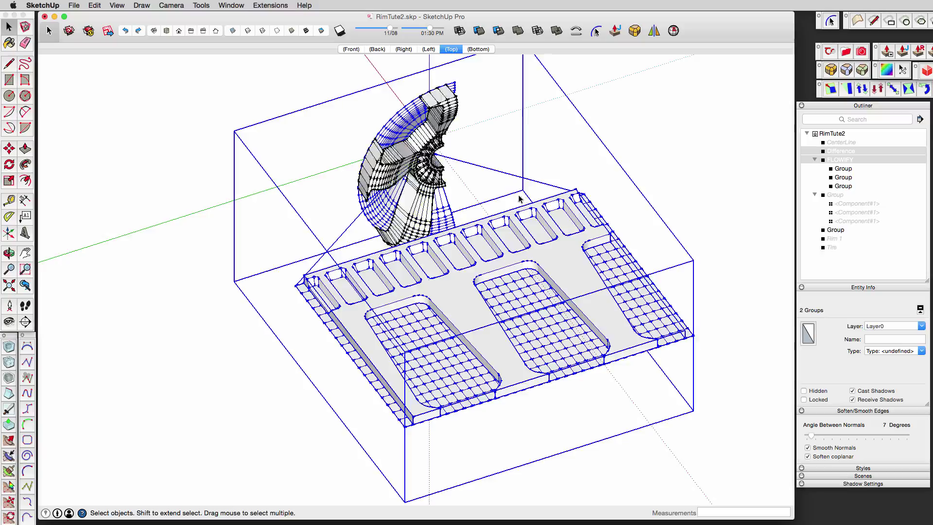
# Examine the bent spokes and pockets on the half-disc and delete the bent group.
pyautogui.moveTo(519, 199); pyautogui.dragTo(471, 176, button='middle')
pyautogui.scroll(10, 469, 190)
pyautogui.moveTo(488, 238); pyautogui.dragTo(539, 233, button='middle')
pyautogui.scroll(-8, 516, 255)
pyautogui.scroll(-3, 539, 232)
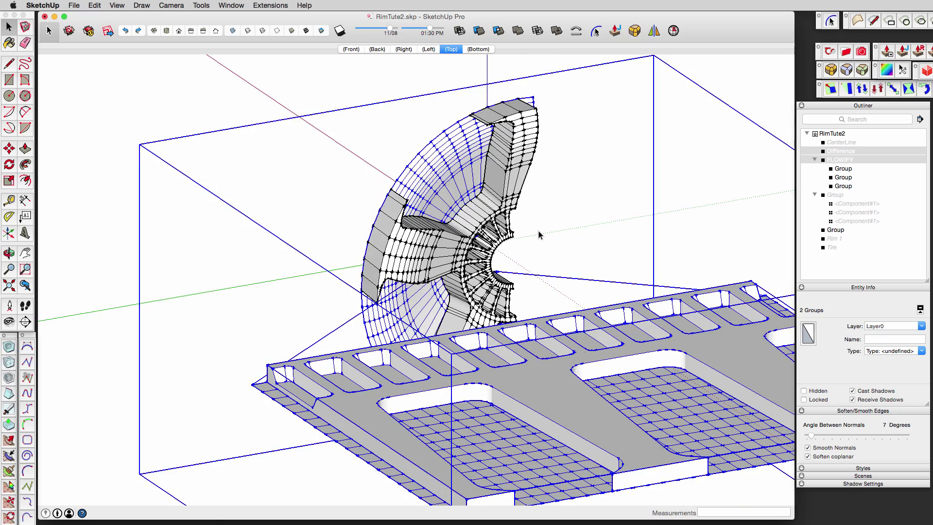
pyautogui.scroll(-1, 538, 231)
pyautogui.moveTo(536, 233); pyautogui.dragTo(490, 378, button='middle')
pyautogui.click(491, 378)
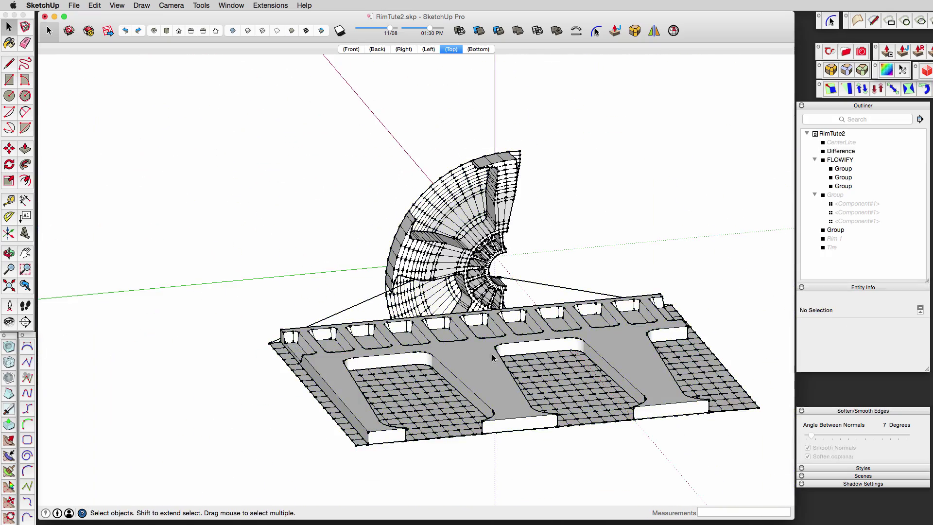
pyautogui.click(432, 243)
pyautogui.press('Delete')
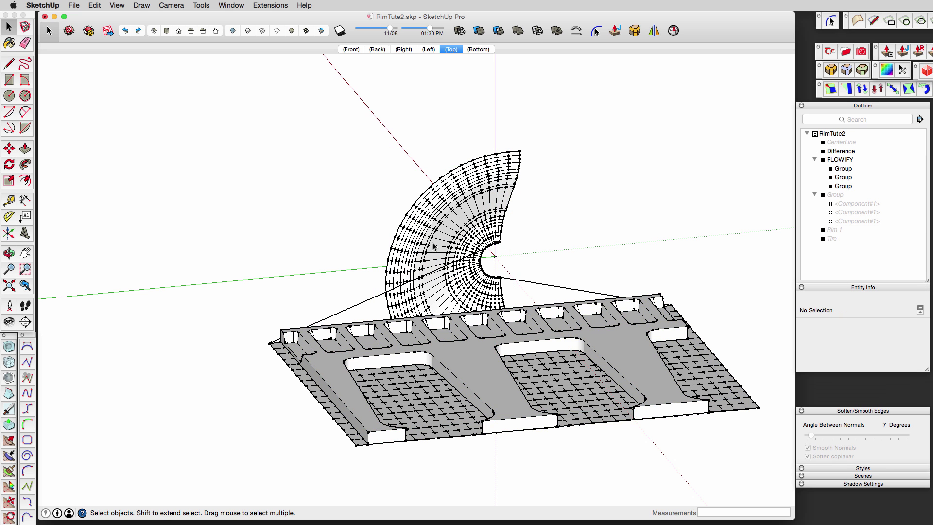
# Scale the pocketed slab's thickness by a factor of 2.
pyautogui.scroll(3, 461, 333)
pyautogui.keyDown('shift'); pyautogui.moveTo(461, 334); pyautogui.dragTo(420, 281, button='middle'); pyautogui.keyUp('shift')
pyautogui.click(446, 349)
pyautogui.doubleClick(445, 352)
pyautogui.scroll(3, 309, 403)
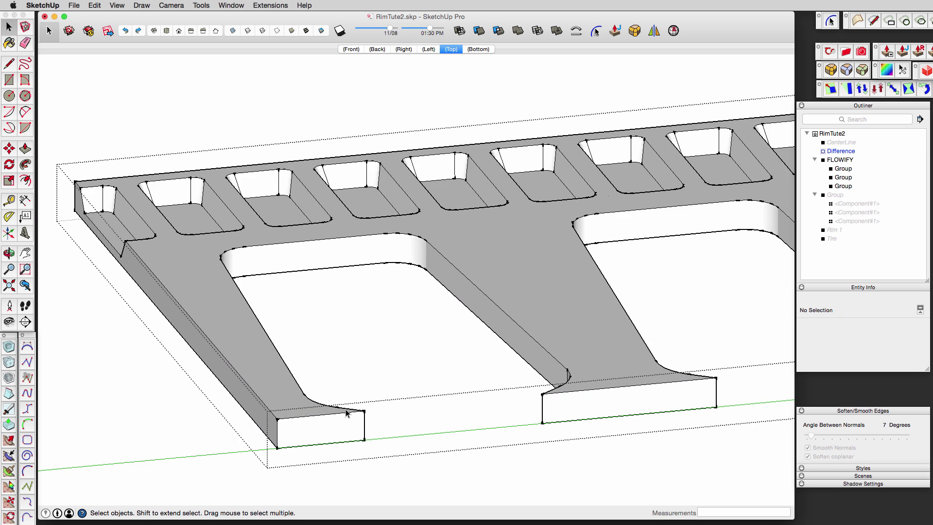
pyautogui.moveTo(347, 410); pyautogui.dragTo(356, 407, button='middle')
pyautogui.scroll(-3, 369, 389)
pyautogui.press('Escape')
pyautogui.write('s')
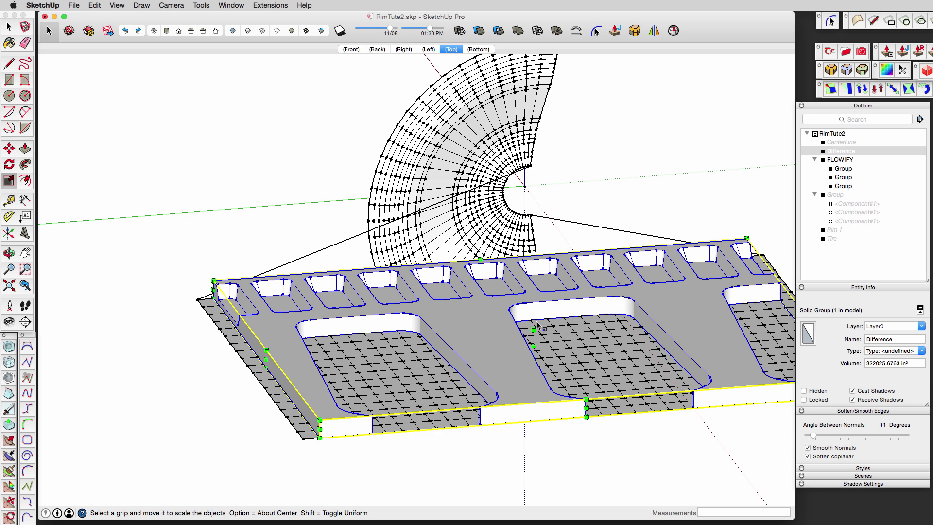
pyautogui.write('2')
pyautogui.press('Return')
pyautogui.press('space')
pyautogui.click(300, 209)
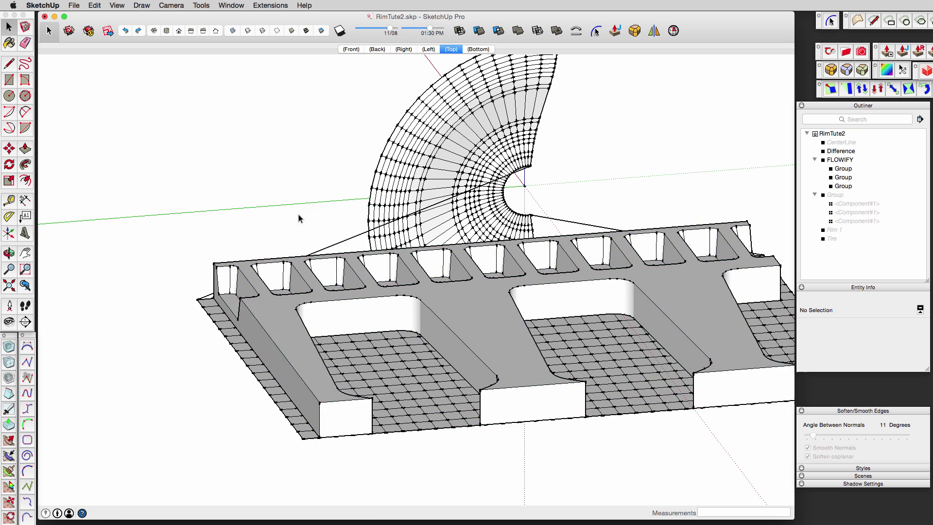
# Open the slab group and select the connected upper edges of all three openings between the spokes.
pyautogui.moveTo(298, 214); pyautogui.dragTo(310, 246, button='middle')
pyautogui.scroll(4, 461, 378)
pyautogui.scroll(-3, 462, 377)
pyautogui.doubleClick(288, 401)
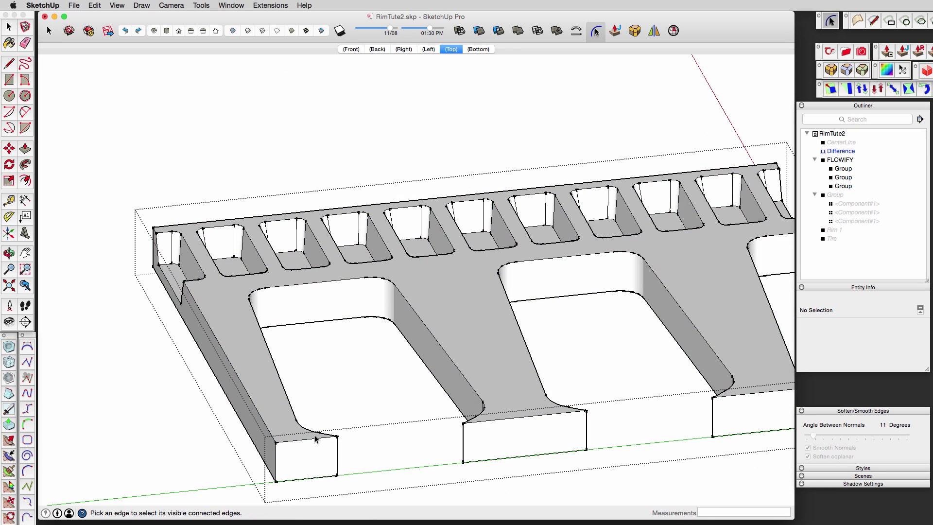
pyautogui.click(296, 414)
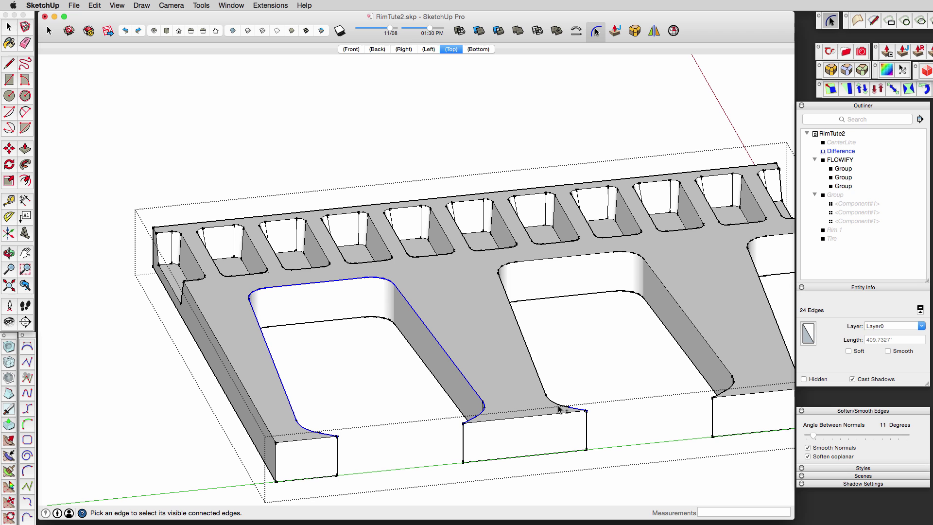
pyautogui.keyDown('shift'); pyautogui.moveTo(725, 395); pyautogui.dragTo(416, 404, button='middle'); pyautogui.keyUp('shift')
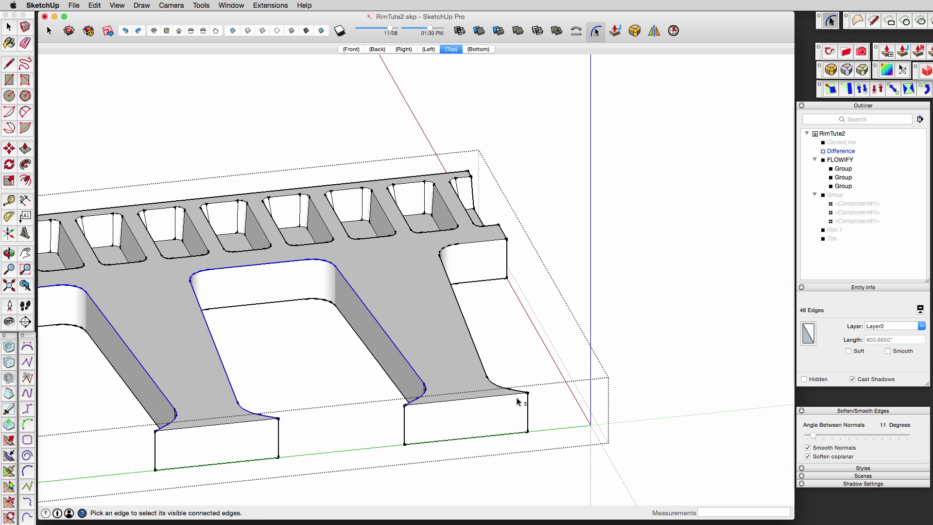
pyautogui.click(461, 310)
pyautogui.scroll(-5, 452, 278)
pyautogui.scroll(5, 392, 261)
pyautogui.keyDown('shift'); pyautogui.moveTo(391, 261); pyautogui.dragTo(488, 189, button='middle'); pyautogui.keyUp('shift')
# Round the selected opening edges with Round Corner, using a 5" offset and 5 segments.
pyautogui.click(637, 31)
pyautogui.click(400, 67)
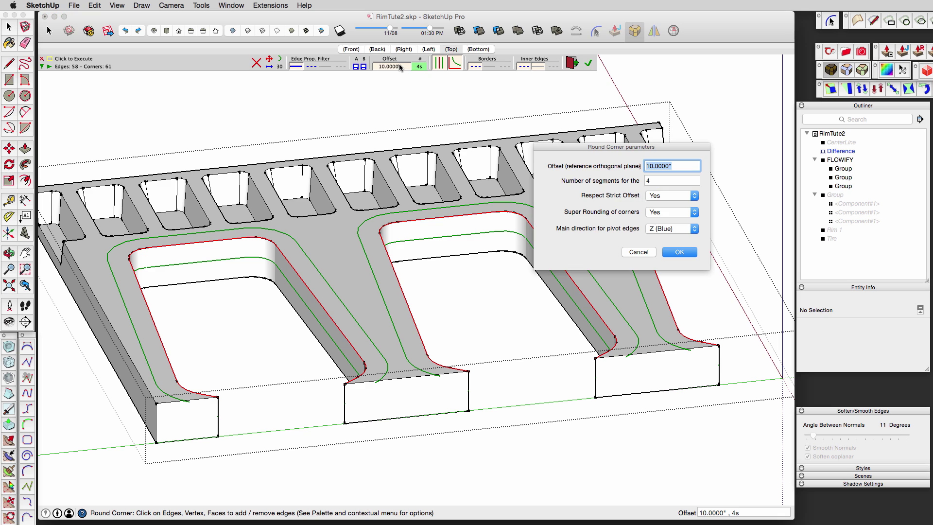
pyautogui.write('5')
pyautogui.press('Return')
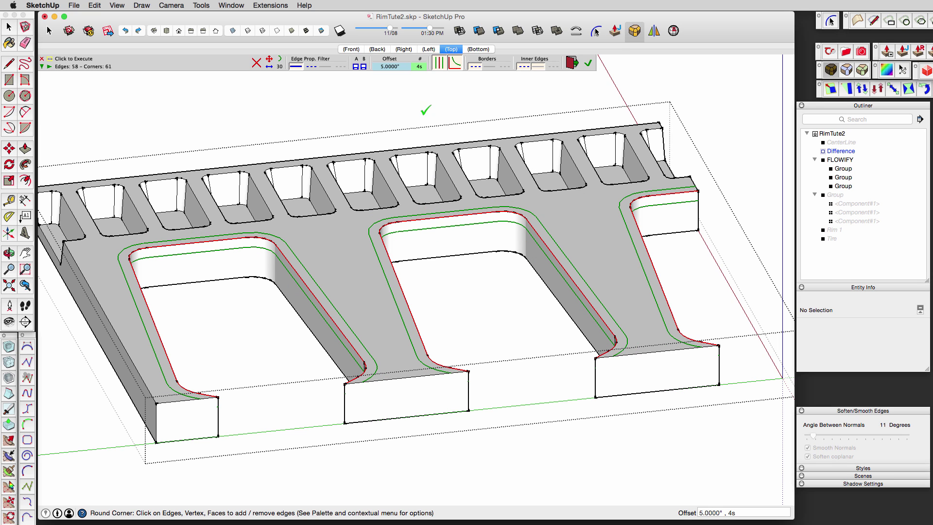
pyautogui.click(420, 69)
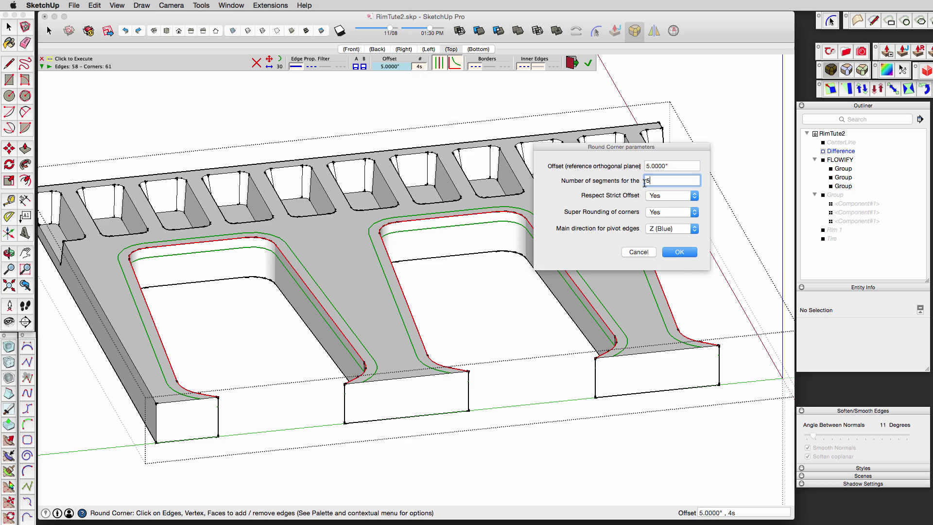
pyautogui.write('5')
pyautogui.press('Return')
pyautogui.moveTo(537, 413); pyautogui.dragTo(476, 173, button='middle')
pyautogui.scroll(2, 427, 208)
# Leave the slab group and scale the slab's thickness by 0.2.
pyautogui.press('space')
pyautogui.scroll(-3, 544, 320)
pyautogui.click(476, 312)
pyautogui.click(563, 442)
pyautogui.click(481, 332)
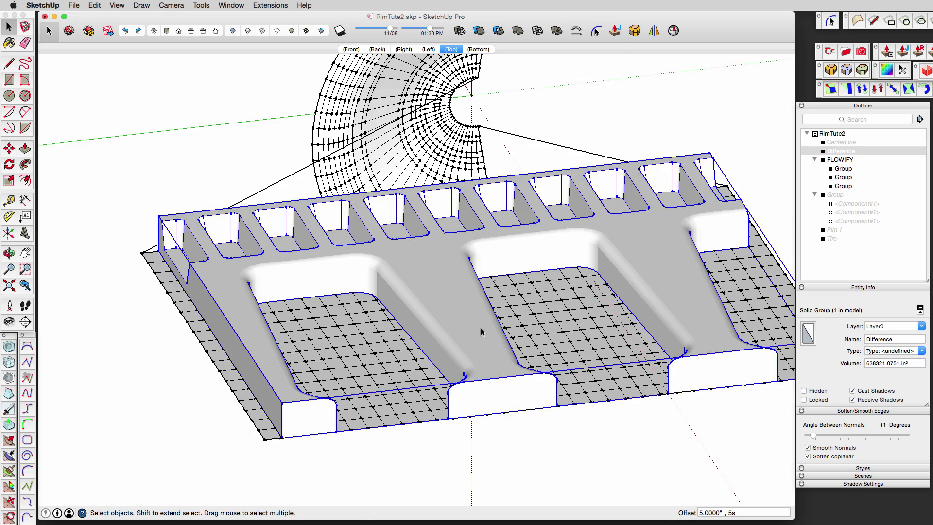
pyautogui.press('s')
pyautogui.moveTo(495, 278); pyautogui.dragTo(495, 305)
pyautogui.write('.2')
pyautogui.press('Return')
pyautogui.press('space')
pyautogui.click(524, 436)
# Run Flowify on the rounded, thinned slab and the FLOWIFY group to bend it onto the half-disc.
pyautogui.moveTo(524, 436); pyautogui.dragTo(455, 295, button='middle')
pyautogui.scroll(4, 455, 295)
pyautogui.scroll(-3, 454, 295)
pyautogui.click(454, 296)
pyautogui.keyDown('shift'); pyautogui.click(428, 190); pyautogui.keyUp('shift')
pyautogui.click(270, 7)
pyautogui.click(403, 36)
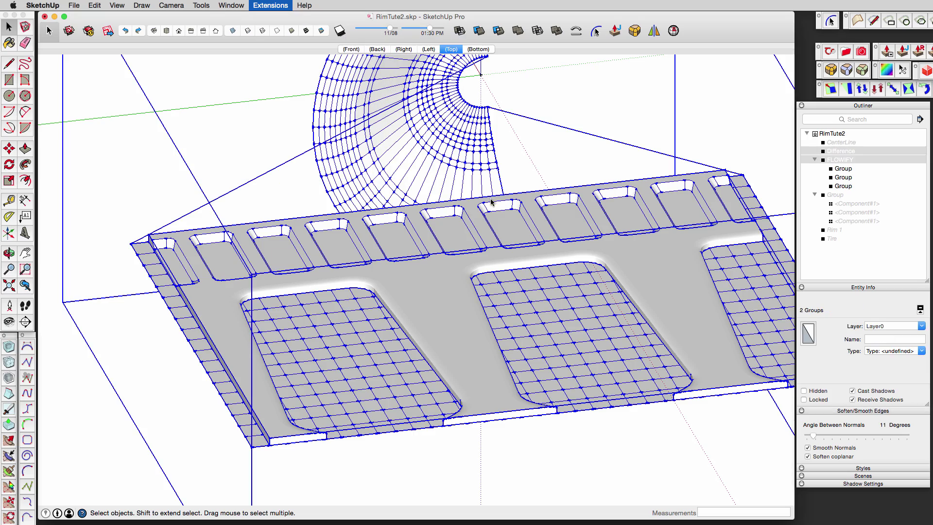
# Soften all edges inside the bent rim group to 38 degrees between normals and leave the group.
pyautogui.moveTo(424, 146); pyautogui.dragTo(483, 272, button='middle')
pyautogui.doubleClick(364, 96)
pyautogui.scroll(5, 375, 248)
pyautogui.moveTo(375, 248)
pyautogui.mouseDown(button='middle')
pyautogui.moveTo(385, 229)
pyautogui.moveTo(379, 272)
pyautogui.mouseUp(button='middle')
pyautogui.scroll(-4, 378, 272)
pyautogui.moveTo(379, 379)
pyautogui.mouseDown(button='middle')
pyautogui.moveTo(381, 431)
pyautogui.moveTo(499, 212)
pyautogui.mouseUp(button='middle')
pyautogui.tripleClick(360, 363)
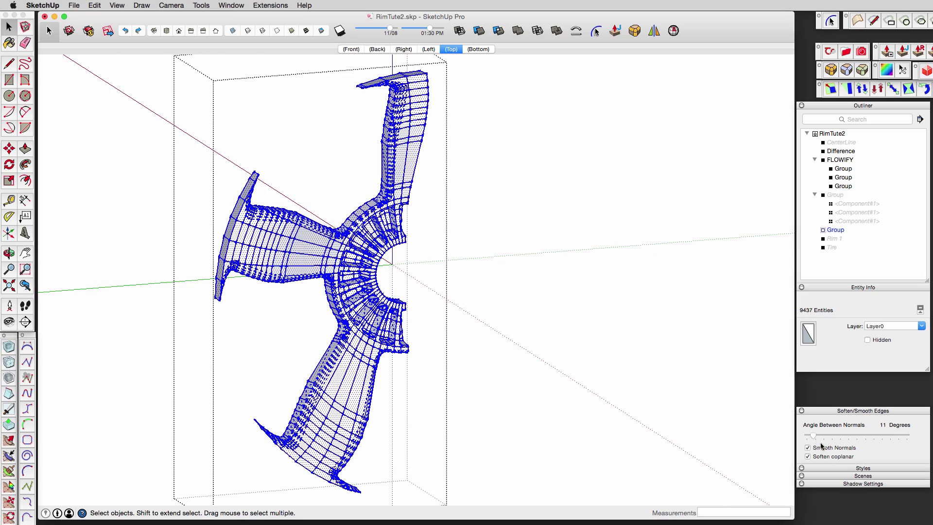
pyautogui.moveTo(815, 436); pyautogui.dragTo(823, 437)
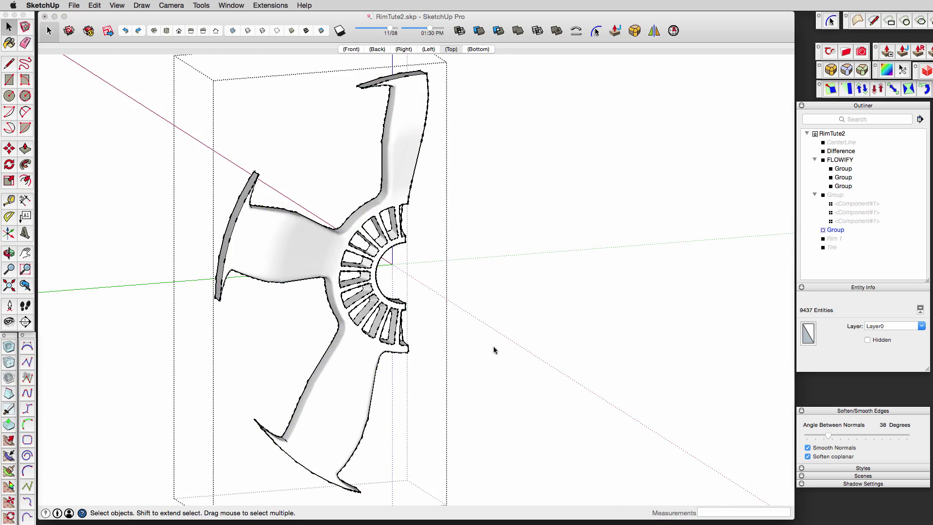
pyautogui.moveTo(462, 345); pyautogui.dragTo(370, 301, button='middle')
pyautogui.click(528, 270)
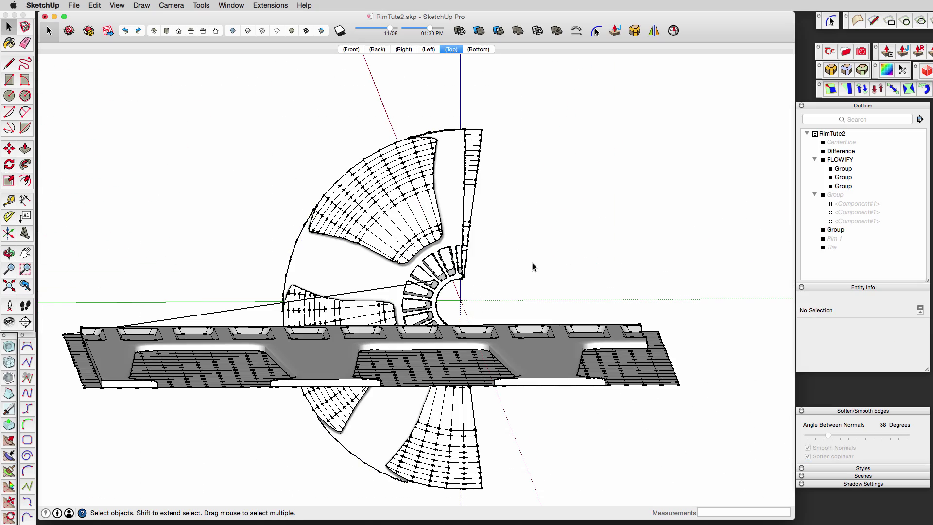
# Undo the edge softening and the last Flowify bend.
pyautogui.press('super+z')
pyautogui.press('super+z')
pyautogui.press('super+z')
pyautogui.press('super+z')
# Round the floor edges of the nine full pockets inside the slab group with a 2" offset and 5 segments.
pyautogui.moveTo(506, 254); pyautogui.dragTo(337, 333, button='middle')
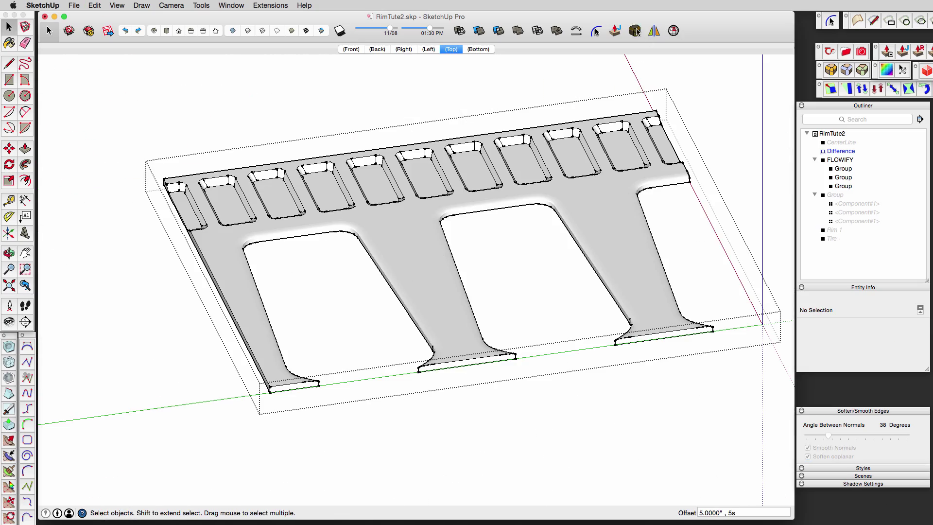
pyautogui.click(635, 31)
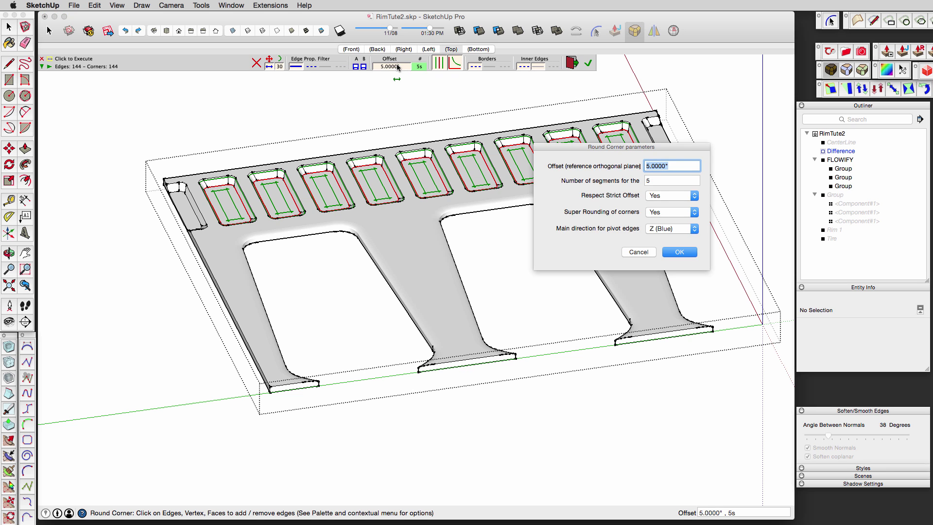
pyautogui.write('2')
pyautogui.press('Return')
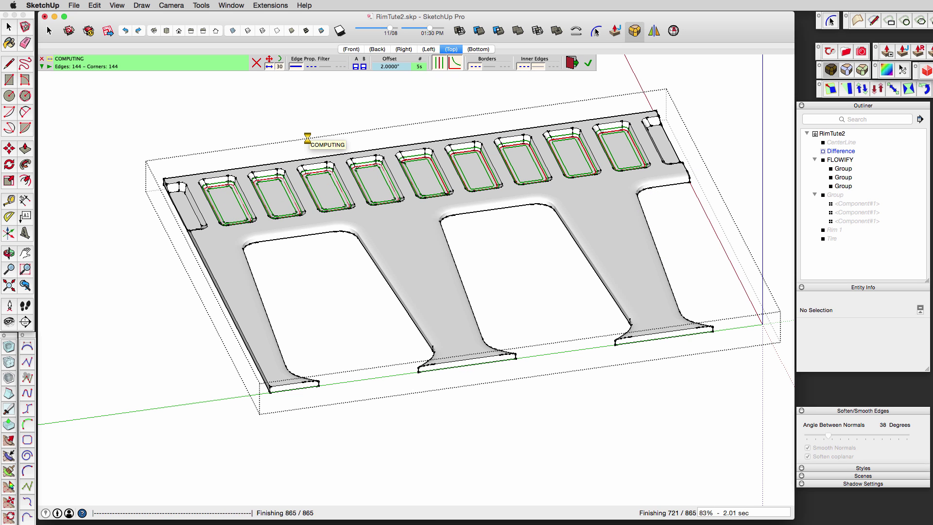
pyautogui.scroll(4, 170, 223)
pyautogui.click(184, 160)
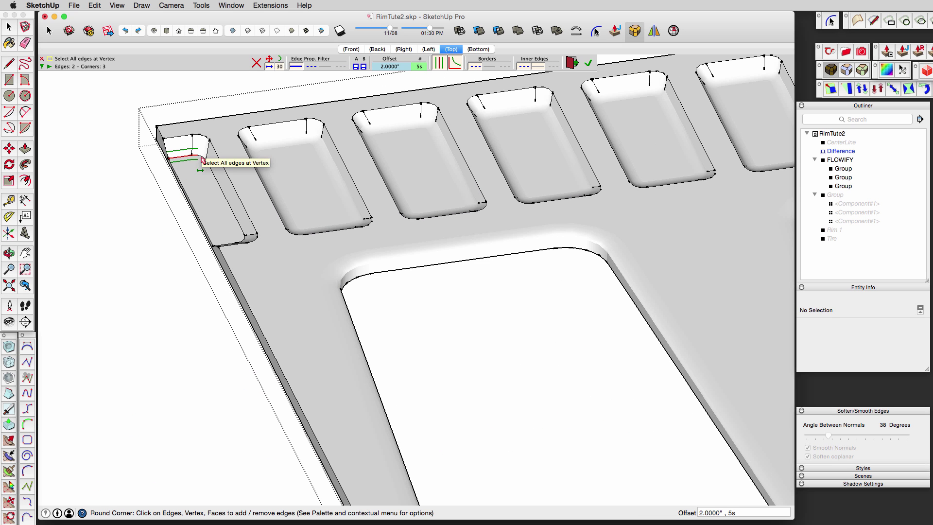
pyautogui.scroll(6, 204, 159)
pyautogui.click(205, 159)
pyautogui.scroll(-3, 221, 226)
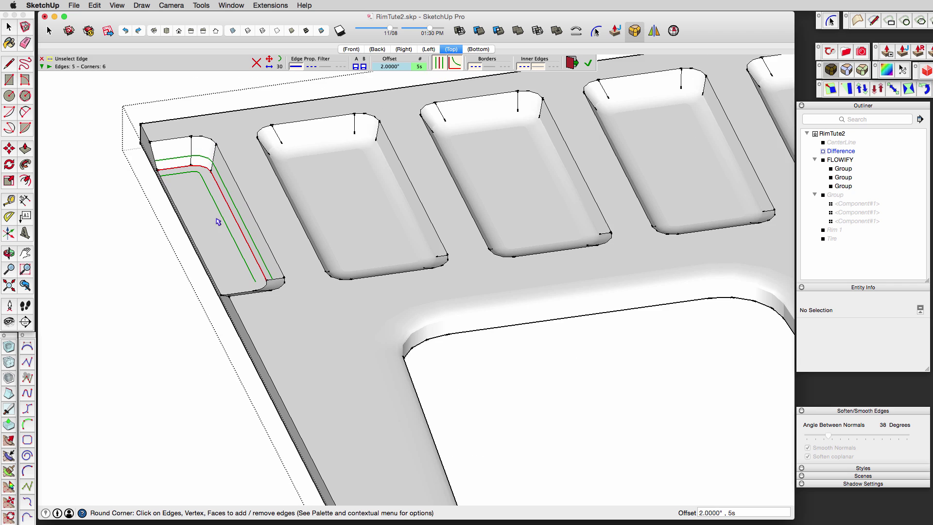
# Round the floor edges of the cut-off pocket at one end of the slab with a 2" offset and 5 segments.
pyautogui.moveTo(222, 227); pyautogui.dragTo(238, 266, button='middle')
pyautogui.click(232, 276)
pyautogui.scroll(-1, 192, 228)
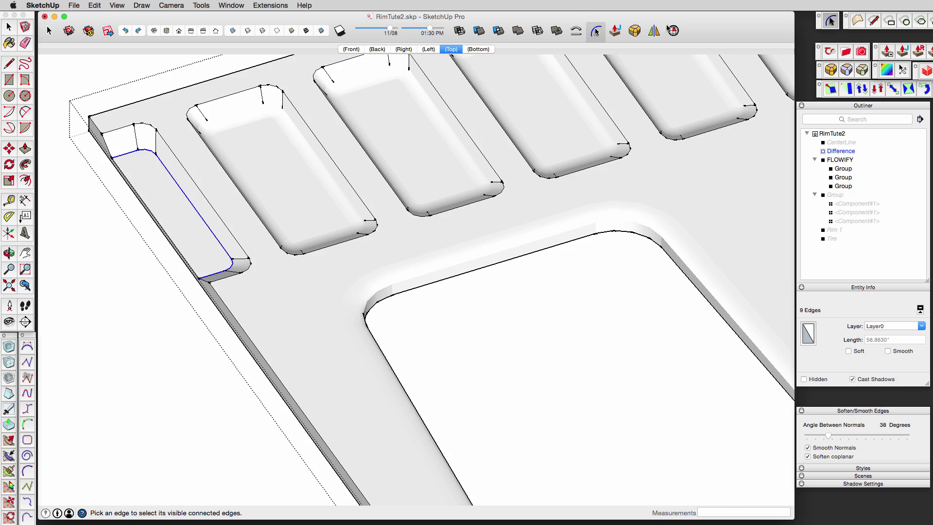
pyautogui.click(635, 31)
pyautogui.click(148, 271)
pyautogui.scroll(-3, 148, 273)
pyautogui.click(127, 270)
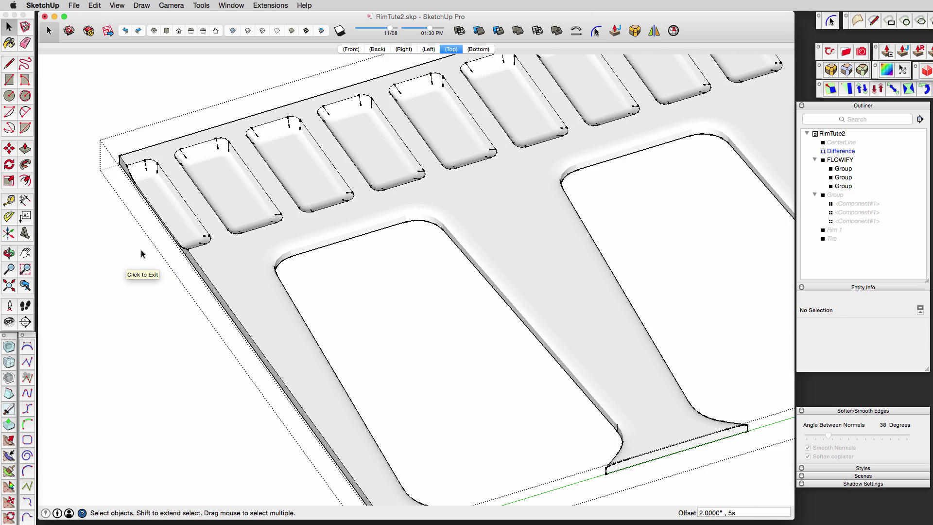
pyautogui.click(141, 250)
# Round the floor edges of the half pocket at the slab's opposite end with a 2" offset and 5 segments.
pyautogui.scroll(-3, 214, 233)
pyautogui.moveTo(437, 177); pyautogui.dragTo(678, 298, button='middle')
pyautogui.scroll(5, 678, 297)
pyautogui.doubleClick(634, 273)
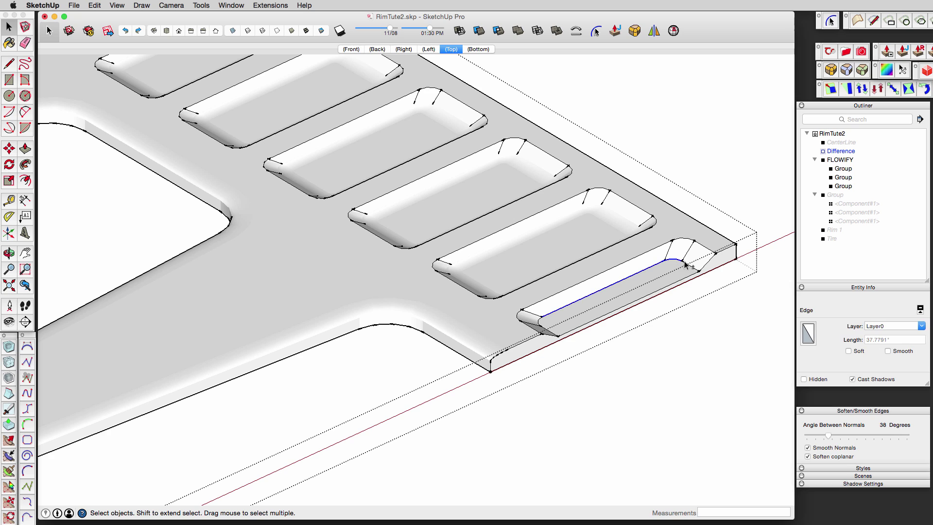
pyautogui.click(636, 32)
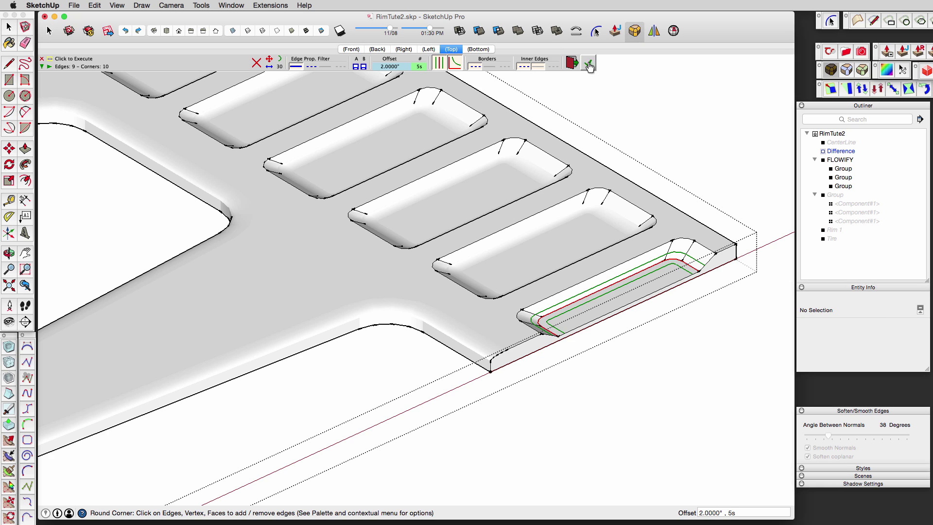
pyautogui.press('space')
# Leave the slab group and run Flowify on the slab together with the FLOWIFY group.
pyautogui.click(659, 120)
pyautogui.click(558, 187)
pyautogui.click(672, 30)
pyautogui.click(103, 71)
pyautogui.click(542, 102)
pyautogui.scroll(-10, 542, 101)
pyautogui.moveTo(292, 204); pyautogui.dragTo(375, 259, button='middle')
pyautogui.keyDown('shift'); pyautogui.click(383, 190); pyautogui.keyUp('shift')
pyautogui.click(266, 5)
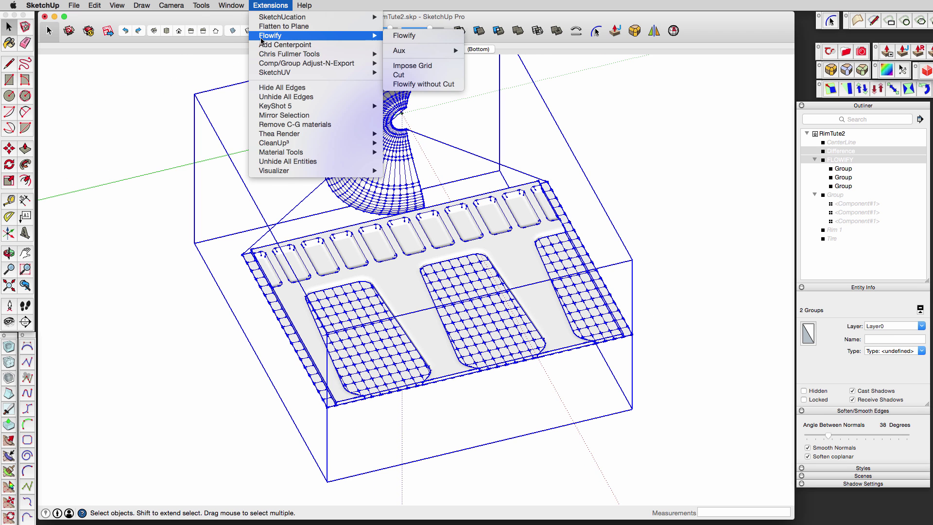
pyautogui.click(404, 36)
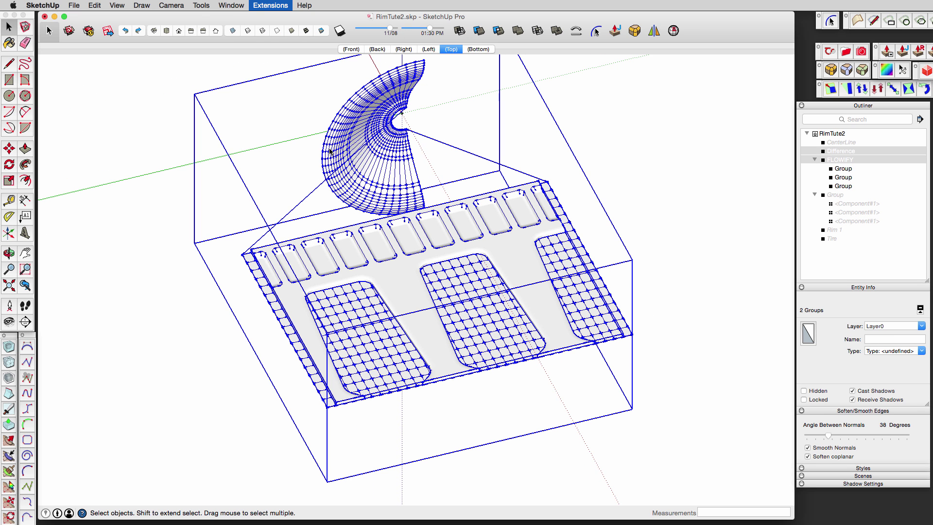
# Open the newly bent half-rim group and soften all its edges to 38 degrees between normals.
pyautogui.scroll(5, 396, 123)
pyautogui.doubleClick(390, 128)
pyautogui.keyDown('shift'); pyautogui.moveTo(369, 122); pyautogui.dragTo(349, 99, button='middle'); pyautogui.keyUp('shift')
pyautogui.scroll(2, 417, 195)
pyautogui.scroll(5, 409, 192)
pyautogui.scroll(-4, 350, 100)
pyautogui.doubleClick(356, 193)
pyautogui.tripleClick(356, 192)
pyautogui.click(828, 437)
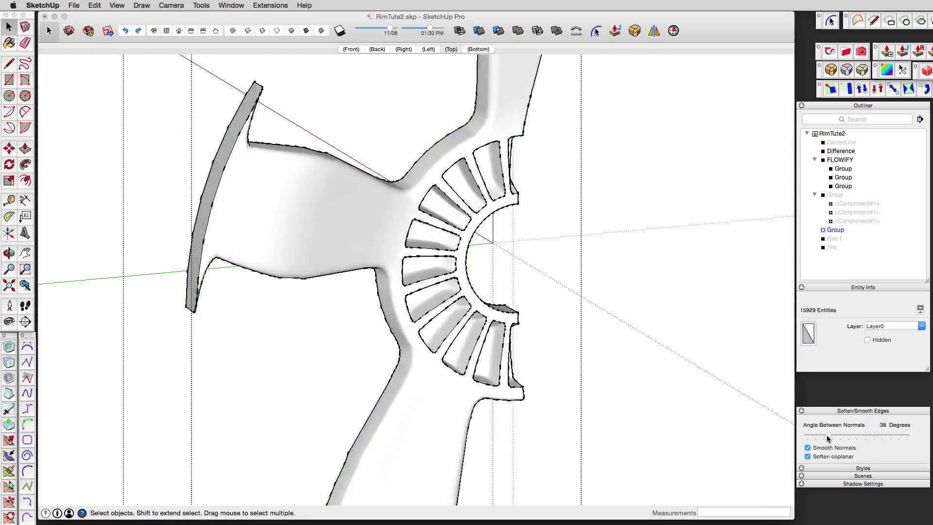
pyautogui.moveTo(826, 438); pyautogui.dragTo(828, 437)
pyautogui.scroll(-3, 515, 242)
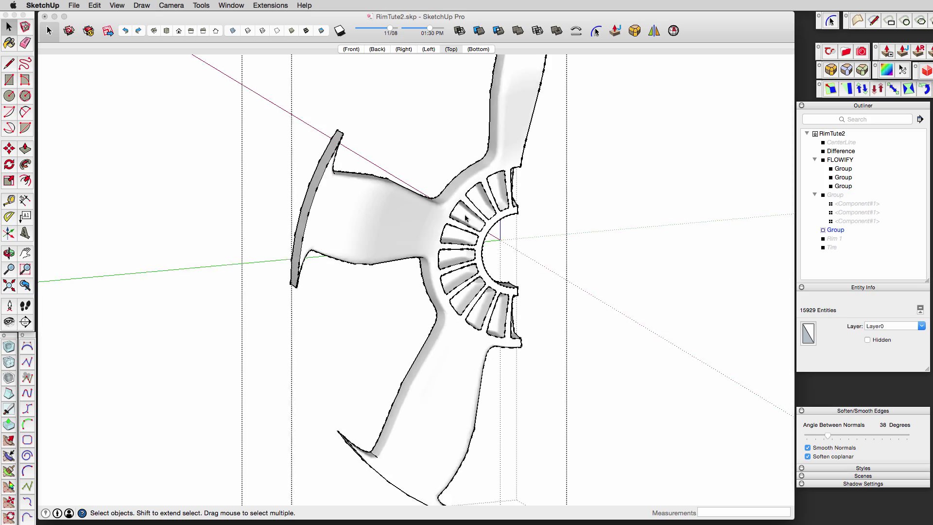
# Delete the flat end faces of the half rim along the cut plane where the two halves meet.
pyautogui.moveTo(460, 214); pyautogui.dragTo(503, 216, button='middle')
pyautogui.scroll(5, 439, 219)
pyautogui.scroll(-5, 435, 211)
pyautogui.scroll(-5, 435, 211)
pyautogui.scroll(5, 492, 204)
pyautogui.click(430, 225)
pyautogui.press('Delete')
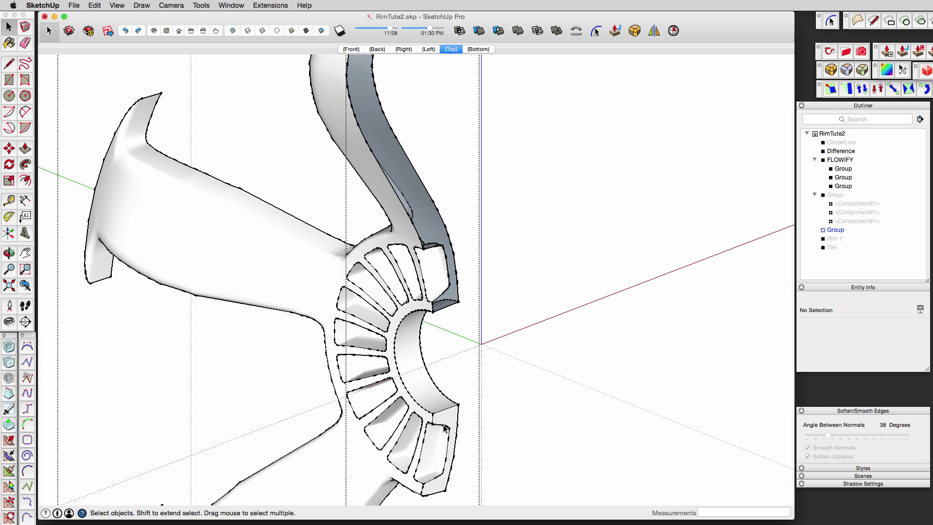
# Mirror all half-rim geometry across its open cut plane, keeping the original selection.
pyautogui.tripleClick(415, 368)
pyautogui.hotkey('shift', 'm')
pyautogui.click(432, 312)
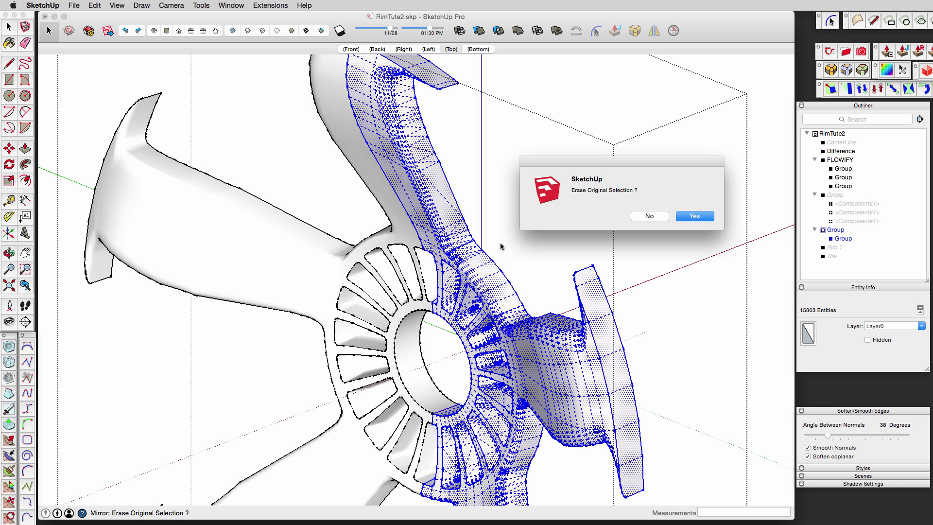
pyautogui.click(637, 218)
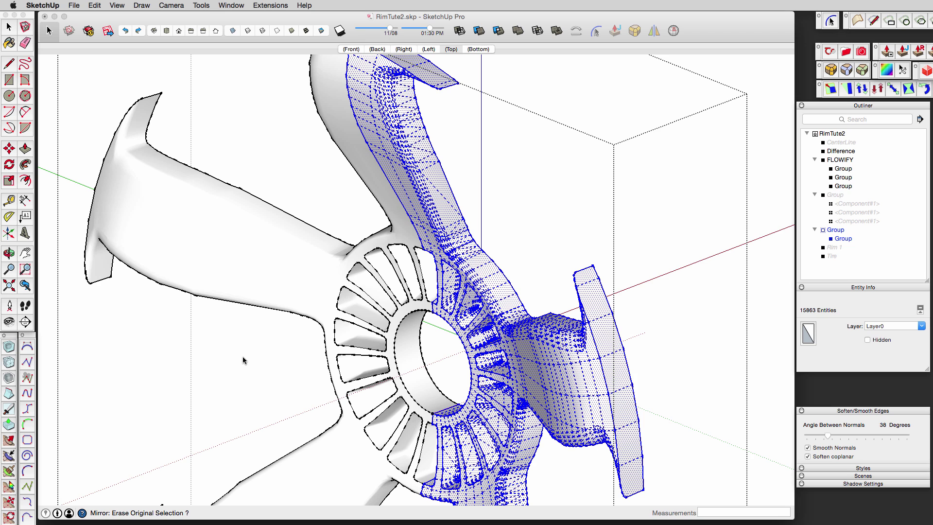
pyautogui.click(664, 99)
# Soften all edges of the complete five-spoke rim to 7 degrees between normals.
pyautogui.press('super+a')
pyautogui.click(827, 435)
pyautogui.moveTo(827, 436); pyautogui.dragTo(810, 437)
pyautogui.scroll(-5, 666, 244)
pyautogui.moveTo(418, 218); pyautogui.dragTo(506, 208, button='middle')
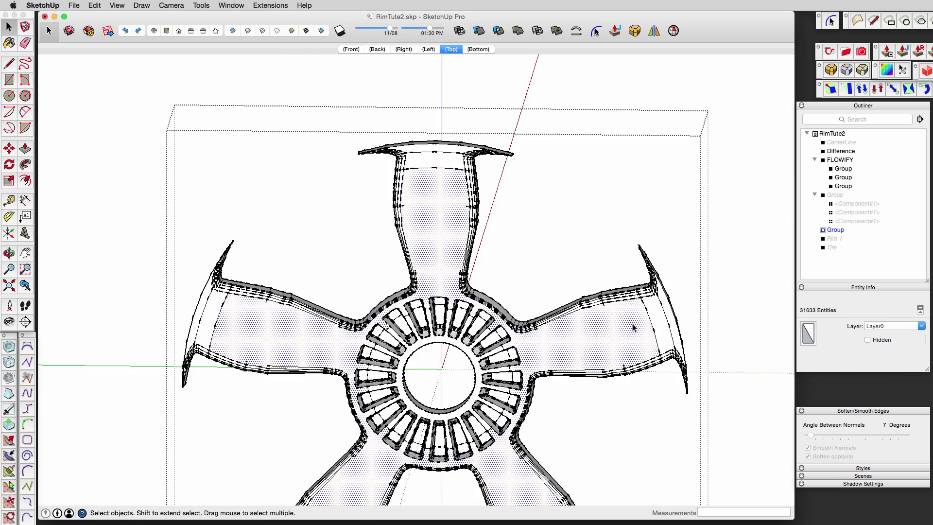
# Select the rim's front face and the outer strips at all five spoke tips, and group them.
pyautogui.click(633, 326)
pyautogui.moveTo(633, 326); pyautogui.dragTo(558, 340, button='middle')
pyautogui.scroll(2, 684, 352)
pyautogui.scroll(3, 683, 352)
pyautogui.keyDown('shift'); pyautogui.click(700, 348); pyautogui.keyUp('shift')
pyautogui.keyDown('shift'); pyautogui.click(732, 324); pyautogui.keyUp('shift')
pyautogui.scroll(-5, 733, 324)
pyautogui.scroll(5, 552, 385)
pyautogui.keyDown('shift'); pyautogui.click(552, 385); pyautogui.keyUp('shift')
pyautogui.scroll(-4, 544, 379)
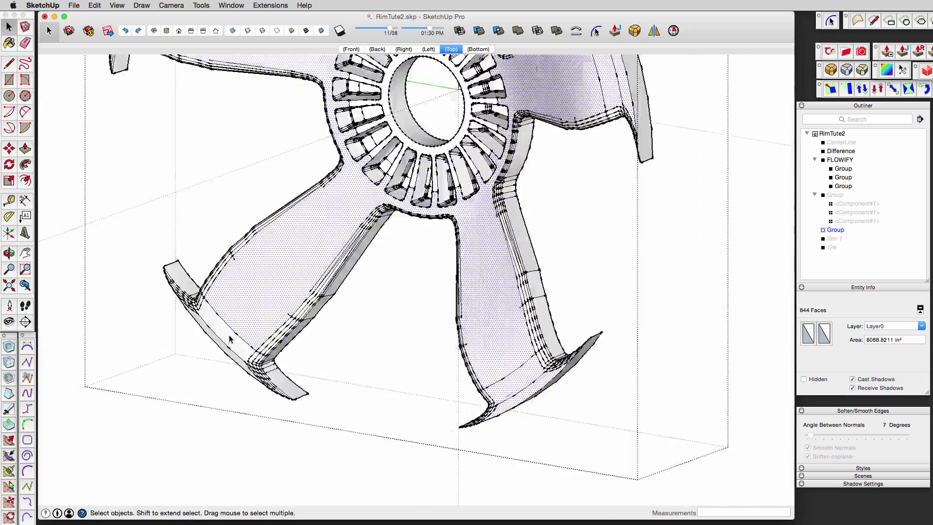
pyautogui.scroll(8, 529, 378)
pyautogui.scroll(-6, 672, 392)
pyautogui.moveTo(673, 392); pyautogui.dragTo(627, 389, button='middle')
pyautogui.scroll(5, 192, 364)
pyautogui.keyDown('shift'); pyautogui.click(192, 364); pyautogui.keyUp('shift')
pyautogui.scroll(-5, 192, 363)
pyautogui.moveTo(191, 364); pyautogui.dragTo(116, 339, button='middle')
pyautogui.scroll(-5, 117, 339)
pyautogui.keyDown('shift'); pyautogui.moveTo(63, 207); pyautogui.dragTo(256, 334, button='middle'); pyautogui.keyUp('shift')
pyautogui.scroll(5, 256, 333)
pyautogui.keyDown('shift'); pyautogui.click(255, 334); pyautogui.keyUp('shift')
pyautogui.keyDown('shift'); pyautogui.click(623, 91); pyautogui.keyUp('shift')
pyautogui.scroll(-5, 622, 92)
pyautogui.press('super+g')
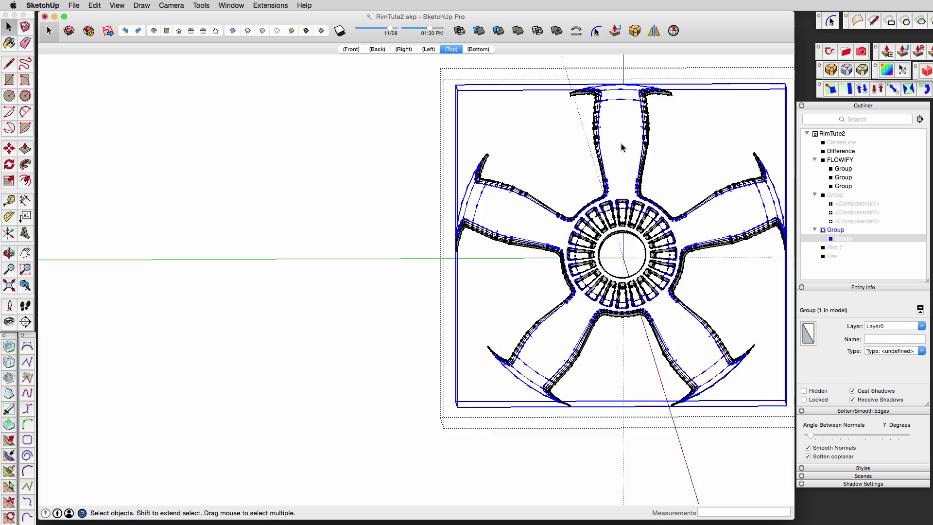
# Soften all remaining loose edges inside the rim group to 9 degrees between normals.
pyautogui.moveTo(622, 153); pyautogui.dragTo(348, 184, button='middle')
pyautogui.scroll(5, 348, 183)
pyautogui.press('super+a')
pyautogui.moveTo(810, 435); pyautogui.dragTo(811, 437)
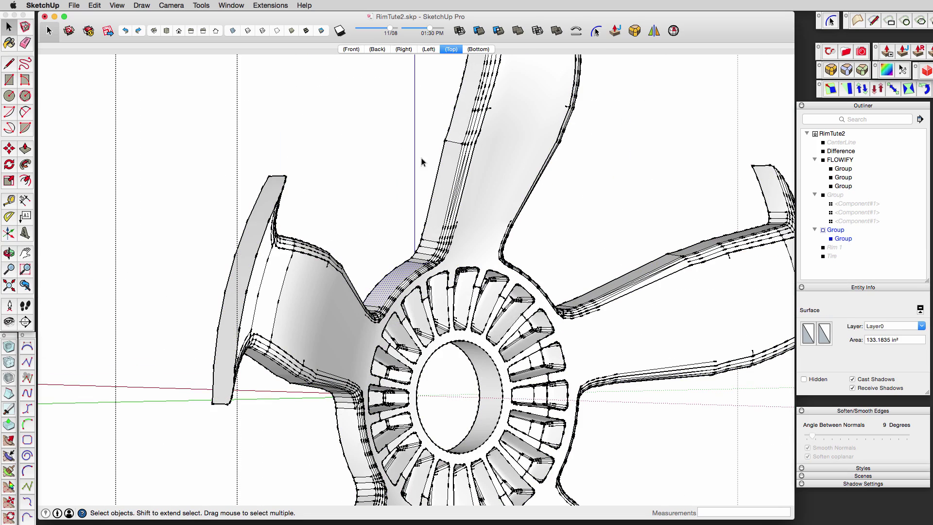
pyautogui.keyDown('shift'); pyautogui.click(285, 371); pyautogui.keyUp('shift')
pyautogui.moveTo(285, 371); pyautogui.dragTo(641, 410, button='middle')
pyautogui.scroll(5, 641, 409)
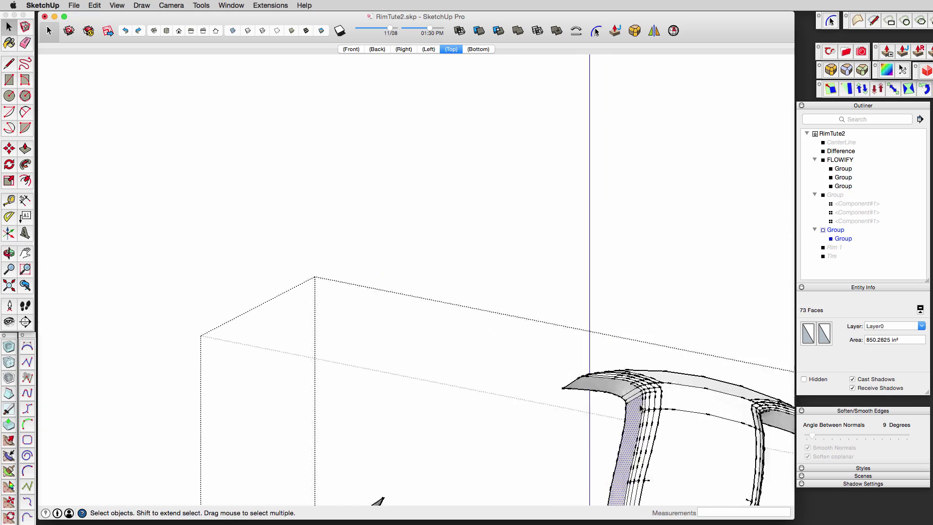
pyautogui.scroll(5, 641, 408)
pyautogui.keyDown('shift'); pyautogui.click(616, 374); pyautogui.keyUp('shift')
pyautogui.keyDown('shift'); pyautogui.click(606, 360); pyautogui.keyUp('shift')
pyautogui.keyDown('shift'); pyautogui.click(603, 341); pyautogui.keyUp('shift')
# Soften all loose rim edges to 10 degrees between normals and clear the selection.
pyautogui.press('super+a')
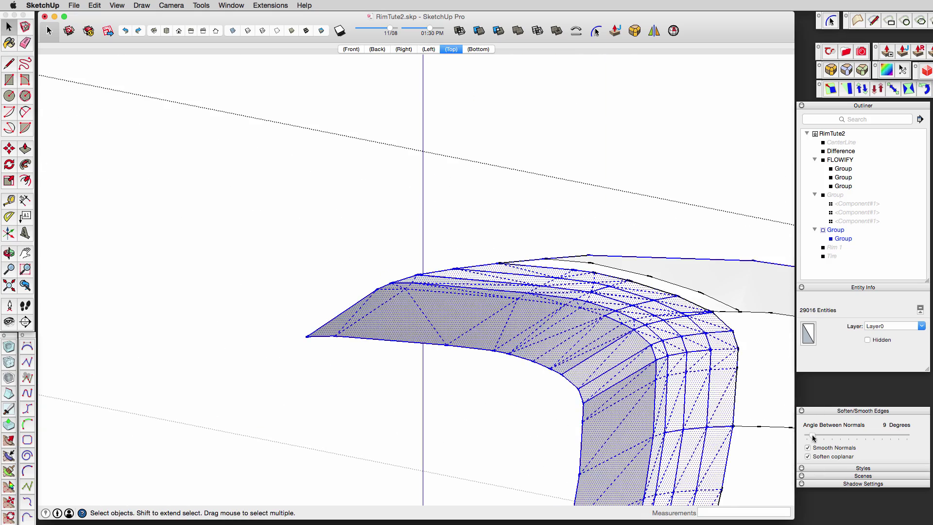
pyautogui.moveTo(811, 437); pyautogui.dragTo(813, 437)
pyautogui.scroll(-5, 670, 369)
pyautogui.moveTo(670, 370); pyautogui.dragTo(488, 207, button='middle')
pyautogui.scroll(5, 474, 126)
pyautogui.hotkey('alt', 'h')
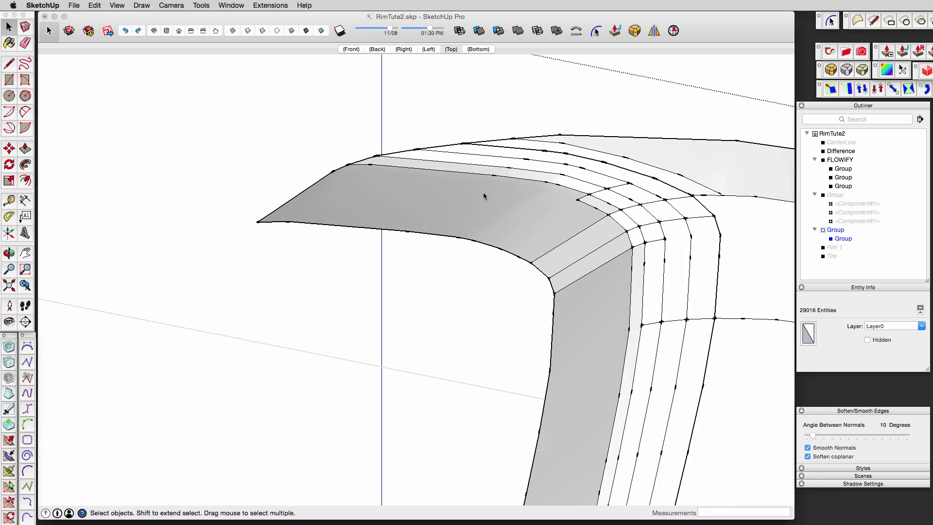
pyautogui.click(464, 258)
pyautogui.scroll(-6, 464, 257)
pyautogui.scroll(-4, 465, 258)
pyautogui.moveTo(464, 258); pyautogui.dragTo(476, 301, button='middle')
pyautogui.scroll(5, 486, 388)
pyautogui.moveTo(486, 388); pyautogui.dragTo(512, 443, button='middle')
pyautogui.press('space')
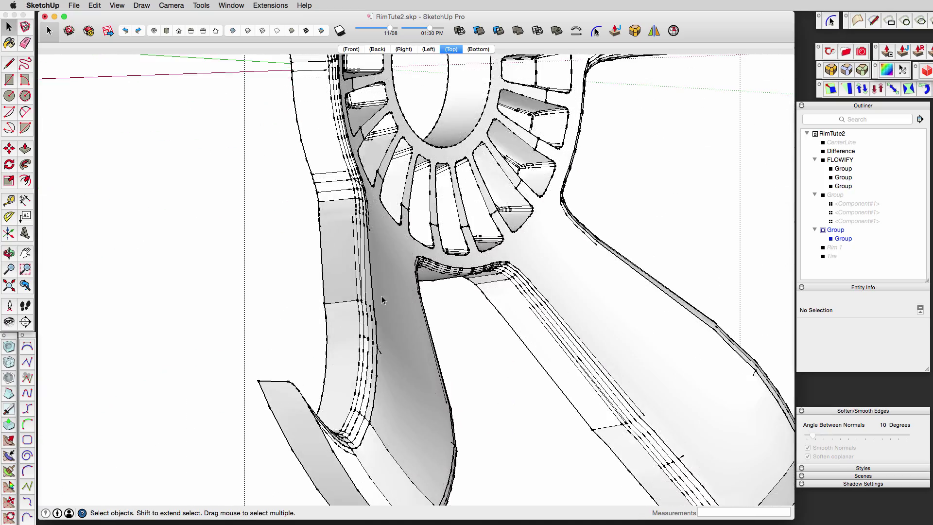
# Soften all loose edges of the rim's sides and pockets to 7 degrees between normals.
pyautogui.press('super+a')
pyautogui.moveTo(812, 436)
pyautogui.mouseDown()
pyautogui.moveTo(873, 440)
pyautogui.moveTo(809, 438)
pyautogui.mouseUp()
pyautogui.scroll(-5, 323, 237)
pyautogui.scroll(4, 389, 293)
pyautogui.scroll(-4, 389, 293)
pyautogui.moveTo(389, 292); pyautogui.dragTo(623, 285, button='middle')
pyautogui.click(623, 286)
pyautogui.press('super+a')
pyautogui.moveTo(810, 436); pyautogui.dragTo(814, 438)
# Select the rim's back face and the adjoining strips at the spoke tips, and group them.
pyautogui.click(560, 196)
pyautogui.moveTo(580, 207); pyautogui.dragTo(656, 225, button='middle')
pyautogui.keyDown('shift'); pyautogui.moveTo(422, 65); pyautogui.dragTo(422, 209, button='middle'); pyautogui.keyUp('shift')
pyautogui.scroll(4, 422, 209)
pyautogui.keyDown('shift'); pyautogui.click(422, 209); pyautogui.keyUp('shift')
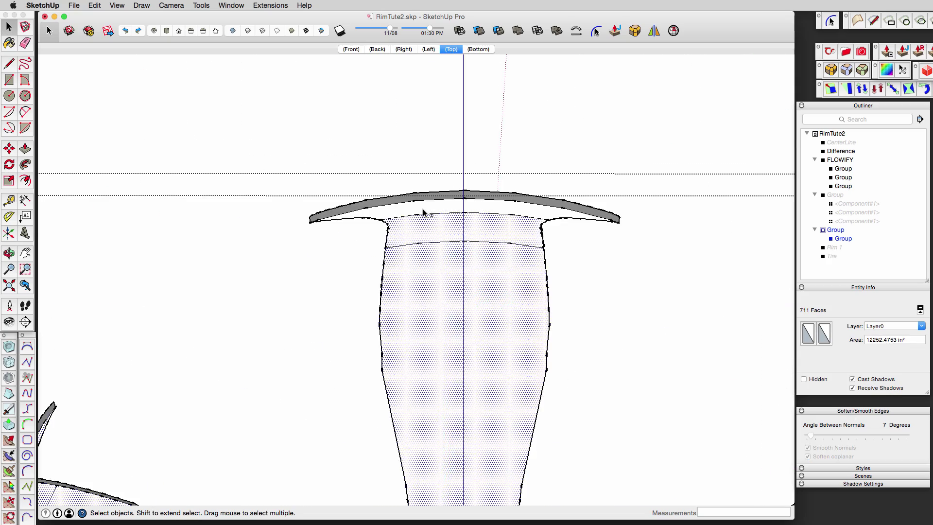
pyautogui.scroll(-4, 423, 211)
pyautogui.keyDown('shift'); pyautogui.click(678, 370); pyautogui.keyUp('shift')
pyautogui.scroll(4, 502, 310)
pyautogui.keyDown('shift'); pyautogui.click(503, 311); pyautogui.keyUp('shift')
pyautogui.keyDown('shift'); pyautogui.moveTo(59, 290); pyautogui.dragTo(413, 297, button='middle'); pyautogui.keyUp('shift')
pyautogui.keyDown('shift'); pyautogui.click(413, 297); pyautogui.keyUp('shift')
pyautogui.keyDown('shift'); pyautogui.click(420, 318); pyautogui.keyUp('shift')
pyautogui.press('g')
# Hide the two nested face groups inside the rim group.
pyautogui.click(622, 409)
pyautogui.rightClick(840, 237)
pyautogui.click(864, 261)
pyautogui.rightClick(848, 246)
pyautogui.click(863, 269)
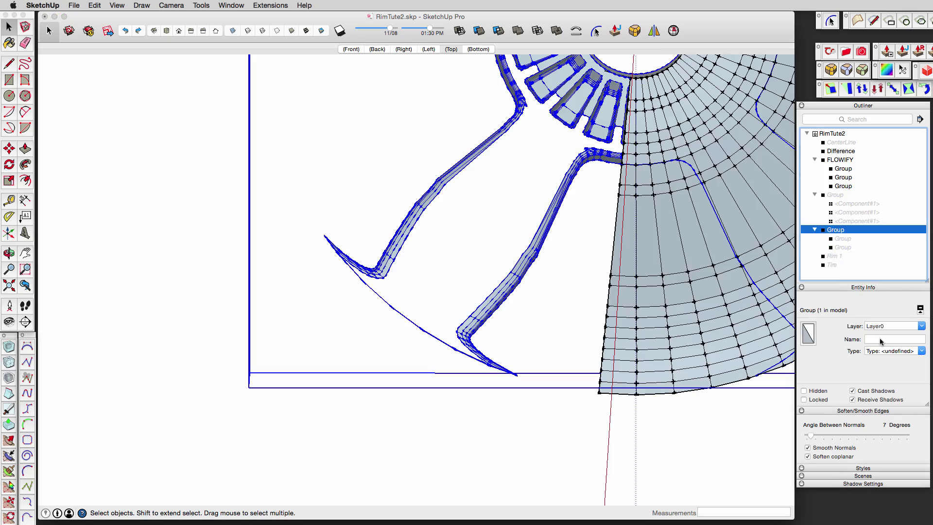
# Name the rim group "spokes" and open it for editing.
pyautogui.write('spoi')
pyautogui.press('BackSpace')
pyautogui.write('kes')
pyautogui.click(273, 250)
pyautogui.scroll(-4, 273, 249)
pyautogui.moveTo(273, 250); pyautogui.dragTo(437, 243, button='middle')
pyautogui.doubleClick(593, 353)
# Examine the remaining side walls and pockets of the spokes from the back and the side.
pyautogui.moveTo(483, 299); pyautogui.dragTo(656, 181, button='middle')
pyautogui.scroll(5, 670, 357)
pyautogui.moveTo(670, 357); pyautogui.dragTo(477, 134, button='middle')
pyautogui.scroll(-6, 475, 131)
pyautogui.scroll(5, 428, 238)
pyautogui.moveTo(437, 272); pyautogui.dragTo(456, 224, button='middle')
pyautogui.click(378, 49)
pyautogui.scroll(-3, 398, 127)
pyautogui.moveTo(479, 275); pyautogui.dragTo(483, 246, button='middle')
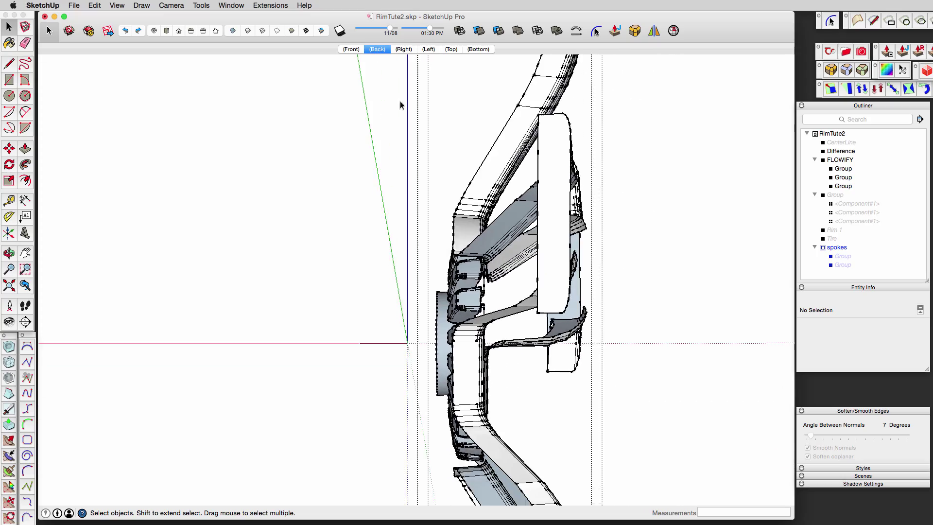
# Soften all loose edges inside the spokes group to 12 degrees between normals.
pyautogui.moveTo(464, 400); pyautogui.dragTo(463, 401)
pyautogui.moveTo(464, 400); pyautogui.dragTo(396, 341, button='middle')
pyautogui.scroll(6, 640, 141)
pyautogui.moveTo(422, 243); pyautogui.dragTo(440, 198, button='middle')
pyautogui.click(441, 197)
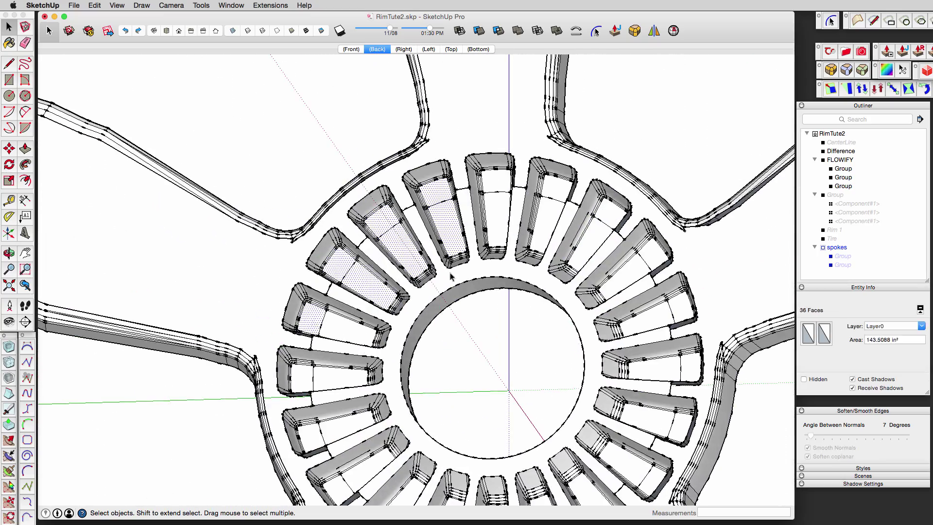
pyautogui.press('super+a')
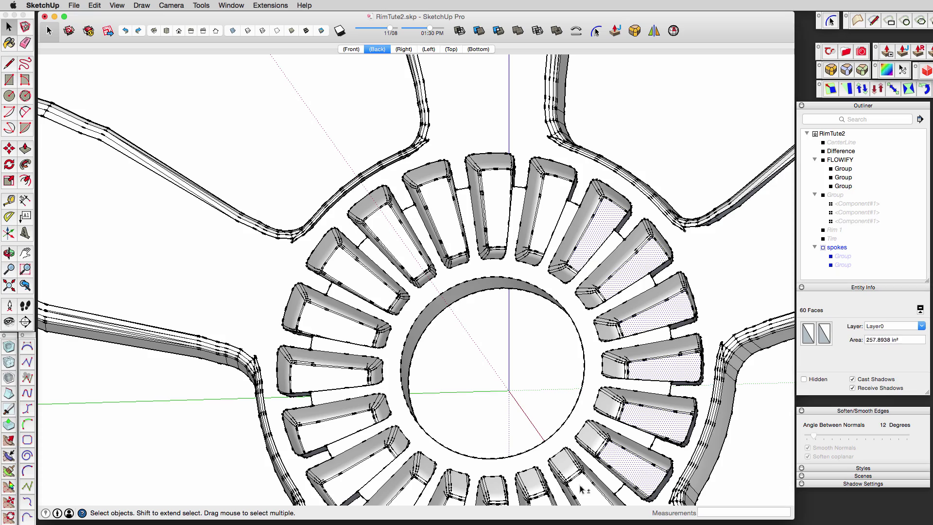
# Group all the pocket floor faces around the hub and hide that group.
pyautogui.keyDown('shift'); pyautogui.click(348, 423); pyautogui.keyUp('shift')
pyautogui.keyDown('shift'); pyautogui.click(364, 464); pyautogui.keyUp('shift')
pyautogui.keyDown('shift'); pyautogui.moveTo(388, 479); pyautogui.dragTo(396, 343, button='middle'); pyautogui.keyUp('shift')
pyautogui.keyDown('shift'); pyautogui.click(424, 355); pyautogui.keyUp('shift')
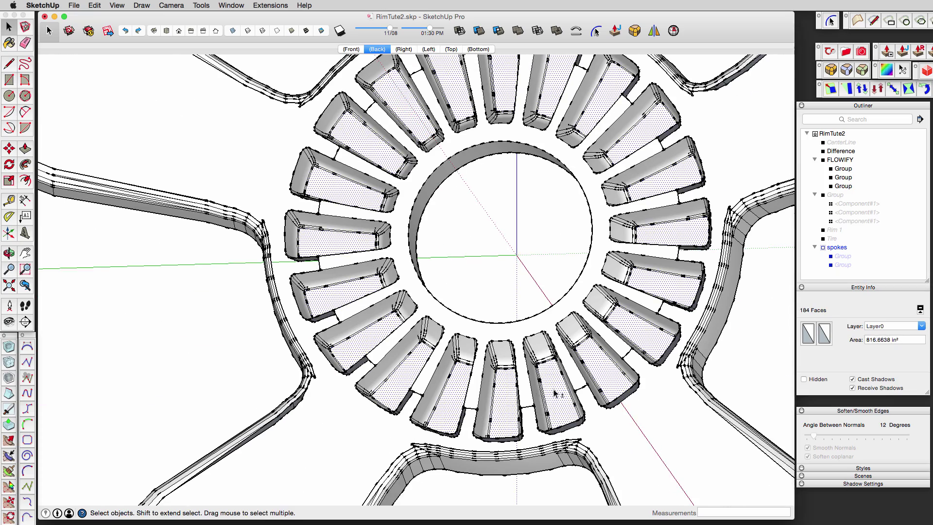
pyautogui.press('super+g')
pyautogui.click(804, 390)
# Group the cylindrical surface of the hub's centre bore and hide it.
pyautogui.moveTo(750, 315); pyautogui.dragTo(649, 343, button='middle')
pyautogui.click(440, 190)
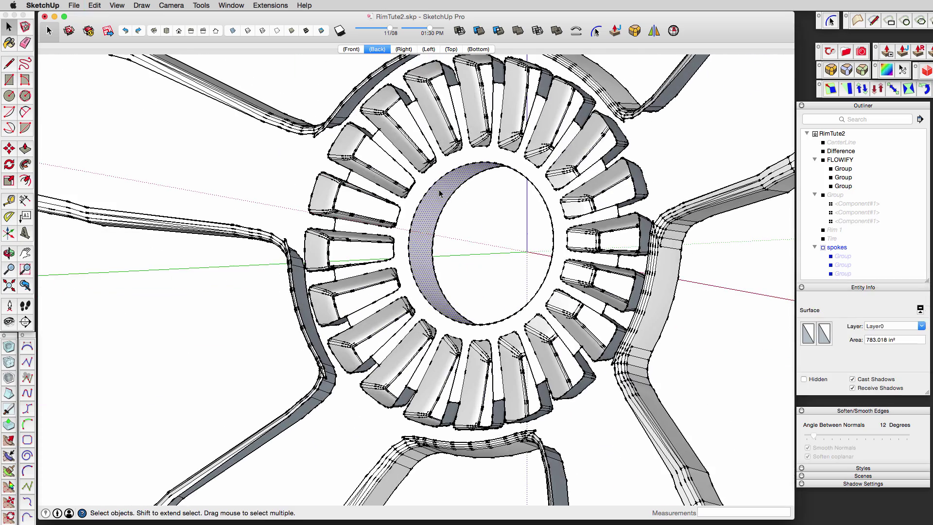
pyautogui.press('super+g')
pyautogui.rightClick(439, 190)
pyautogui.click(458, 214)
# Group the curved outer end faces of the five spokes and hide that group.
pyautogui.scroll(-3, 607, 282)
pyautogui.moveTo(665, 296); pyautogui.dragTo(599, 223, button='middle')
pyautogui.click(599, 229)
pyautogui.scroll(-4, 599, 226)
pyautogui.moveTo(608, 330); pyautogui.dragTo(595, 258, button='middle')
pyautogui.keyDown('shift'); pyautogui.click(563, 464); pyautogui.keyUp('shift')
pyautogui.press('g')
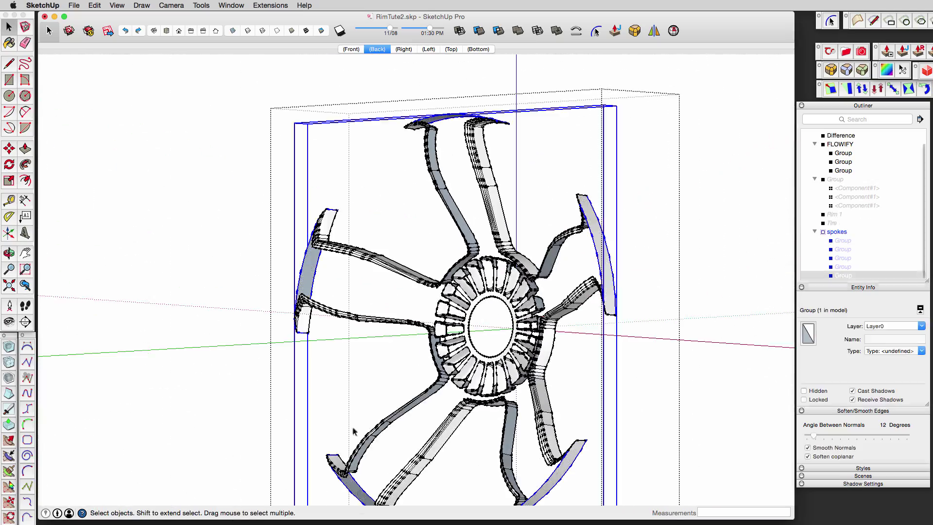
pyautogui.click(804, 390)
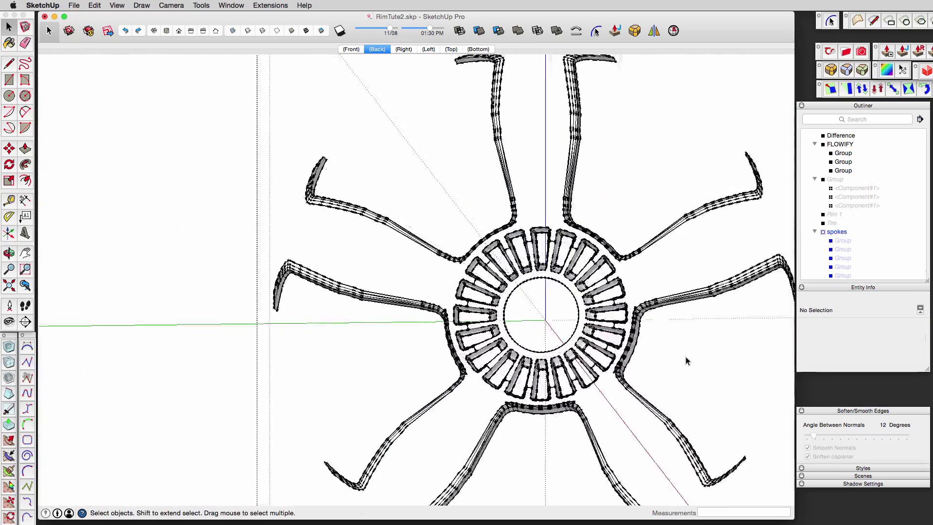
# Group the connected pocket walls and ring geometry of the hub and hide the group.
pyautogui.click(451, 365)
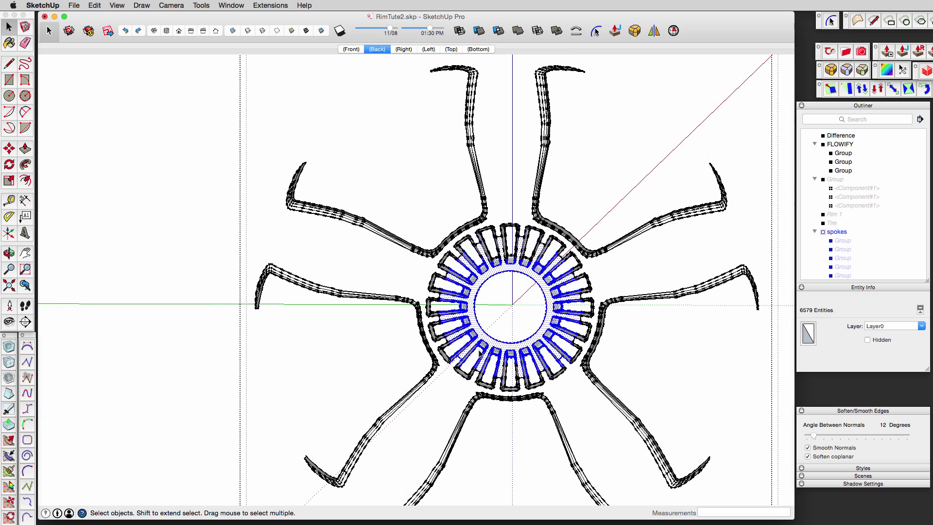
pyautogui.press('g')
pyautogui.rightClick(496, 349)
pyautogui.click(521, 373)
# Soften the edges of the remaining spoke side walls to 74 degrees between normals.
pyautogui.moveTo(822, 439); pyautogui.dragTo(847, 435)
pyautogui.scroll(10, 672, 325)
pyautogui.moveTo(671, 320); pyautogui.dragTo(597, 296, button='middle')
pyautogui.click(597, 296)
pyautogui.doubleClick(508, 338)
pyautogui.tripleClick(508, 338)
pyautogui.scroll(-5, 508, 338)
pyautogui.moveTo(508, 338); pyautogui.dragTo(572, 324, button='middle')
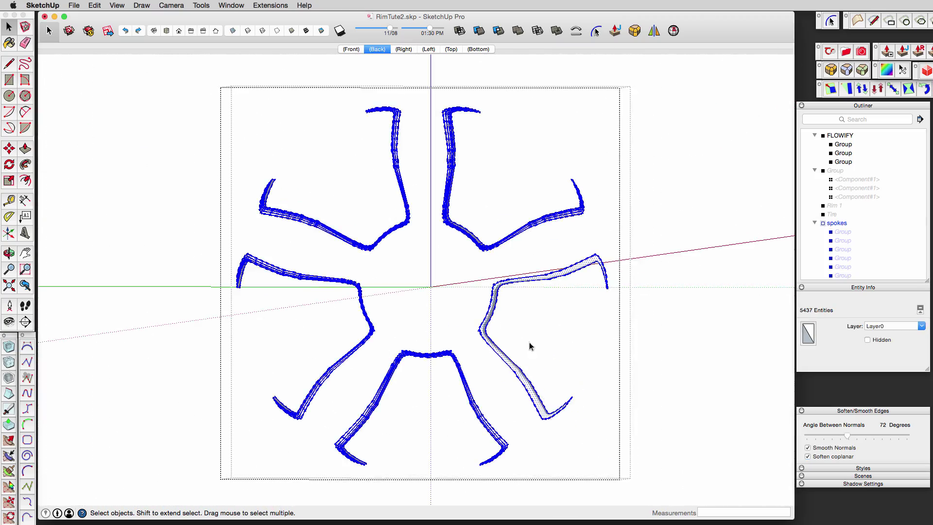
pyautogui.keyDown('shift'); pyautogui.tripleClick(360, 292); pyautogui.keyUp('shift')
pyautogui.moveTo(846, 435); pyautogui.dragTo(848, 436)
# Leave the spokes group and hide the Difference slab and the FLOWIFY group.
pyautogui.click(675, 291)
pyautogui.moveTo(603, 238); pyautogui.dragTo(597, 268, button='middle')
pyautogui.doubleClick(554, 249)
pyautogui.click(597, 269)
pyautogui.rightClick(515, 354)
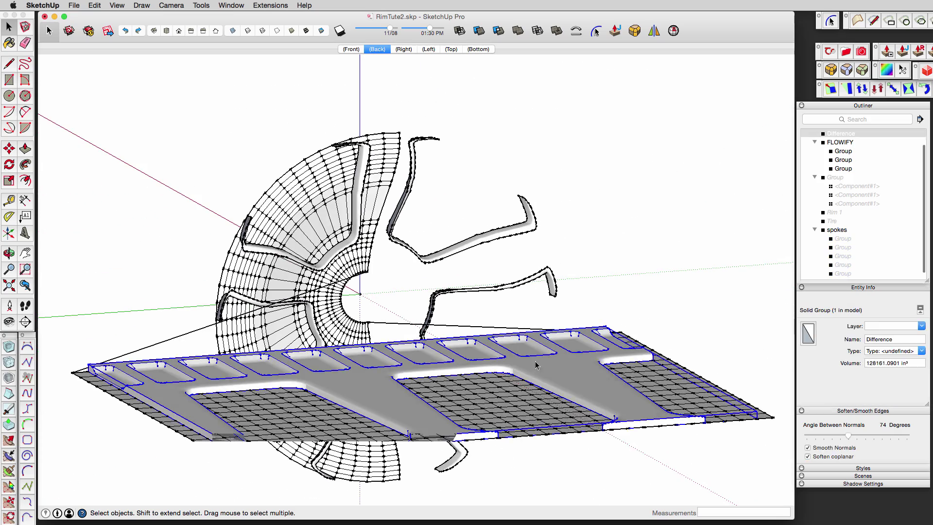
pyautogui.click(534, 385)
# Try to unhide and explode the six nested groups inside the spokes group.
pyautogui.click(838, 223)
pyautogui.click(841, 232)
pyautogui.keyDown('shift'); pyautogui.click(843, 276); pyautogui.keyUp('shift')
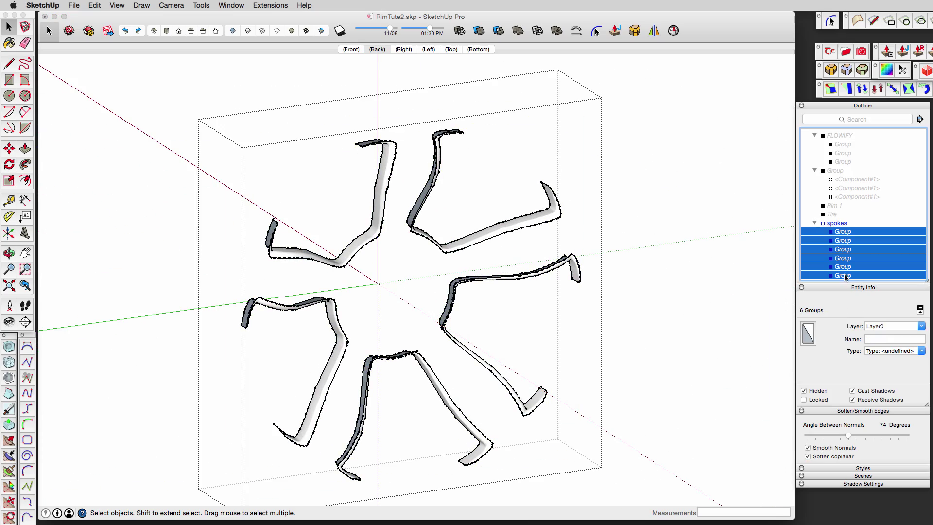
pyautogui.click(803, 391)
pyautogui.rightClick(852, 254)
pyautogui.click(653, 267)
pyautogui.press('super+z')
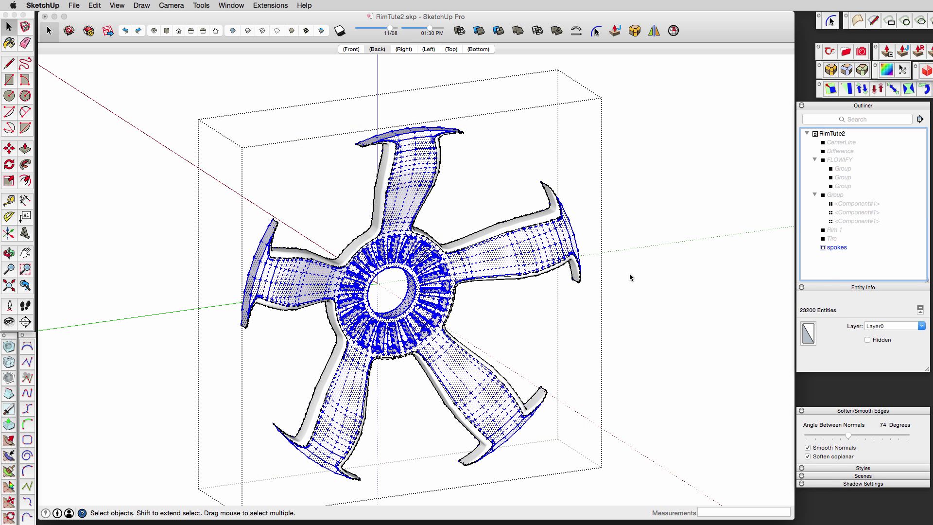
pyautogui.click(630, 274)
# Soften the edges of the spoke side walls to 63 degrees between normals.
pyautogui.click(525, 244)
pyautogui.doubleClick(525, 245)
pyautogui.doubleClick(525, 244)
pyautogui.tripleClick(525, 245)
pyautogui.moveTo(848, 436); pyautogui.dragTo(842, 437)
pyautogui.click(733, 378)
pyautogui.moveTo(694, 257); pyautogui.dragTo(529, 286, button='middle')
# Unhide the six nested groups inside spokes and explode them into the surrounding geometry.
pyautogui.scroll(-4, 859, 242)
pyautogui.click(849, 232)
pyautogui.keyDown('shift'); pyautogui.click(846, 275); pyautogui.keyUp('shift')
pyautogui.rightClick(846, 275)
pyautogui.click(867, 324)
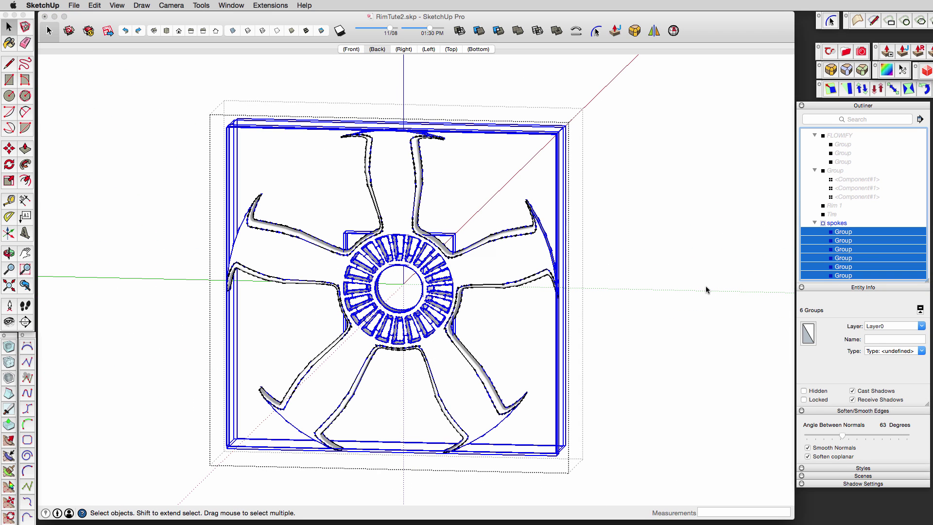
pyautogui.click(682, 316)
# Close the spokes group and unhide Rim 1.
pyautogui.moveTo(682, 316); pyautogui.dragTo(794, 287, button='middle')
pyautogui.click(834, 231)
pyautogui.rightClick(833, 230)
pyautogui.click(858, 252)
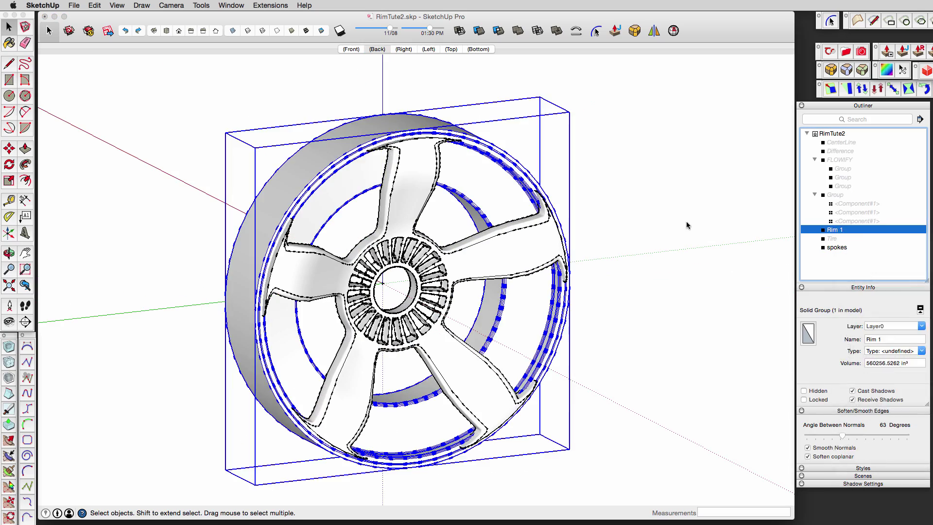
pyautogui.click(669, 231)
pyautogui.moveTo(670, 232); pyautogui.dragTo(752, 245, button='middle')
# Move the spokes group about 4.88" along the red axis within the rim barrel.
pyautogui.click(488, 241)
pyautogui.moveTo(699, 272); pyautogui.dragTo(809, 150, button='middle')
pyautogui.moveTo(628, 290); pyautogui.dragTo(588, 285, button='middle')
pyautogui.click(621, 330)
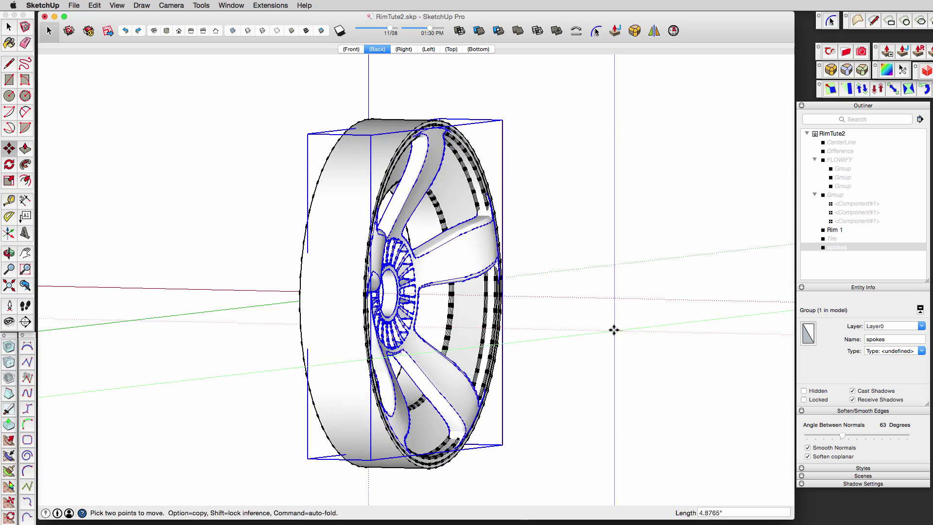
pyautogui.click(614, 329)
pyautogui.moveTo(614, 329); pyautogui.dragTo(651, 253, button='middle')
pyautogui.scroll(8, 404, 174)
pyautogui.moveTo(403, 170); pyautogui.dragTo(429, 238, button='middle')
pyautogui.scroll(-5, 404, 176)
pyautogui.press('m')
pyautogui.scroll(5, 572, 209)
pyautogui.scroll(-8, 645, 246)
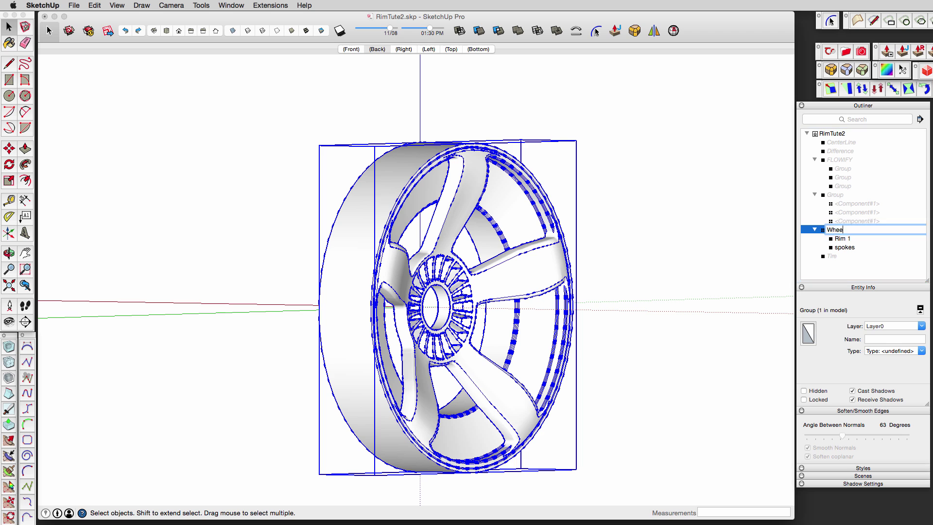
# Name the combined rim and spokes group "Wheel" and unhide the Tire group.
pyautogui.click(672, 266)
pyautogui.rightClick(834, 232)
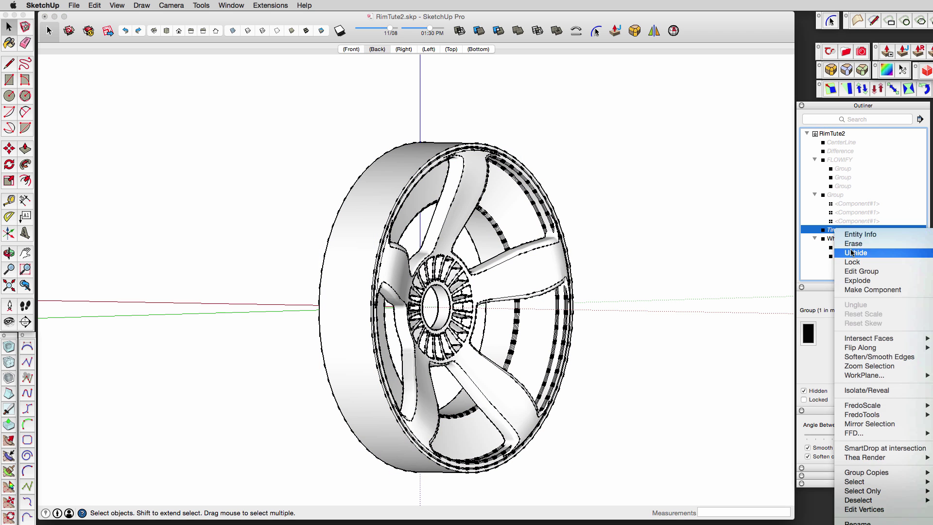
pyautogui.click(848, 370)
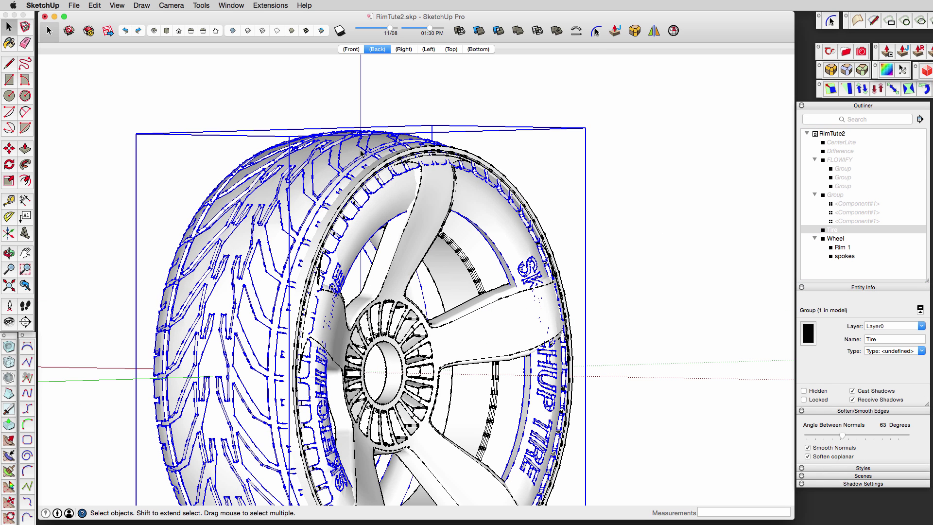
# Move the tire about 13.3" along the red axis so it sits over the wheel.
pyautogui.moveTo(585, 127); pyautogui.dragTo(687, 162, button='middle')
pyautogui.scroll(-5, 686, 161)
pyautogui.press('s')
pyautogui.scroll(2, 686, 162)
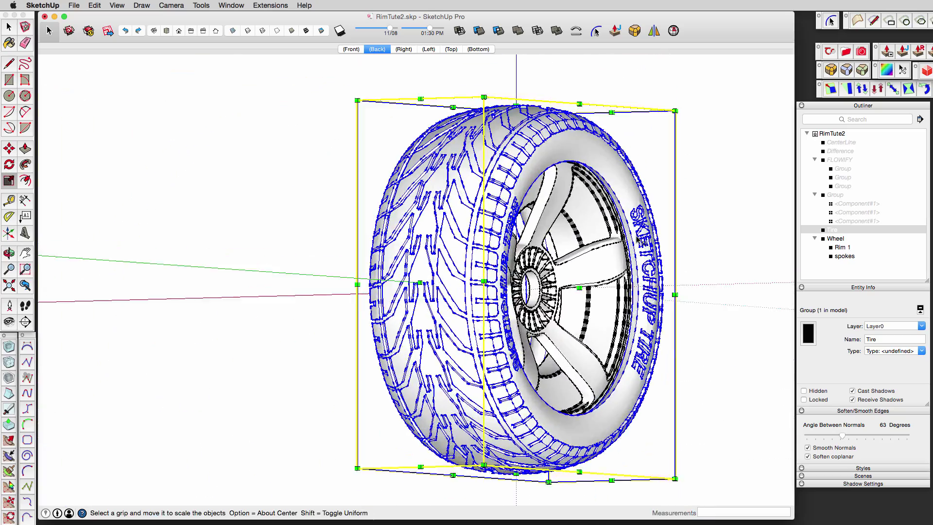
pyautogui.click(727, 318)
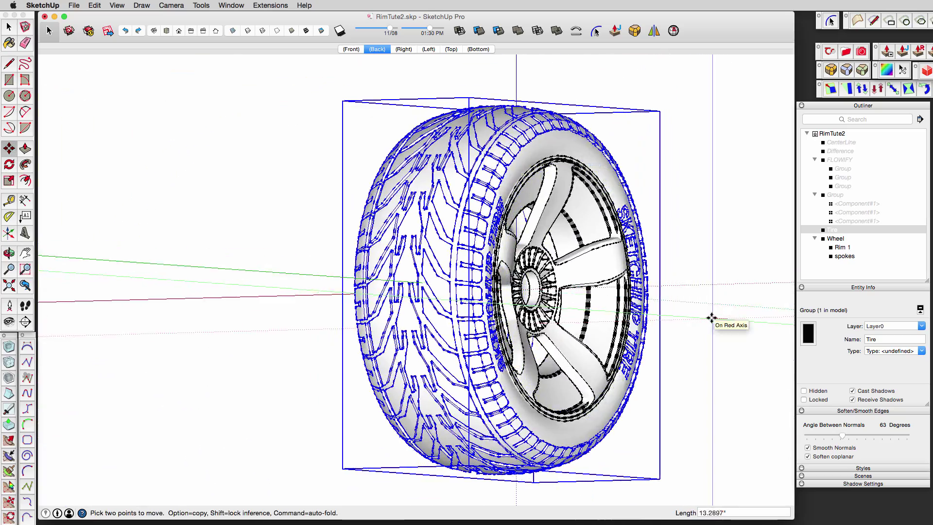
pyautogui.click(710, 318)
# Try to narrow the tire freehand along the red axis to match the rim's width.
pyautogui.moveTo(710, 317); pyautogui.dragTo(543, 258, button='middle')
pyautogui.scroll(-3, 467, 219)
pyautogui.keyDown('shift'); pyautogui.moveTo(451, 213); pyautogui.dragTo(291, 255, button='middle'); pyautogui.keyUp('shift')
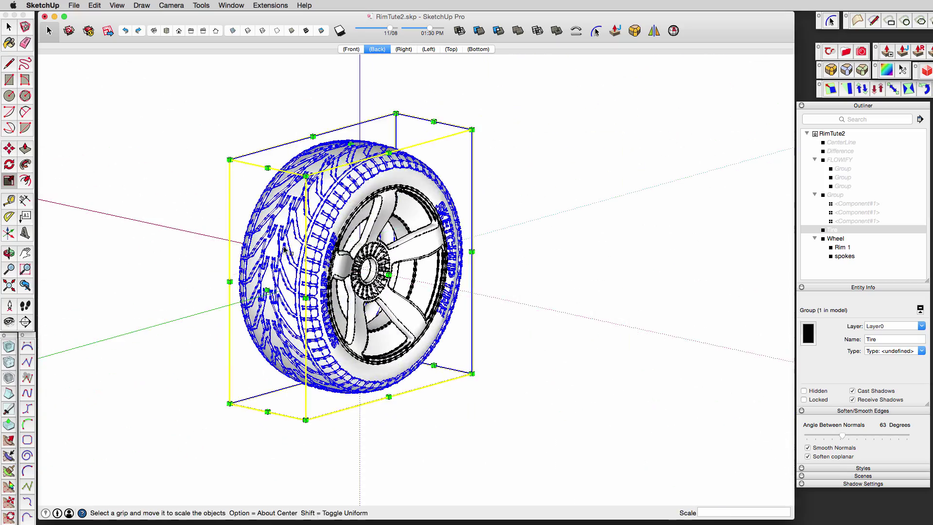
pyautogui.moveTo(312, 258); pyautogui.dragTo(292, 254)
pyautogui.moveTo(179, 262); pyautogui.dragTo(674, 281, button='middle')
pyautogui.moveTo(351, 326); pyautogui.dragTo(359, 321)
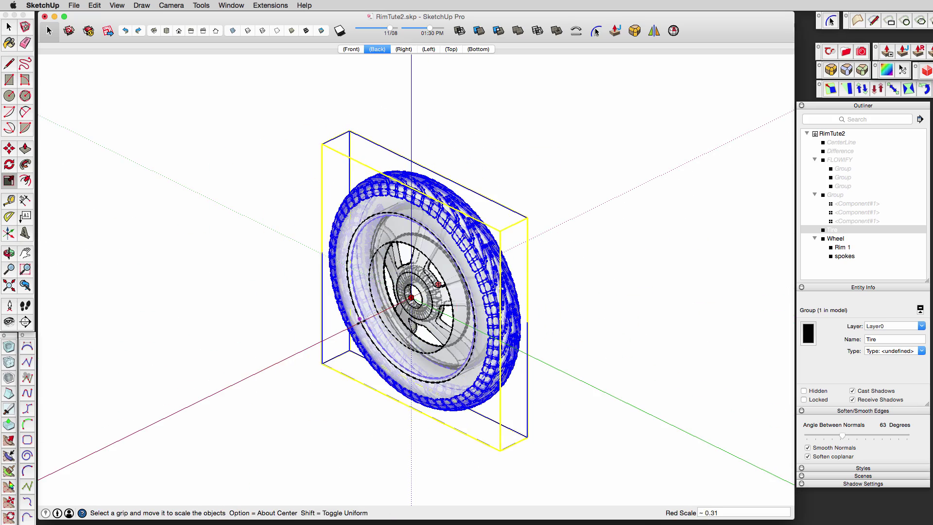
pyautogui.press('super+z')
pyautogui.scroll(8, 367, 319)
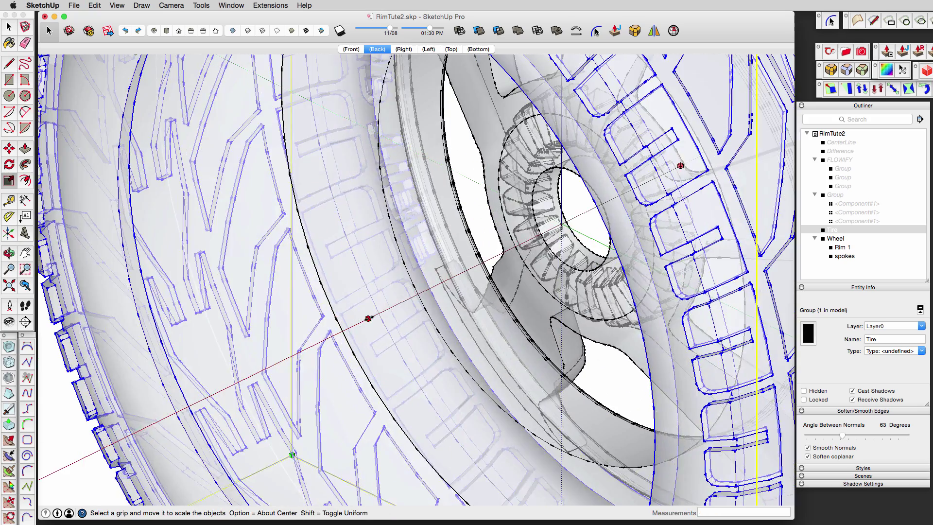
pyautogui.moveTo(367, 319); pyautogui.dragTo(460, 280)
pyautogui.scroll(-10, 340, 335)
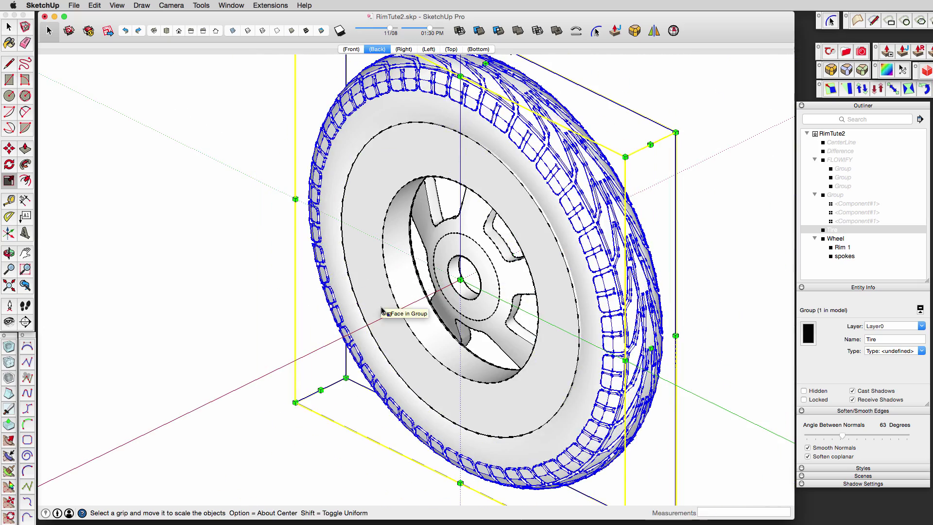
pyautogui.moveTo(381, 311); pyautogui.dragTo(326, 330, button='middle')
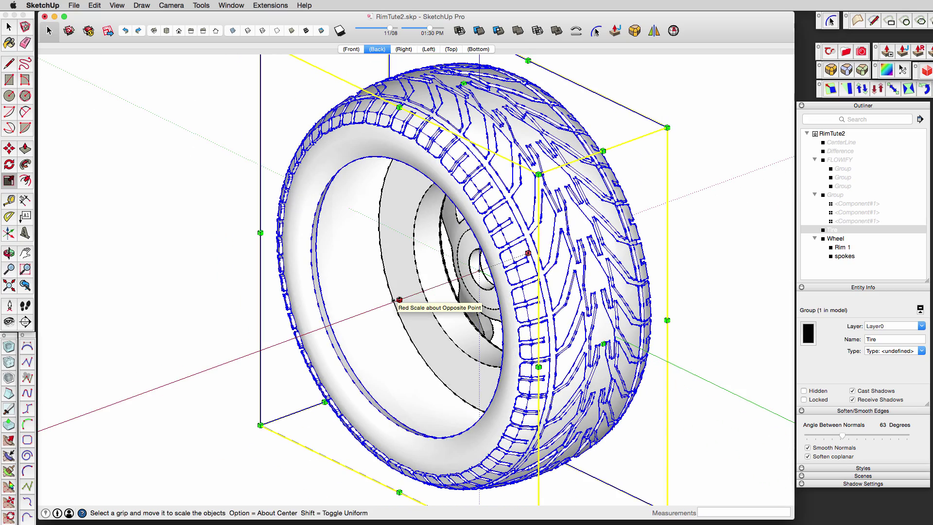
# Scale the tire along the red axis by a factor of 0.8.
pyautogui.moveTo(399, 299); pyautogui.dragTo(404, 297)
pyautogui.write('.8')
pyautogui.press('Return')
pyautogui.moveTo(676, 146); pyautogui.dragTo(295, 193, button='middle')
pyautogui.scroll(-5, 298, 192)
pyautogui.press('space')
pyautogui.click(461, 249)
# Send the finished wheel and tire model to KeyShot for rendering.
pyautogui.moveTo(455, 248); pyautogui.dragTo(357, 194, button='middle')
pyautogui.moveTo(396, 140); pyautogui.dragTo(526, 150, button='middle')
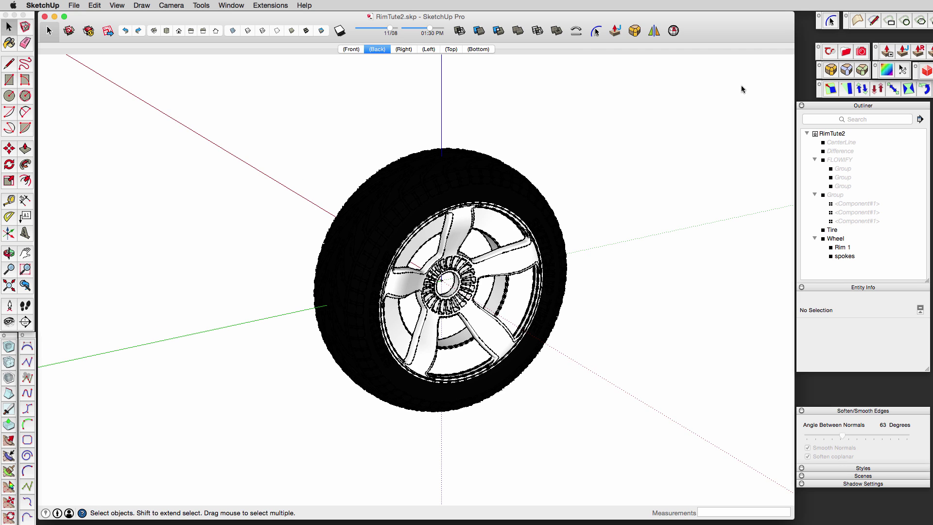
pyautogui.click(596, 31)
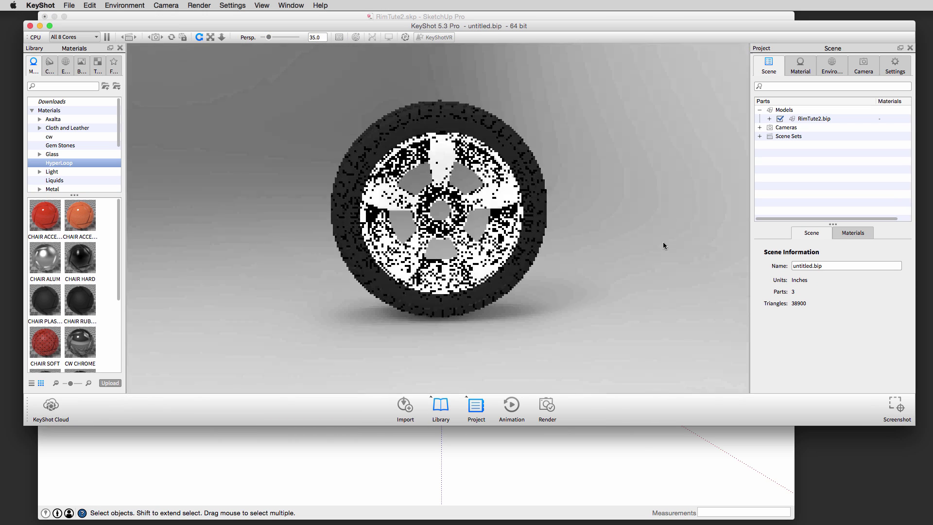
# Apply the CW CHROME material to the wheel and turn the model to an angled view.
pyautogui.moveTo(80, 342); pyautogui.dragTo(410, 265)
pyautogui.scroll(-3, 456, 142)
pyautogui.moveTo(455, 142); pyautogui.dragTo(456, 165, button='middle')
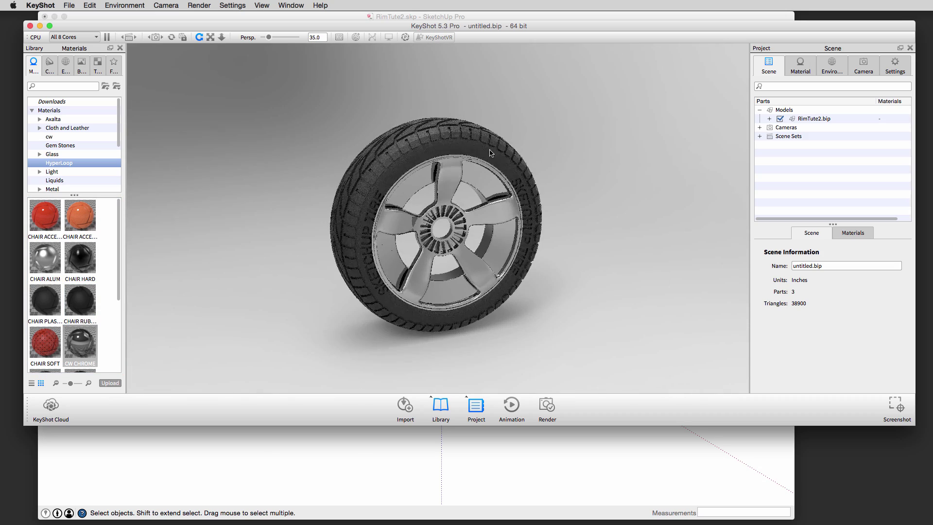
# Edit the tire's CHAIR RUBBER material, setting roughness to 0.123 and the specular colour to white.
pyautogui.doubleClick(512, 160)
pyautogui.moveTo(819, 202); pyautogui.dragTo(797, 203)
pyautogui.click(889, 175)
pyautogui.click(850, 290)
pyautogui.click(852, 301)
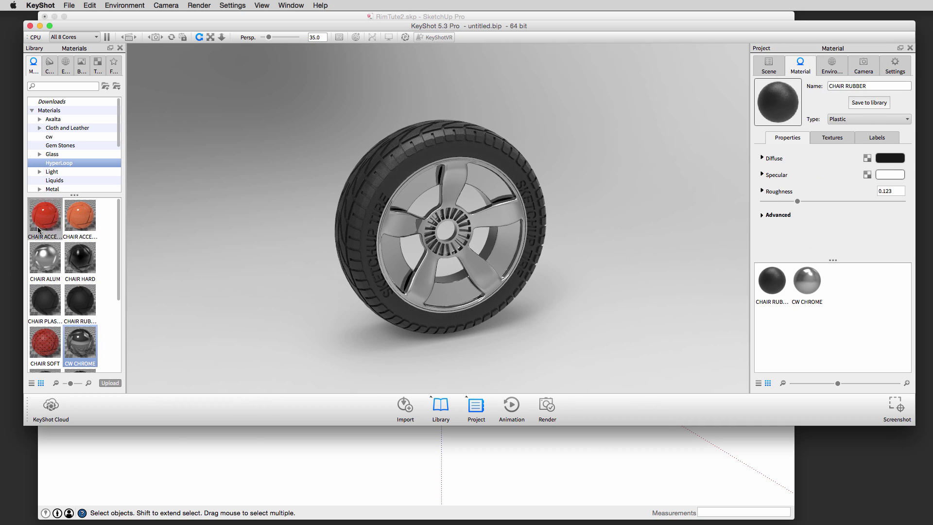
# Round the edges of the spokes part with a radius of 0.258 and examine the render.
pyautogui.moveTo(458, 255); pyautogui.dragTo(473, 250)
pyautogui.scroll(2, 473, 250)
pyautogui.moveTo(474, 251); pyautogui.dragTo(488, 242, button='middle')
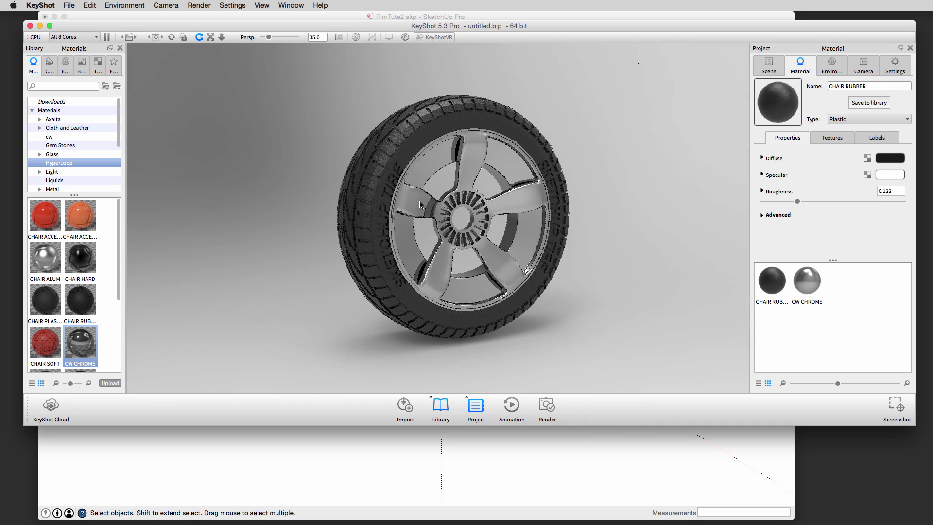
pyautogui.click(769, 66)
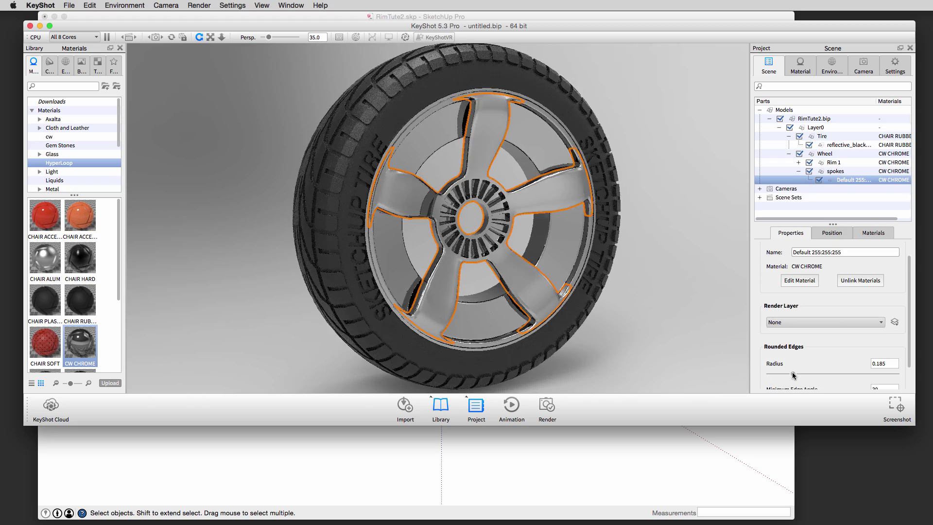
pyautogui.moveTo(794, 374); pyautogui.dragTo(802, 373)
pyautogui.scroll(5, 679, 291)
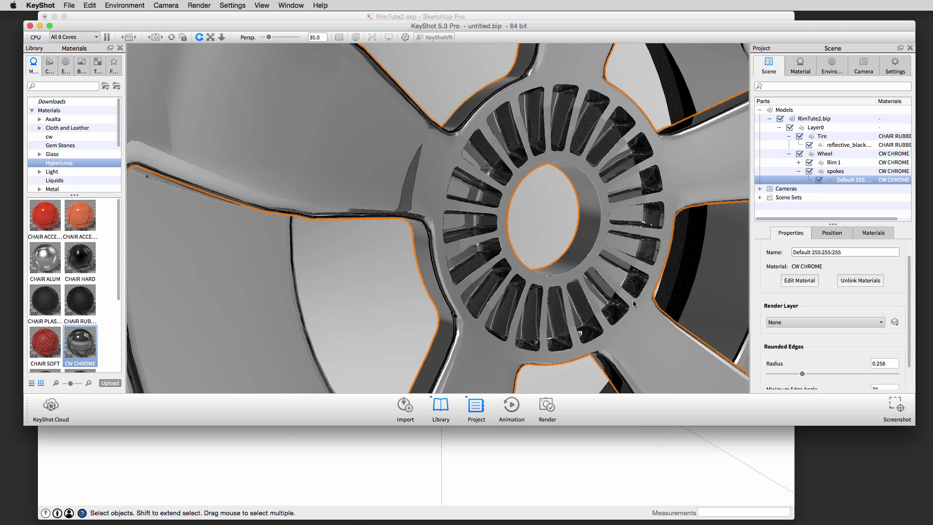
pyautogui.scroll(-5, 632, 300)
pyautogui.click(610, 287)
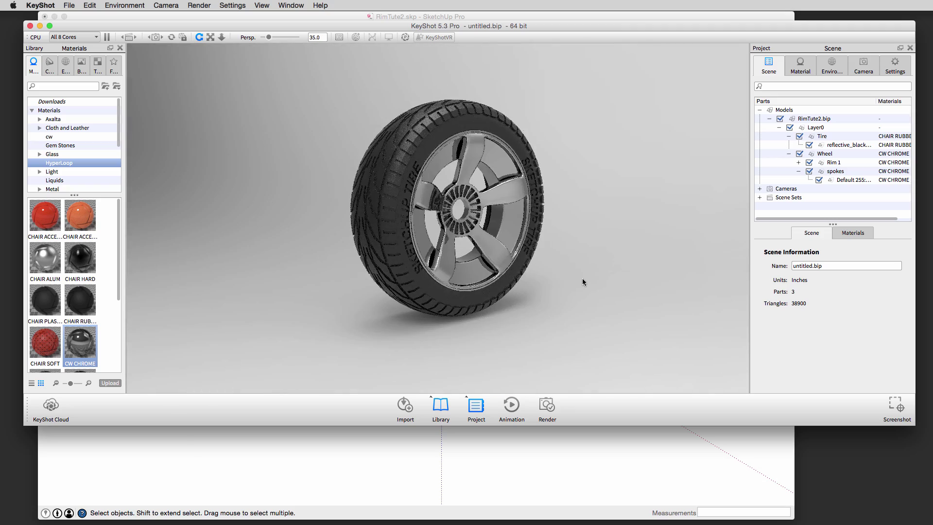
pyautogui.moveTo(582, 278); pyautogui.dragTo(607, 278)
pyautogui.scroll(3, 607, 278)
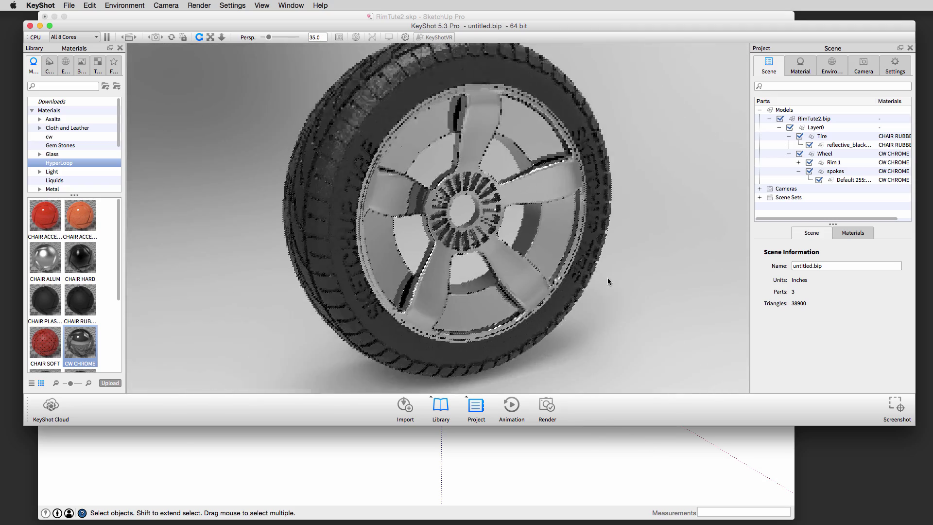
pyautogui.scroll(-3, 607, 278)
# Switch back to SketchUp and open Rim 1 inside the Wheel group for editing.
pyautogui.press('super+Tab')
pyautogui.click(518, 312)
pyautogui.click(403, 49)
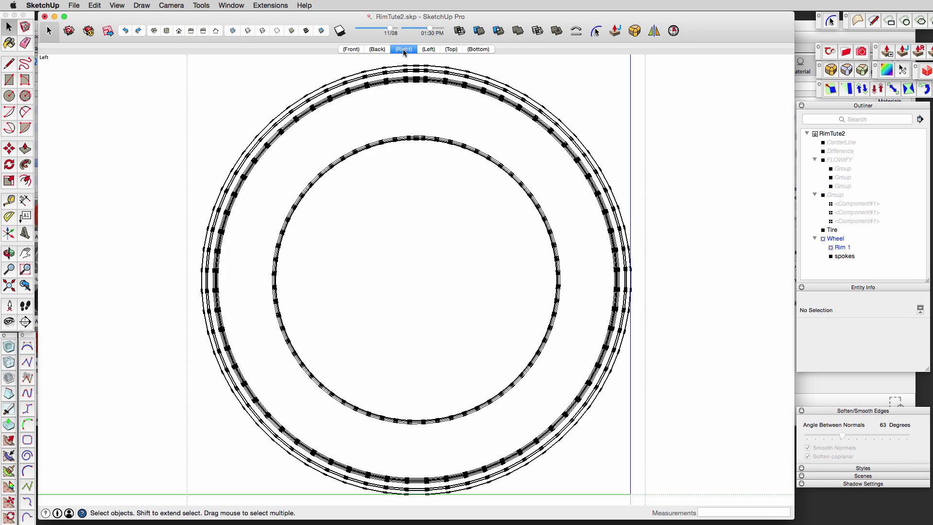
pyautogui.moveTo(316, 148); pyautogui.dragTo(367, 183)
pyautogui.tripleClick(428, 137)
pyautogui.scroll(-3, 428, 136)
pyautogui.moveTo(413, 161); pyautogui.dragTo(708, 222, button='middle')
pyautogui.click(709, 225)
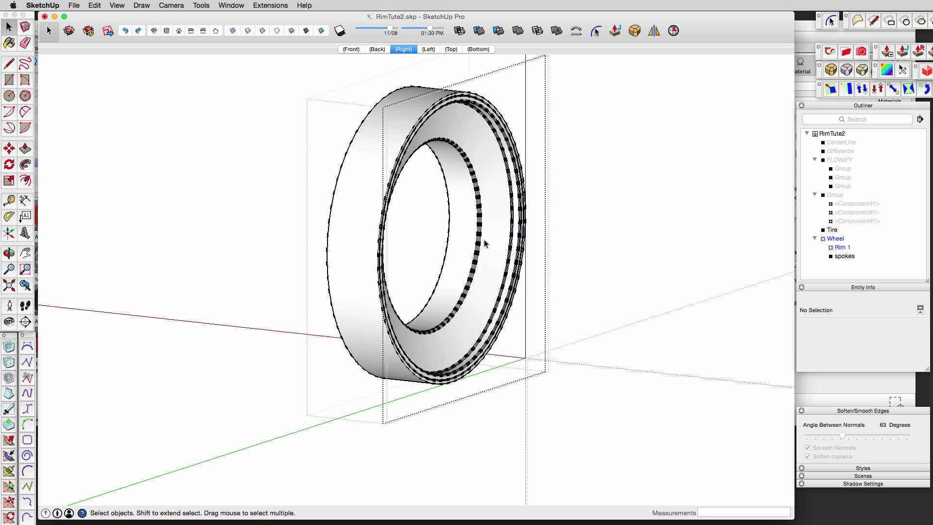
# Select the edge loops around Rim 1's inner opening and bring up their vertices for vertex editing.
pyautogui.click(495, 178)
pyautogui.scroll(3, 495, 177)
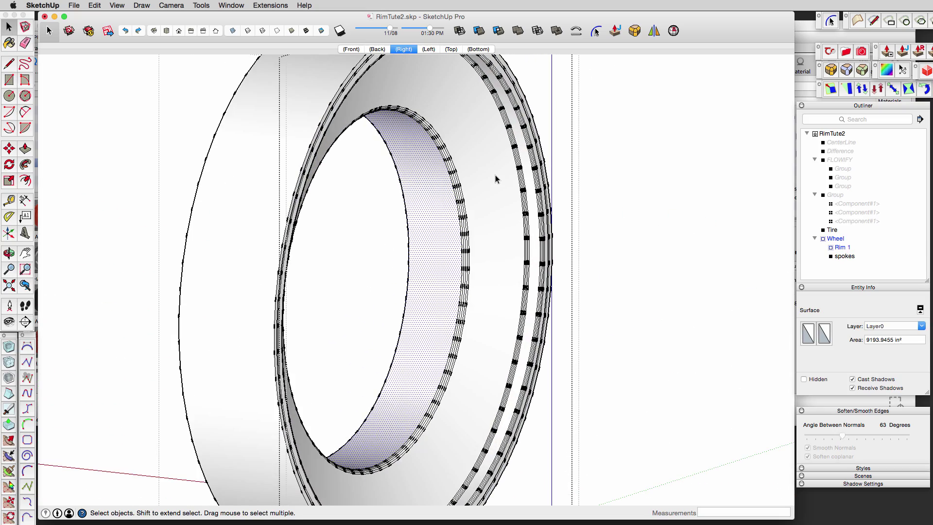
pyautogui.moveTo(484, 192); pyautogui.dragTo(390, 179, button='middle')
pyautogui.scroll(-3, 470, 207)
pyautogui.scroll(2, 470, 207)
pyautogui.hotkey('shift', 's')
pyautogui.click(543, 222)
pyautogui.scroll(5, 579, 218)
pyautogui.keyDown('shift'); pyautogui.click(577, 219); pyautogui.keyUp('shift')
pyautogui.keyDown('shift'); pyautogui.click(582, 219); pyautogui.keyUp('shift')
pyautogui.keyDown('shift'); pyautogui.click(586, 218); pyautogui.keyUp('shift')
pyautogui.keyDown('shift'); pyautogui.click(591, 218); pyautogui.keyUp('shift')
pyautogui.keyDown('shift'); pyautogui.click(595, 218); pyautogui.keyUp('shift')
pyautogui.scroll(-5, 593, 217)
pyautogui.press('v')
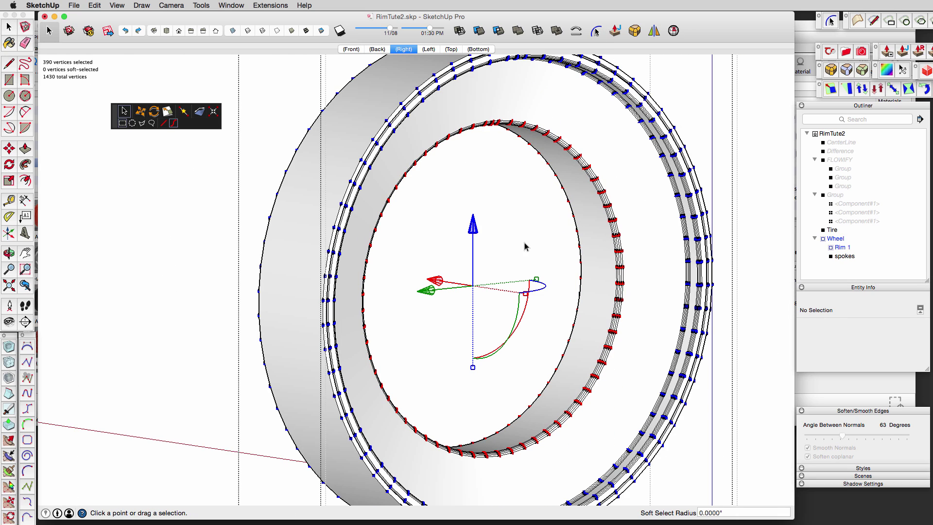
# Widen Rim 1's inner opening by scaling the selected vertices outward, close the group and send the updated model to KeyShot.
pyautogui.moveTo(540, 280); pyautogui.dragTo(529, 216, button='middle')
pyautogui.press('space')
pyautogui.click(680, 264)
pyautogui.click(703, 237)
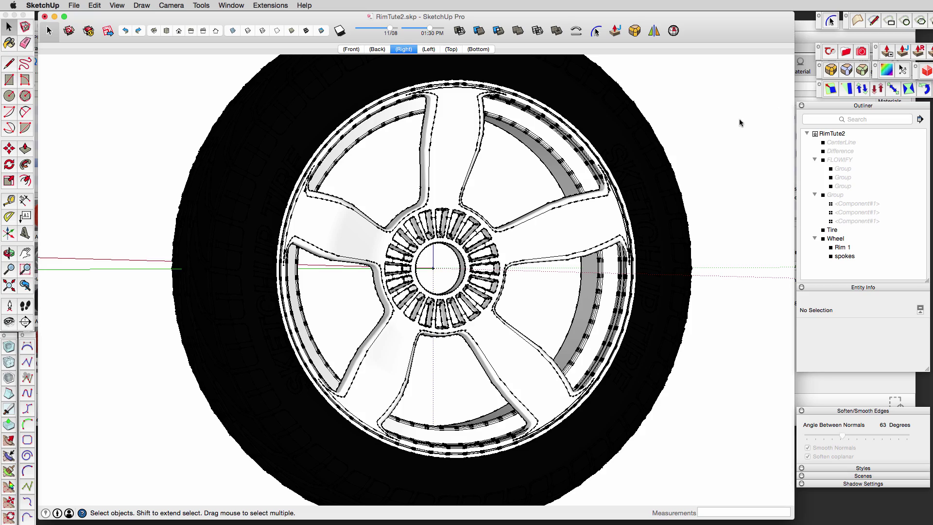
pyautogui.click(594, 29)
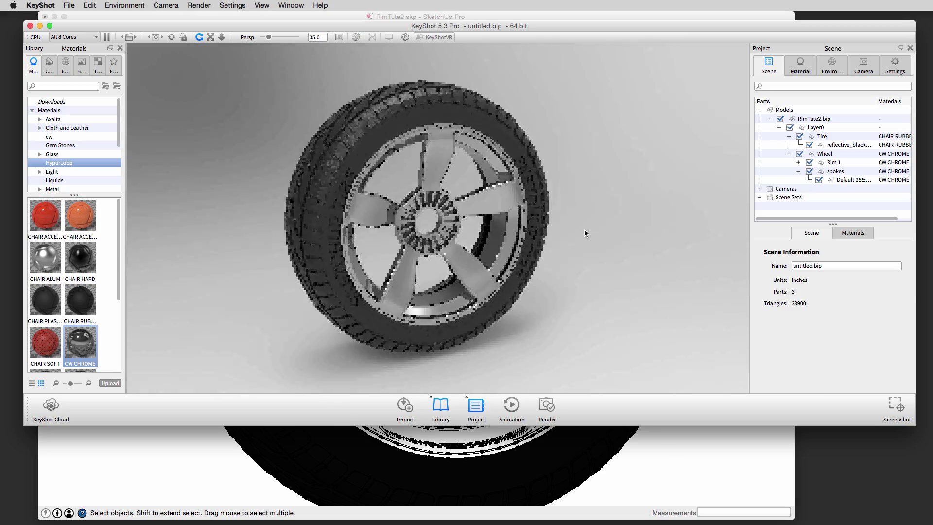
# Apply the CHAIR ALUM material to the wheel and darken its colour to a neutral grey with a value of 19%.
pyautogui.moveTo(44, 258); pyautogui.dragTo(486, 195)
pyautogui.doubleClick(497, 190)
pyautogui.click(893, 158)
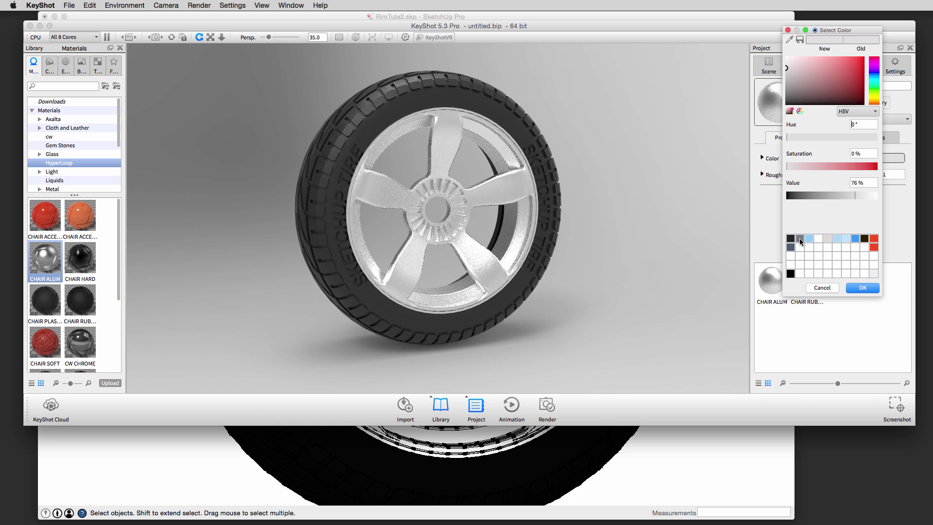
pyautogui.click(800, 240)
pyautogui.click(828, 238)
pyautogui.click(791, 273)
pyautogui.moveTo(842, 195); pyautogui.dragTo(803, 195)
pyautogui.click(660, 212)
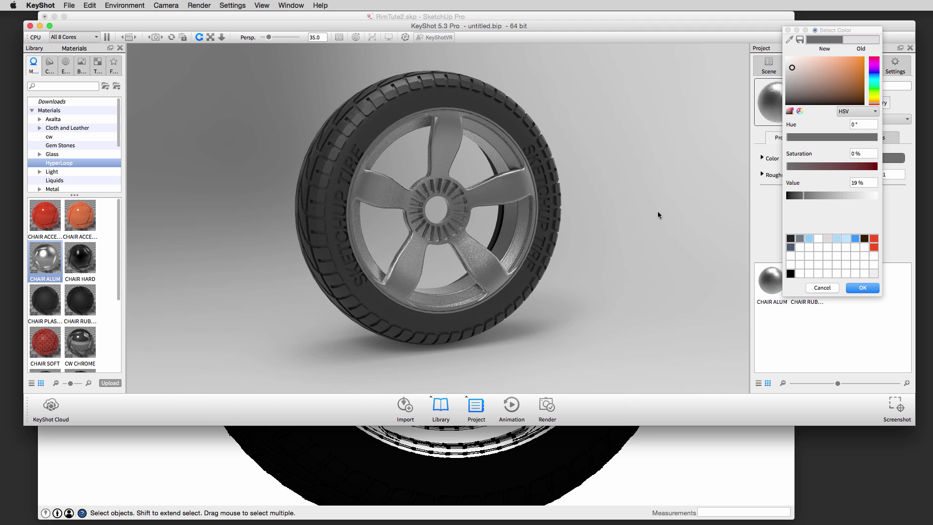
pyautogui.click(865, 287)
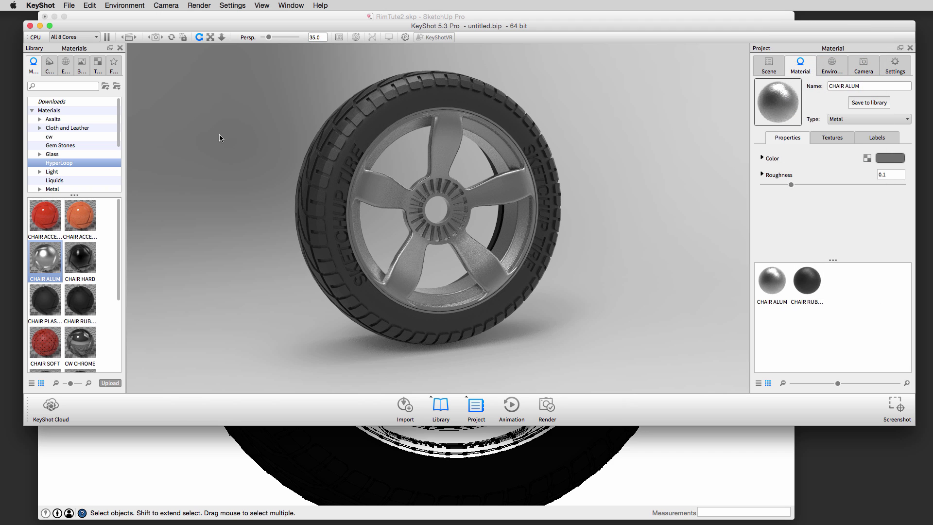
# Light the scene with the 3 Panels Straight 2k studio environment and give it a solid bright blue background colour.
pyautogui.click(65, 64)
pyautogui.moveTo(60, 257); pyautogui.dragTo(251, 193)
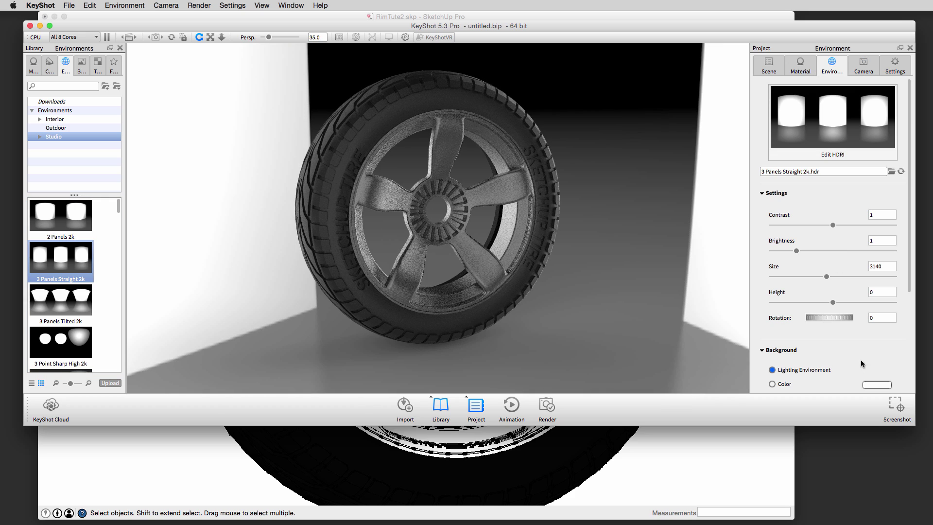
pyautogui.click(872, 386)
pyautogui.click(855, 468)
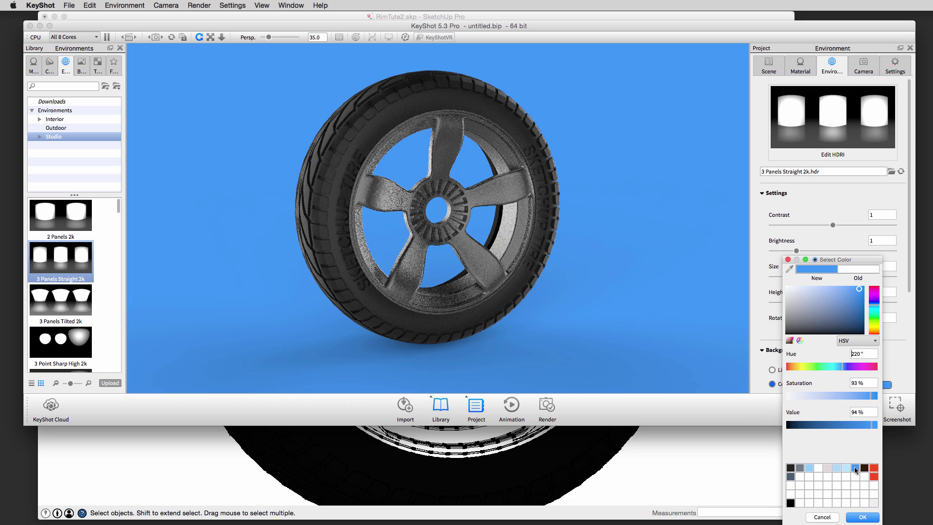
pyautogui.click(774, 334)
pyautogui.click(870, 516)
# Change the background to a duller, darker blue and enable ground reflections.
pyautogui.scroll(-5, 839, 339)
pyautogui.click(887, 245)
pyautogui.moveTo(856, 294); pyautogui.dragTo(852, 312)
pyautogui.click(862, 517)
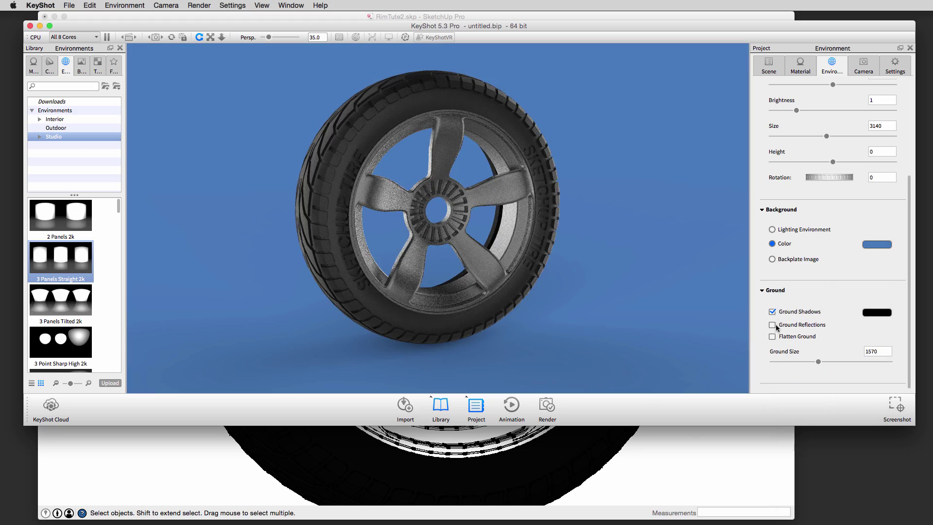
pyautogui.click(773, 325)
pyautogui.moveTo(651, 304); pyautogui.dragTo(692, 124)
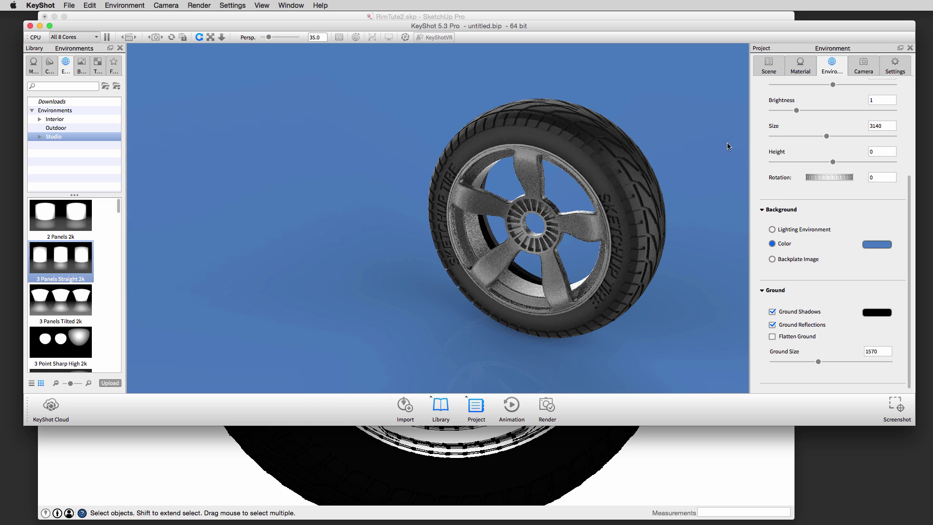